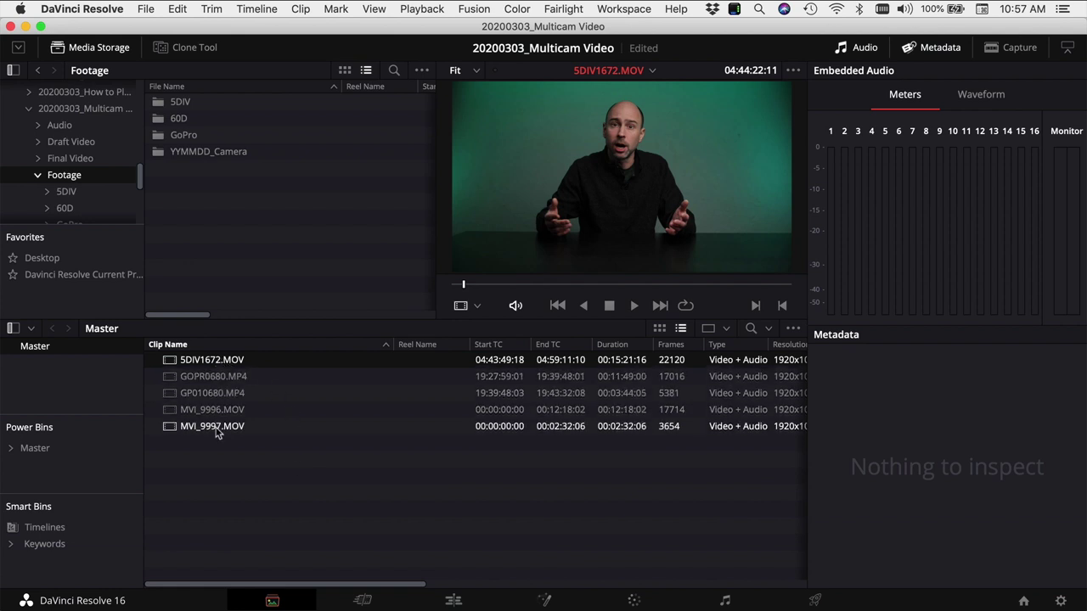
Create a bin named "Multicam Clip" under Master and move all five footage clips into it.
right_click(44, 380)
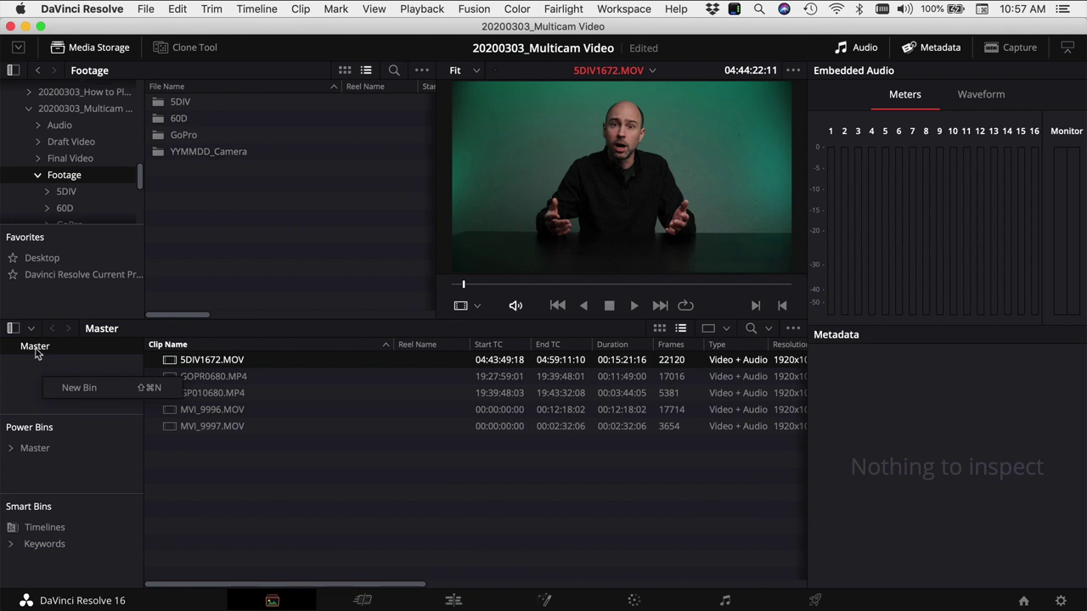
left_click(73, 388)
type("Multicam Clip")
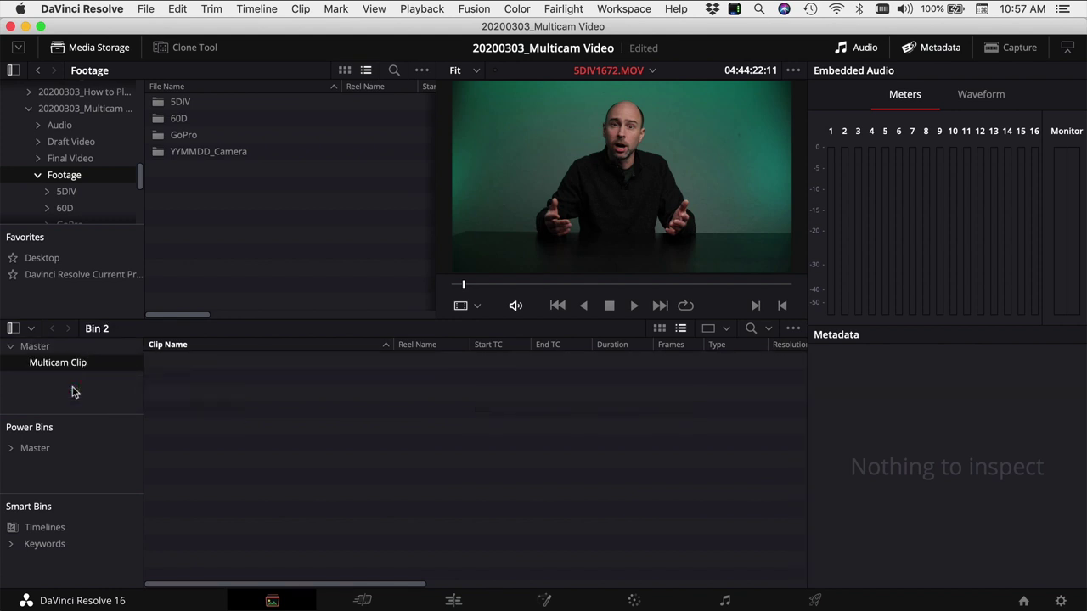
key("Return")
left_click(38, 347)
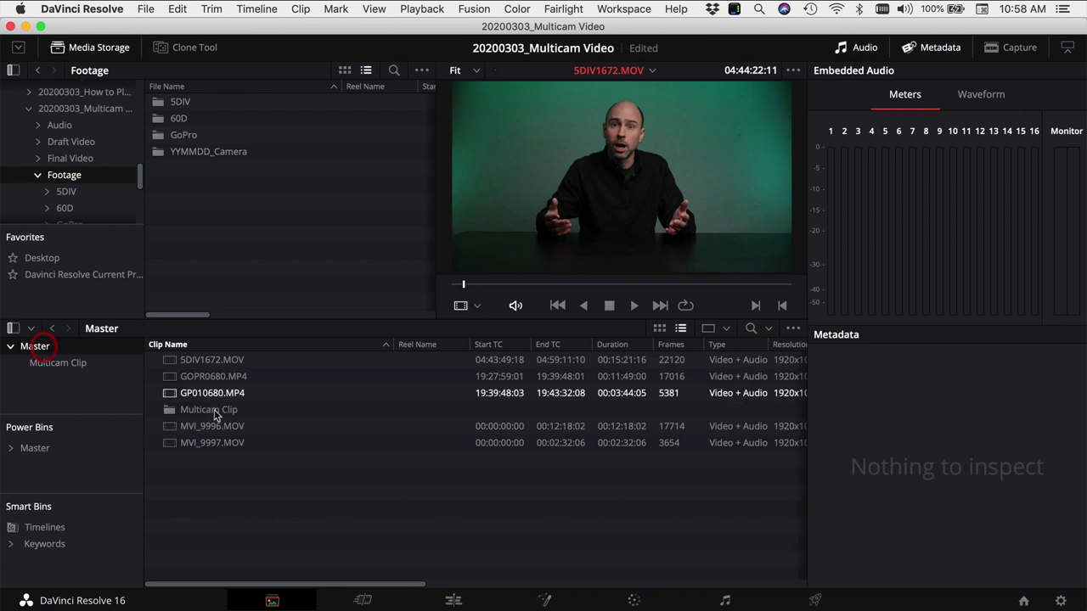
left_click_drag(236, 487, 205, 413)
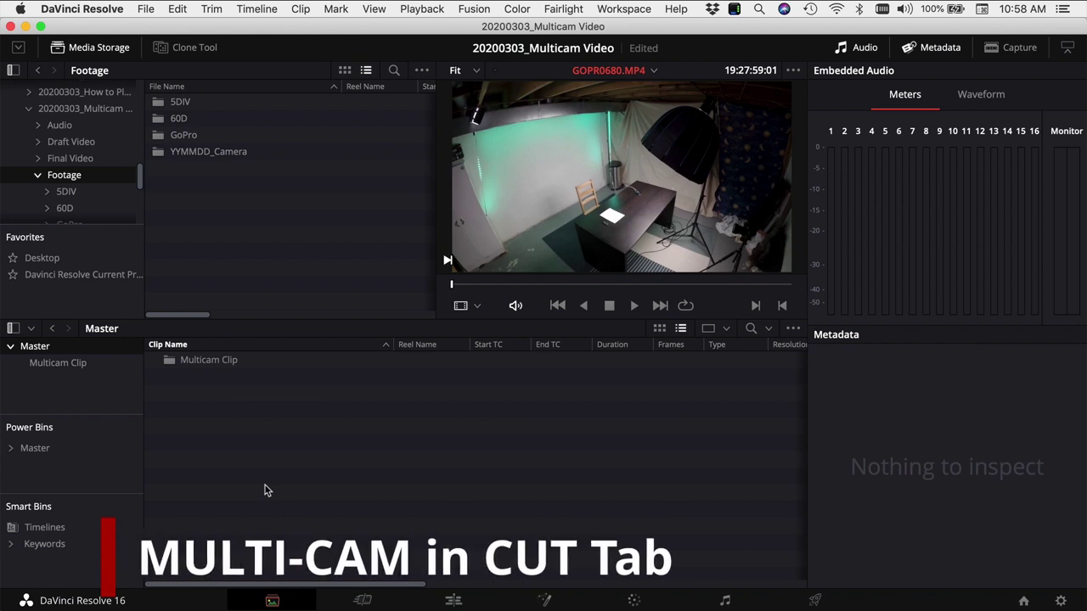
On the Cut page, open the Multicam Clip bin and select its clips for syncing.
left_click(363, 601)
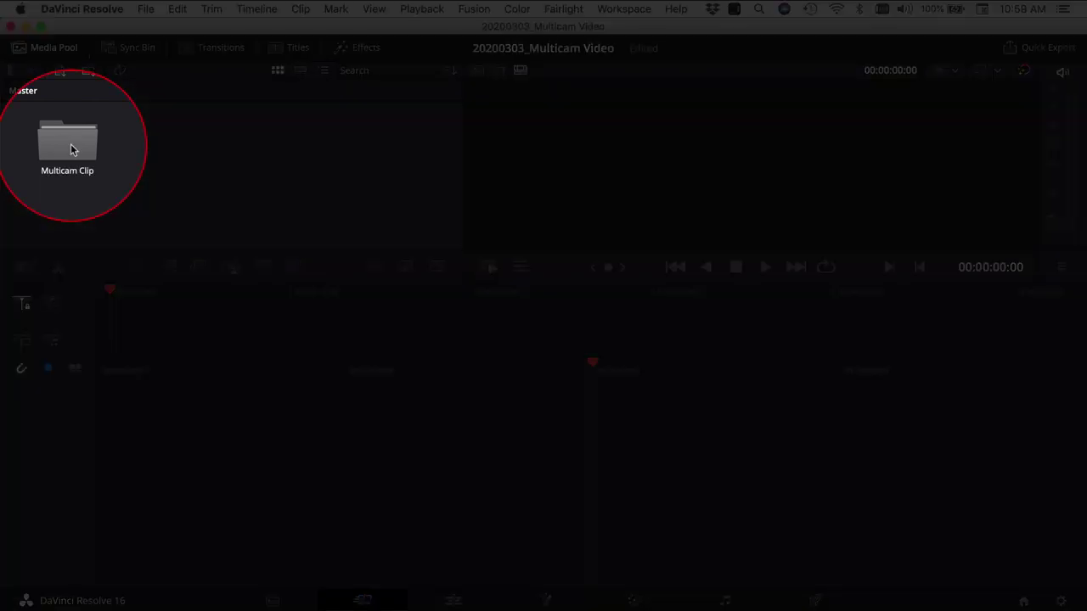
double_click(71, 150)
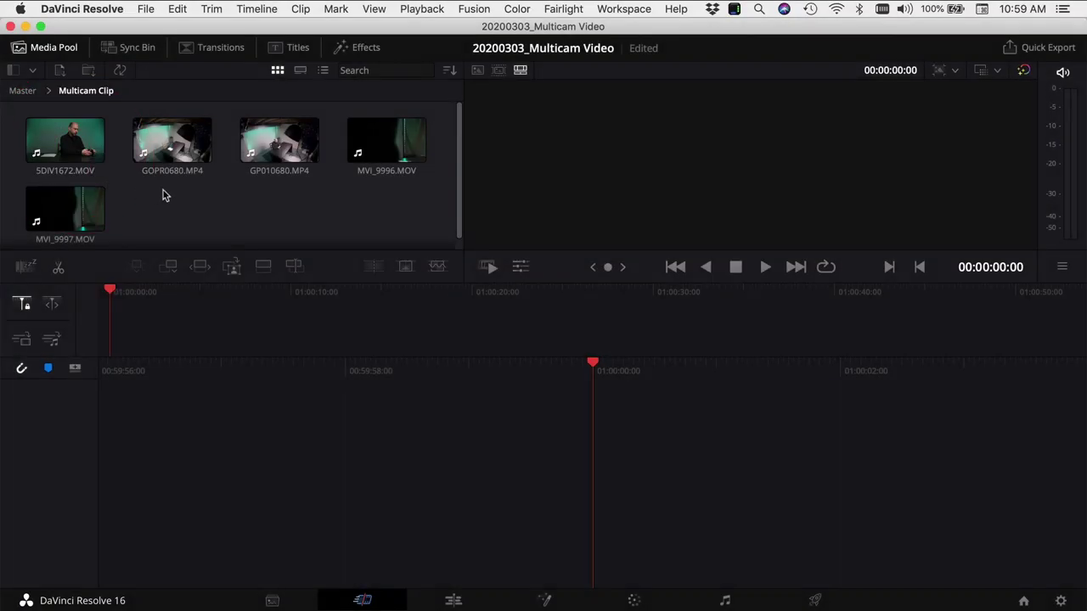
left_click(75, 141)
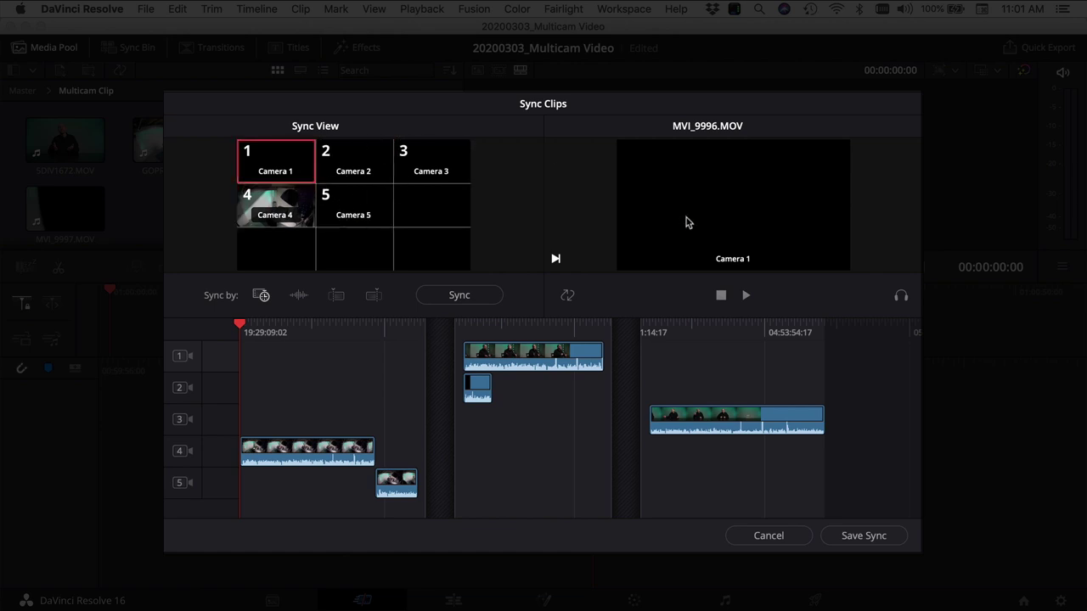
Sync the five camera clips by audio in the Sync Clips dialog.
left_click(348, 158)
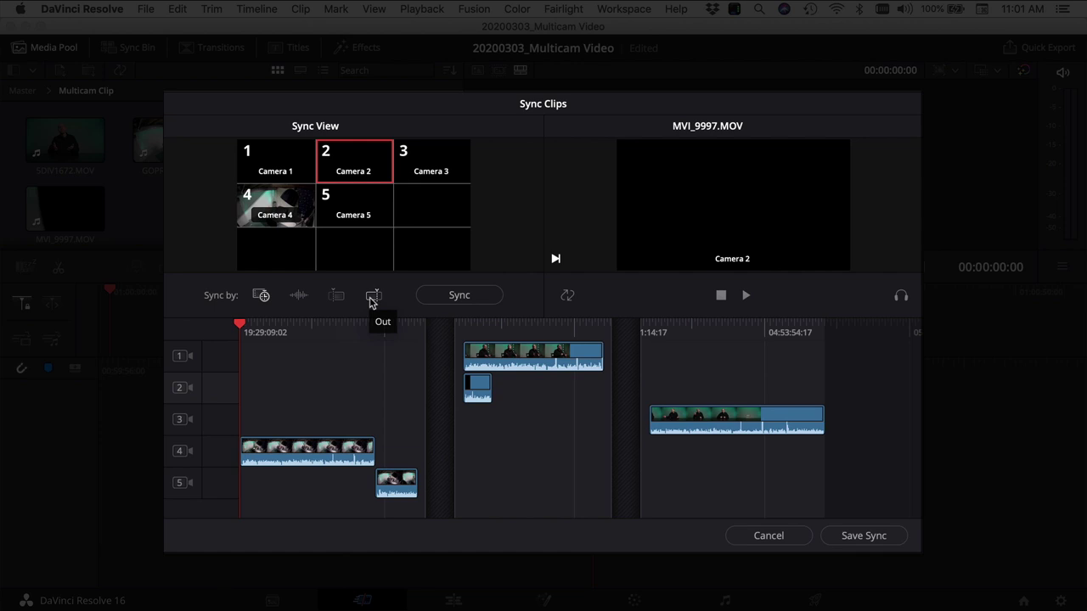
left_click(299, 296)
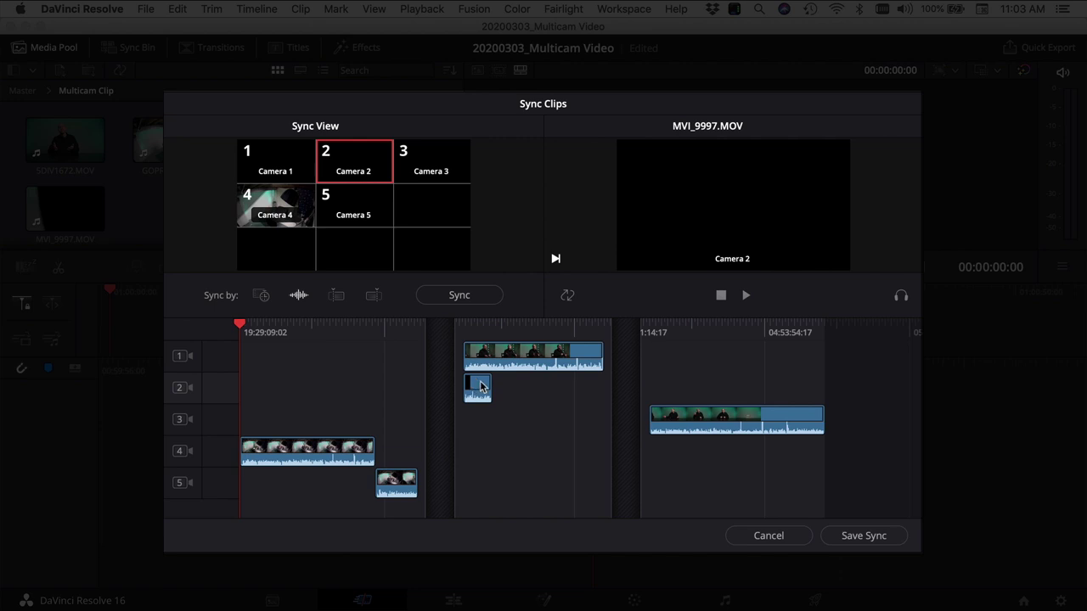
left_click(304, 297)
left_click(485, 299)
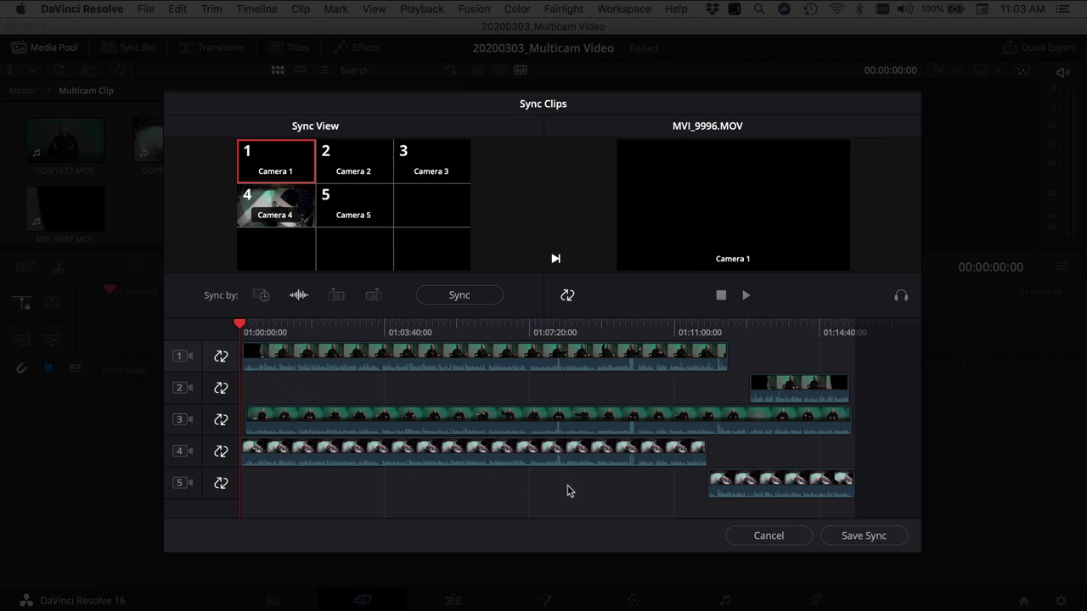
Play back several spots along the synced clips, near the start and around 01:07:20, to check the camera alignment.
left_click(254, 327)
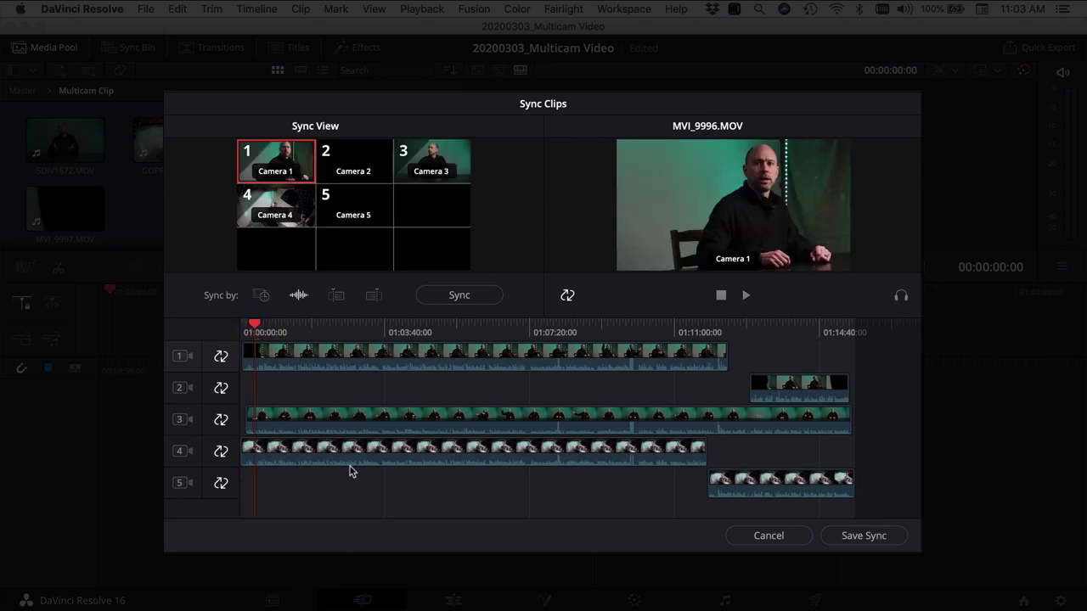
key("space")
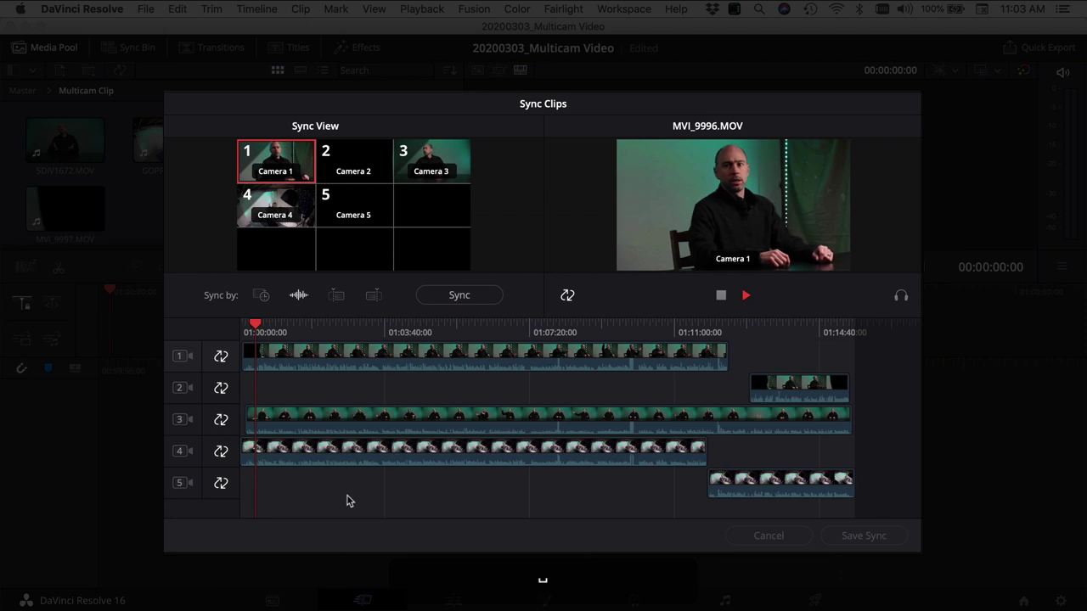
key("space")
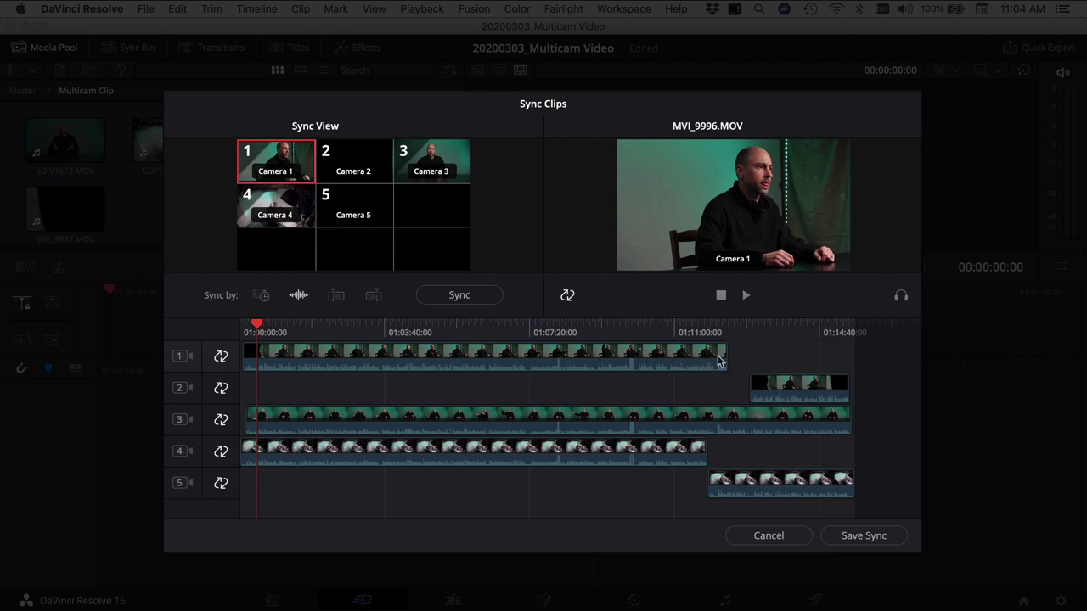
left_click(459, 364)
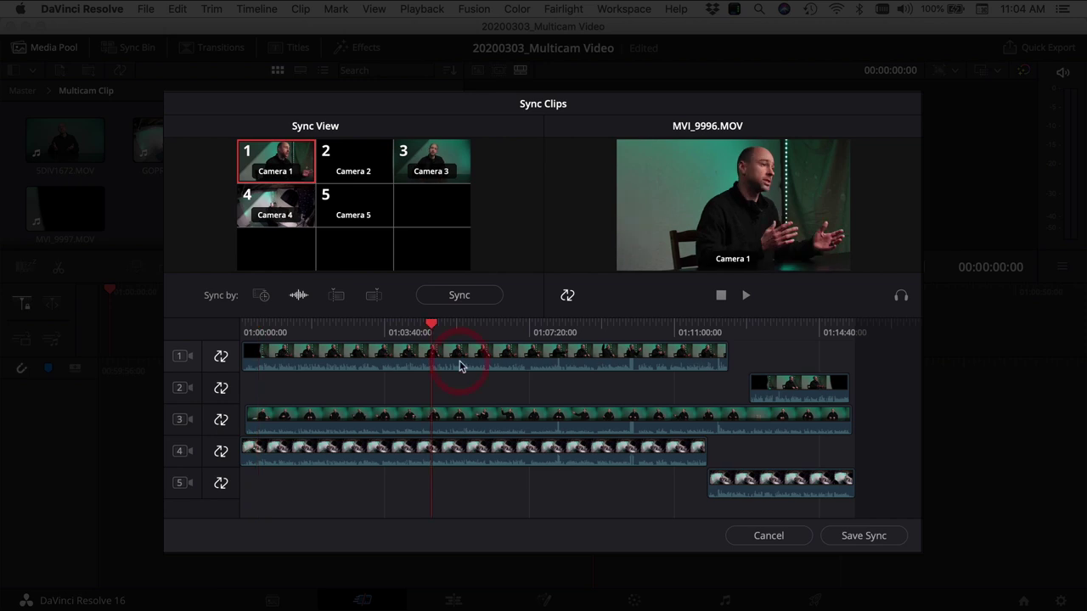
left_click(552, 347)
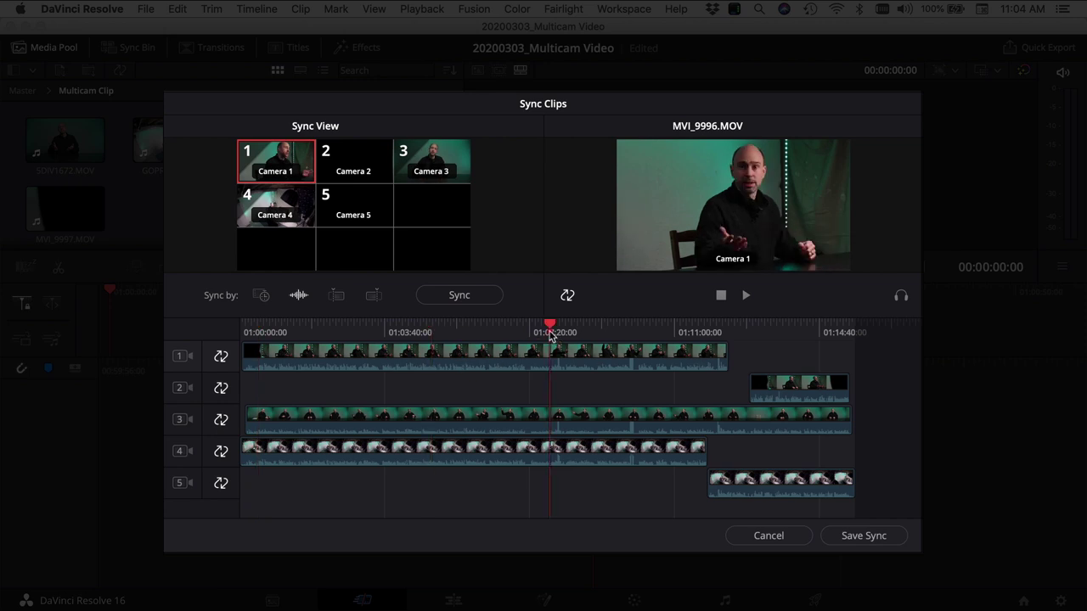
left_click(554, 326)
left_click(555, 325)
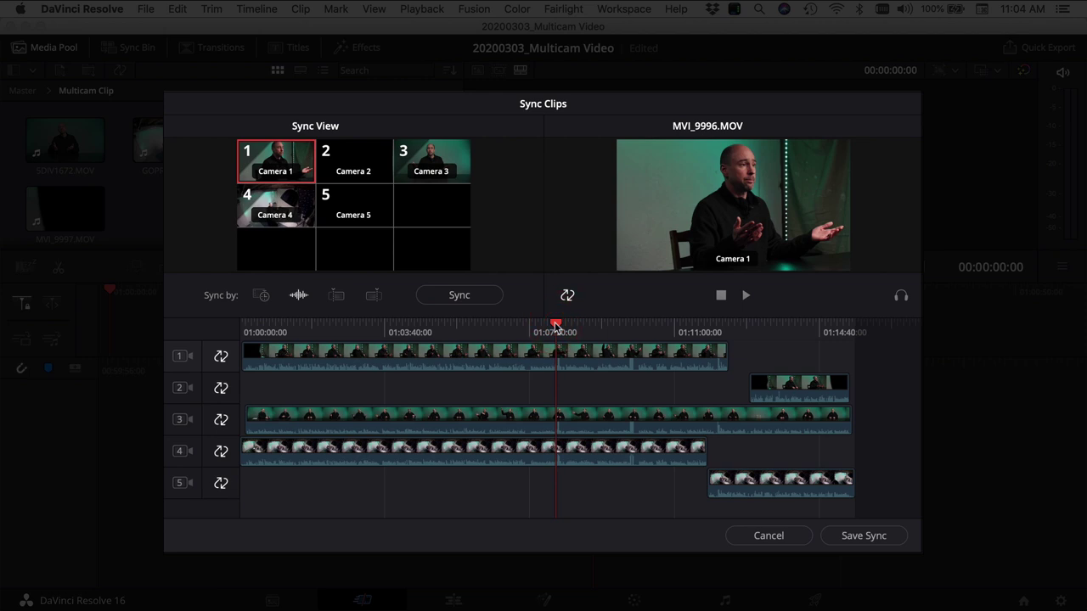
key("space")
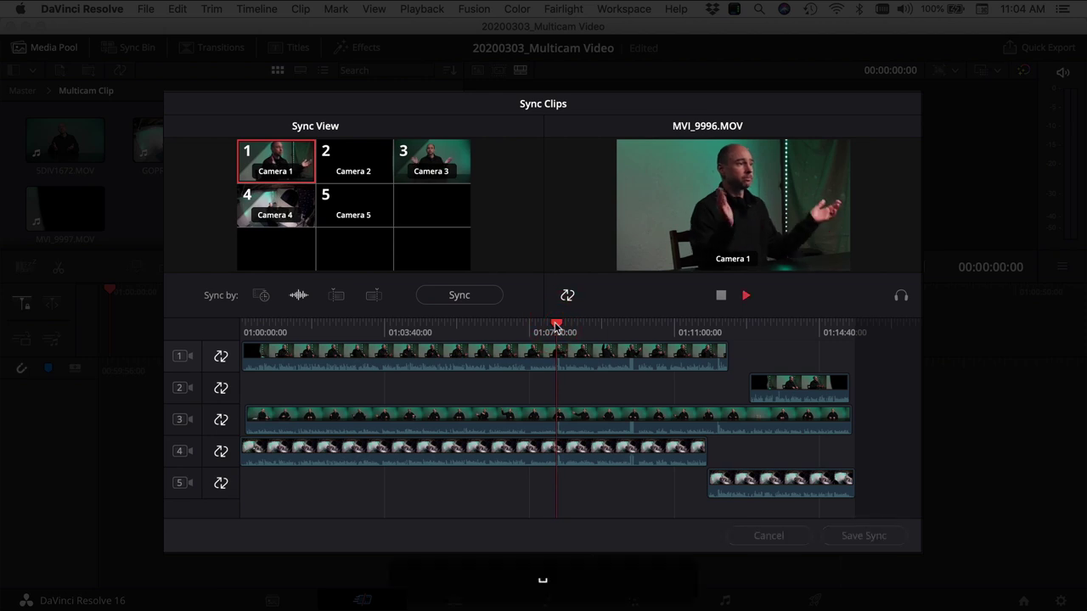
key("space")
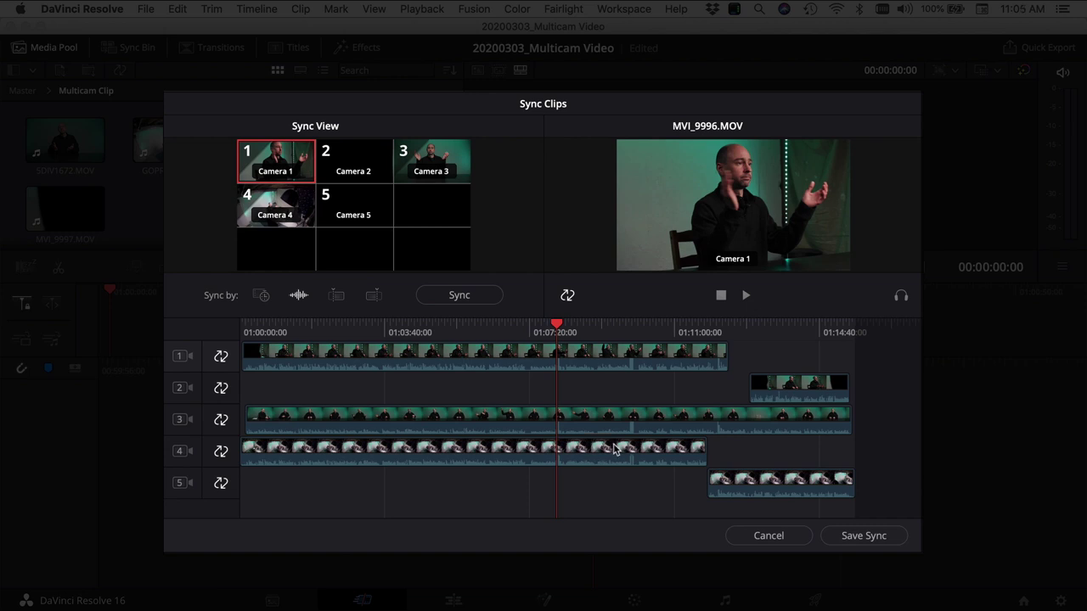
Save the sync for the five camera clips.
left_click(860, 536)
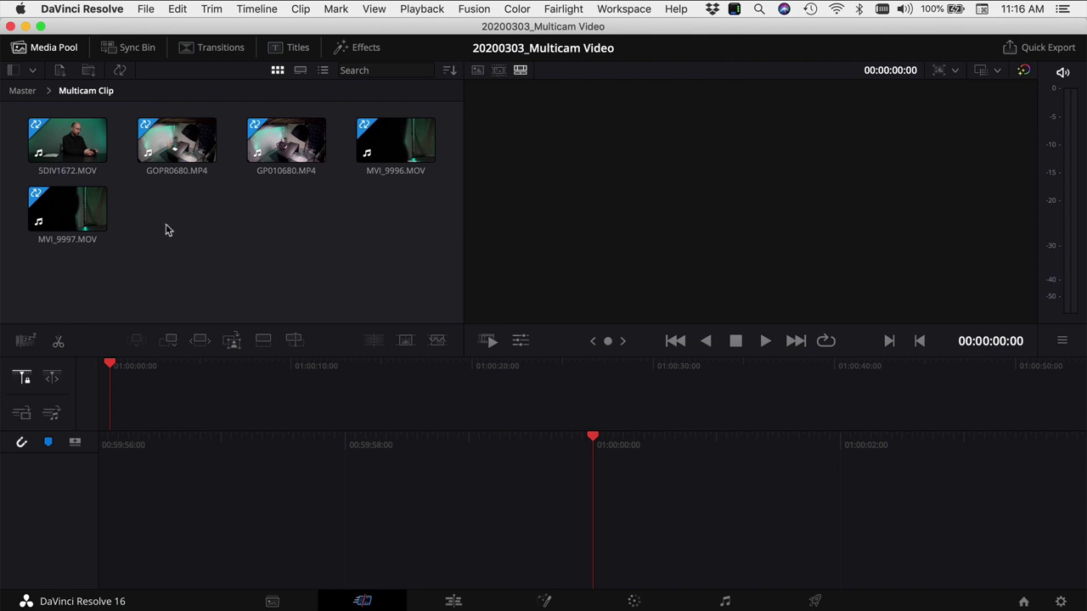
left_click(321, 149)
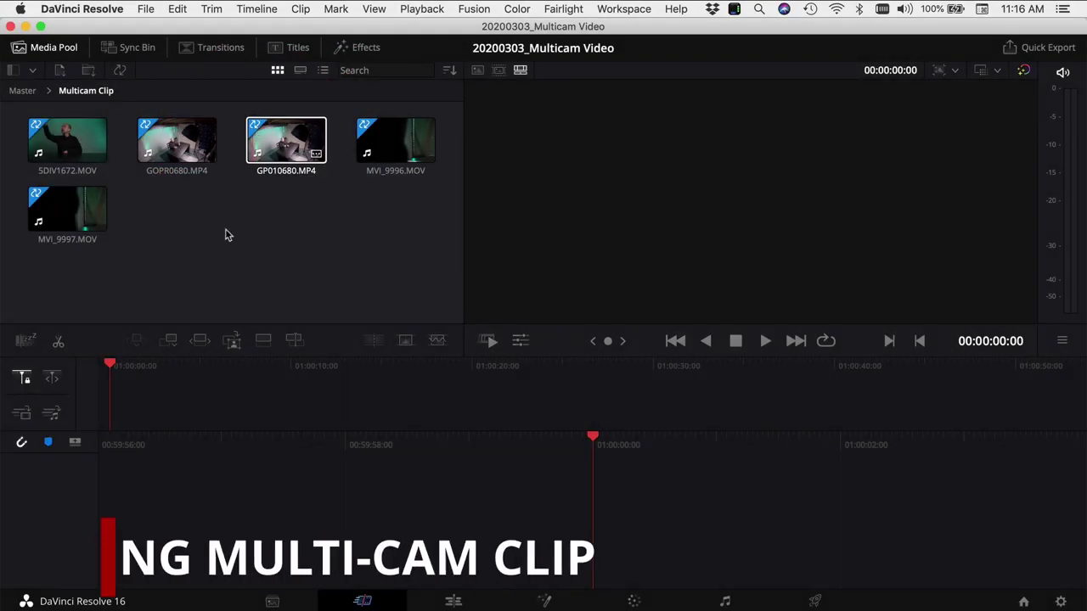
left_click(229, 255)
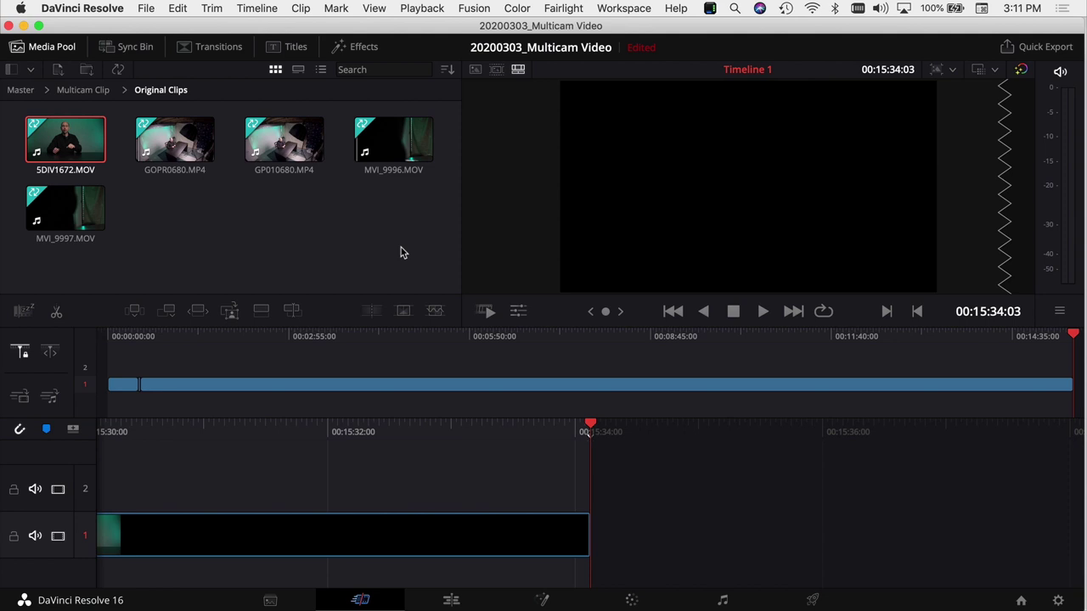
Trim 5DIV1672.MOV to its first 00:01:15:06 or so and append that section to the end of the timeline.
left_click(73, 140)
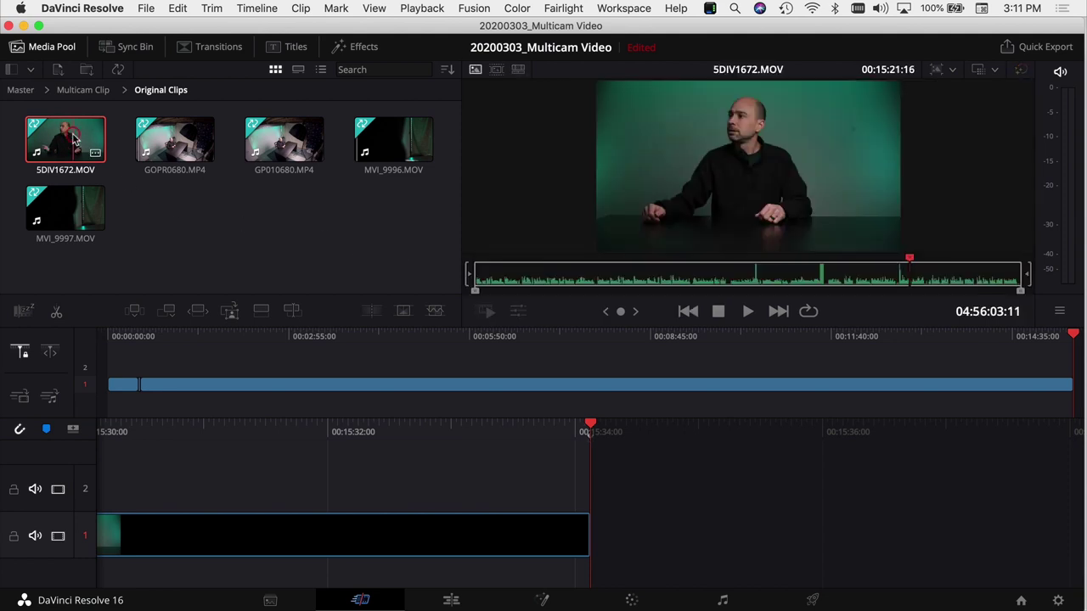
left_click_drag(1021, 295, 520, 293)
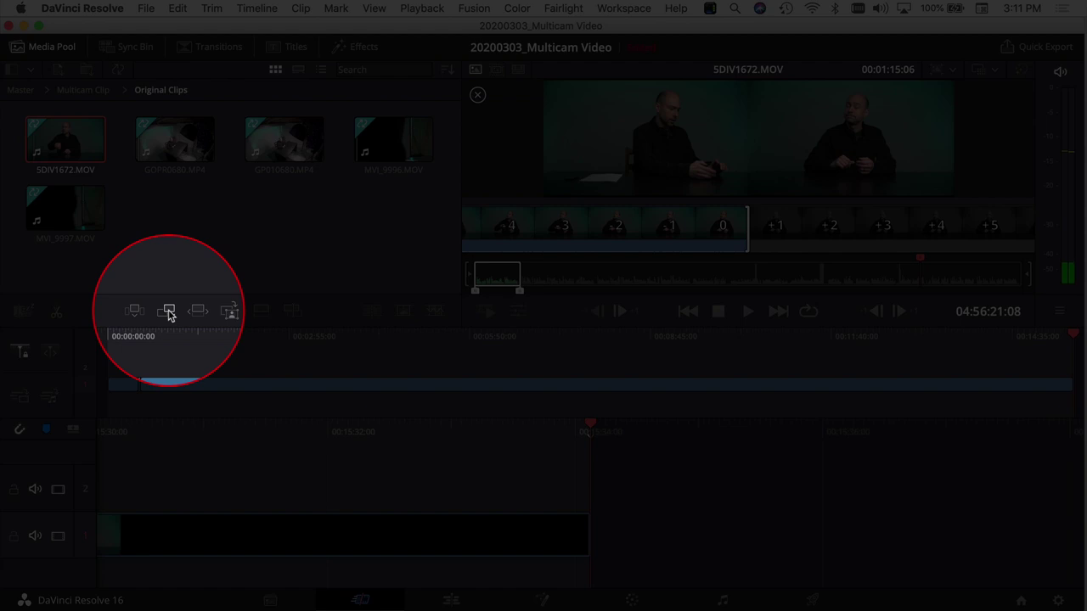
left_click(168, 312)
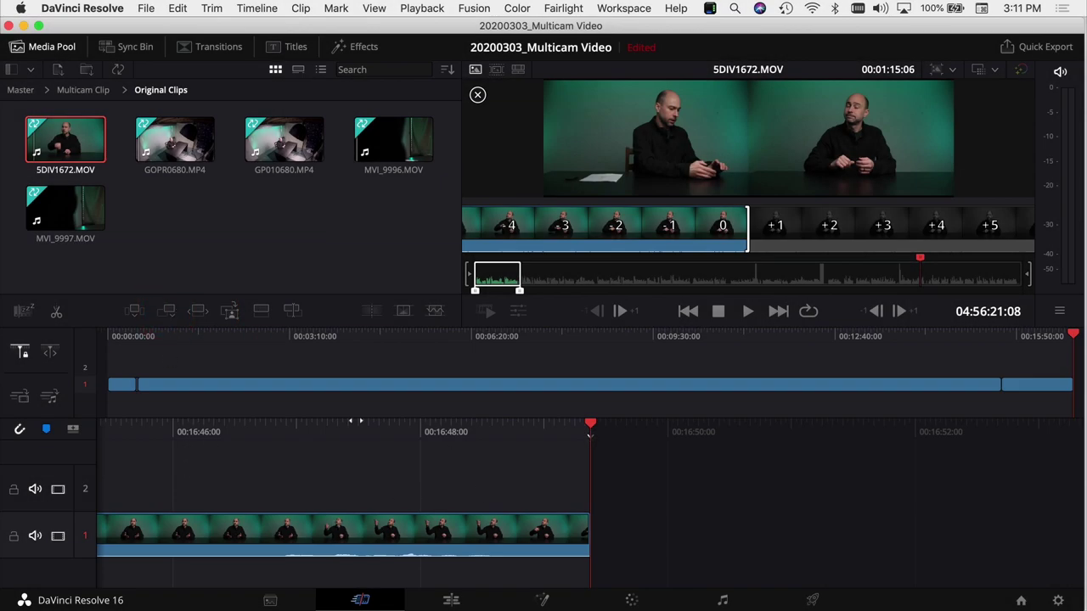
Place a 5-second Camera 1 shot from the Sync Bin on top of the main clip at about 00:16:35:18.
left_click(590, 435)
left_click(917, 451)
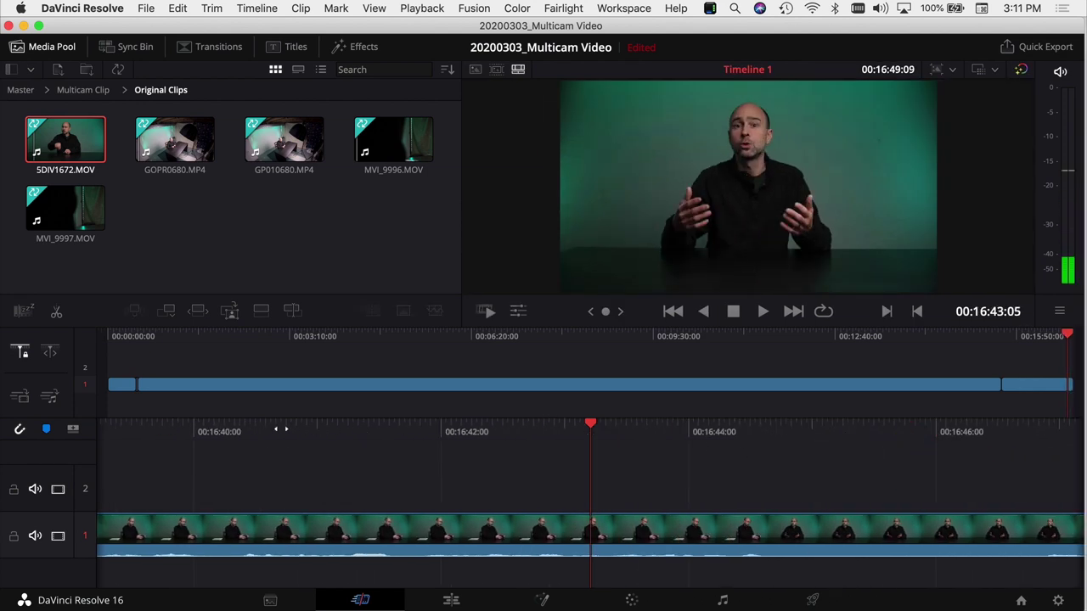
left_click_drag(258, 431, 971, 453)
left_click(604, 435)
left_click_drag(604, 436, 514, 451)
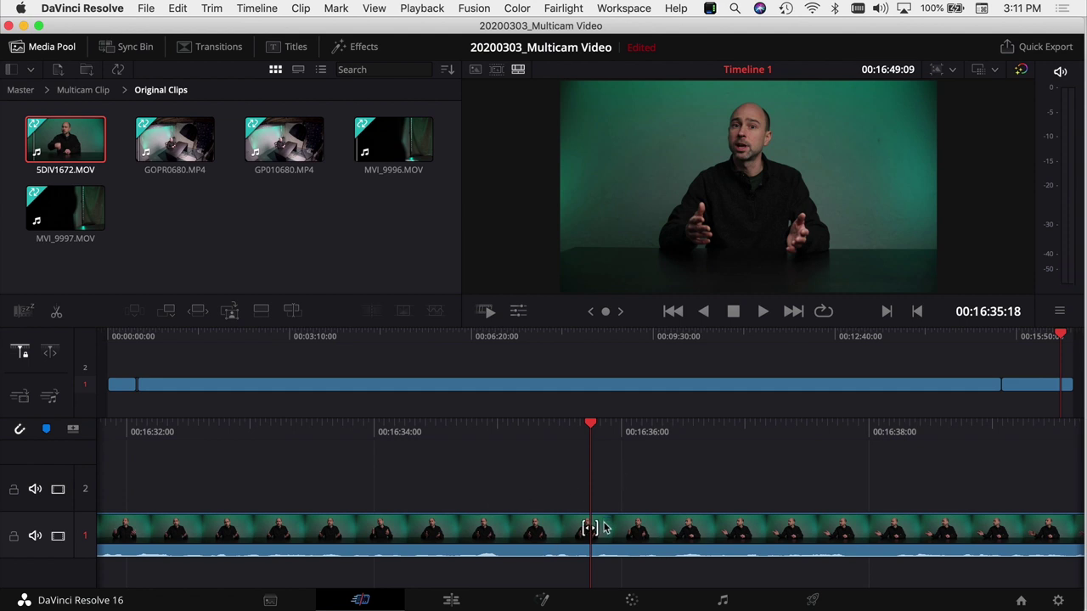
left_click(128, 49)
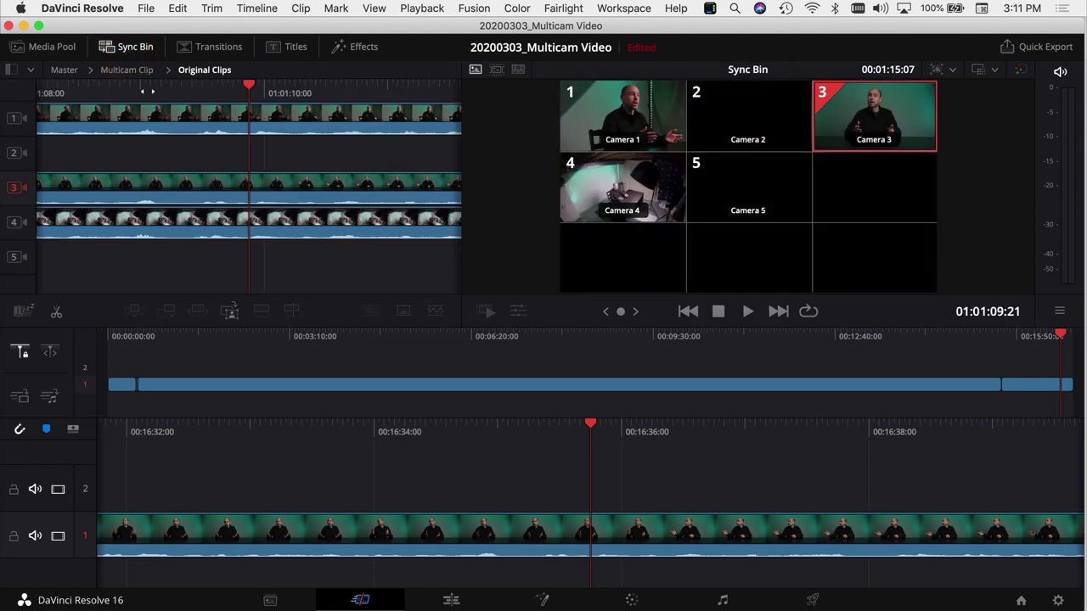
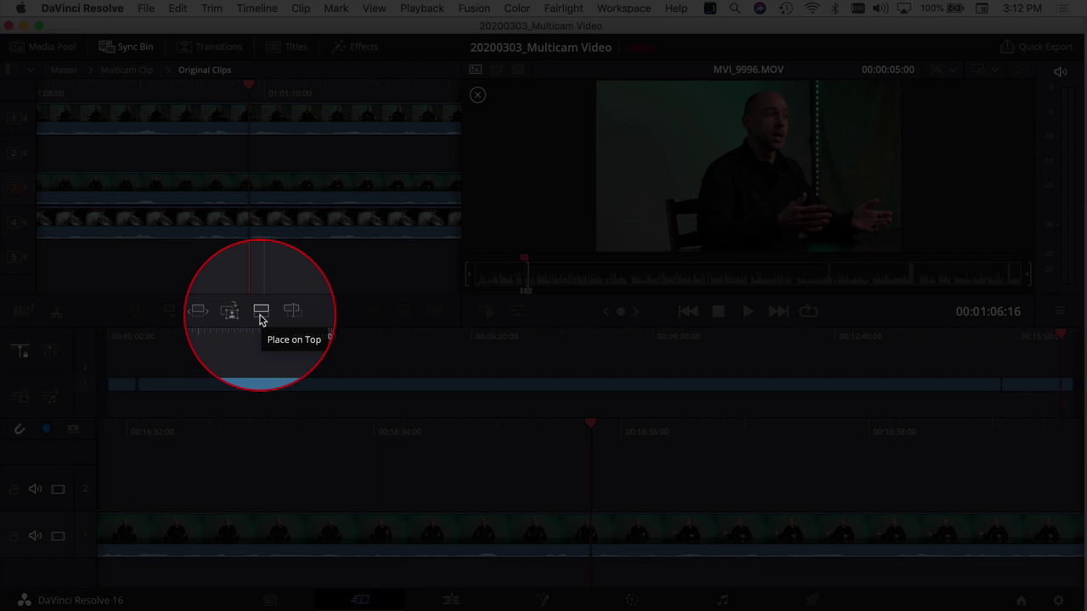
left_click(260, 313)
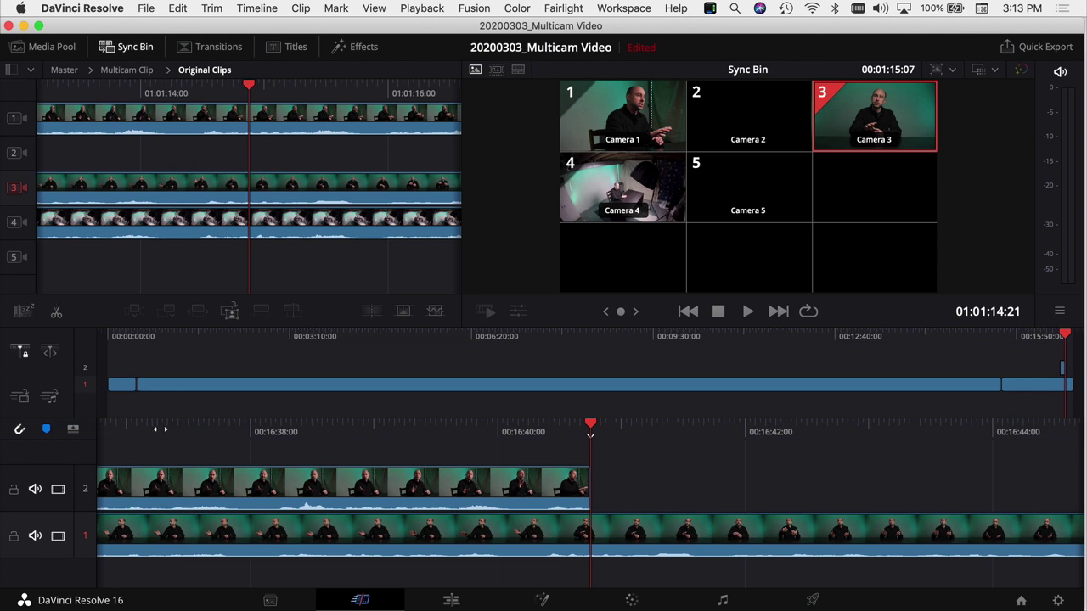
Return the playhead to about 00:16:34:17, before the Camera 1 cutaway, and mute track 2.
left_click_drag(160, 429, 900, 441)
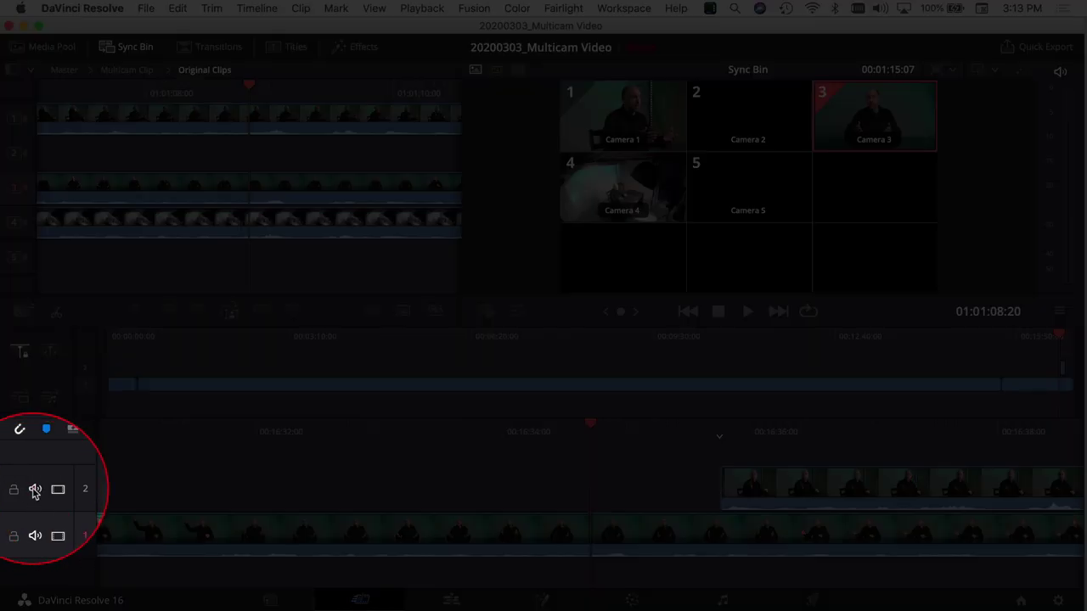
left_click(35, 491)
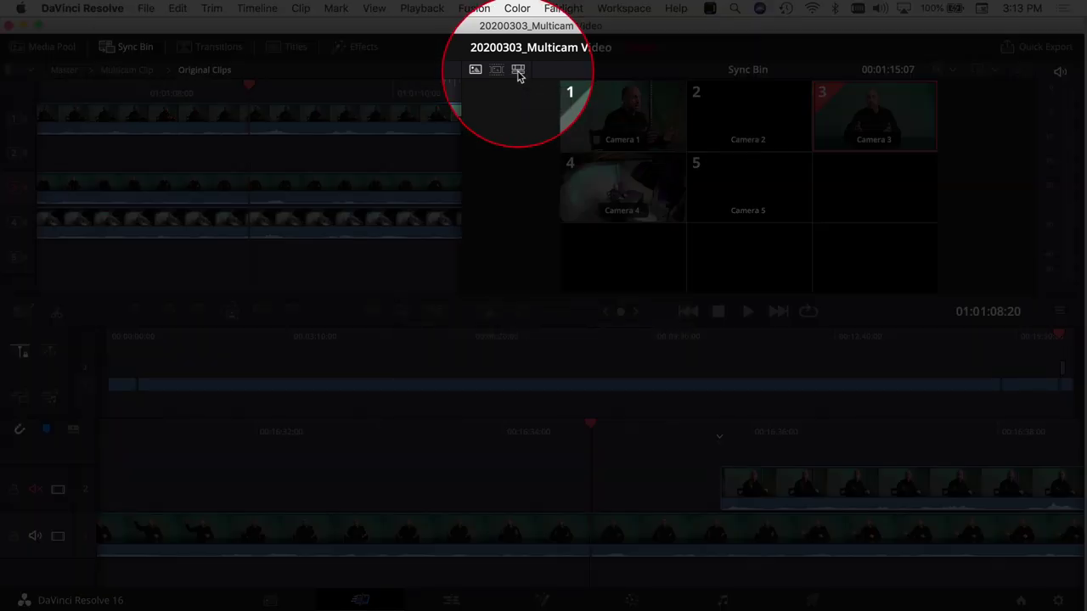
Review the Camera 1 cutaway in the timeline viewer by playing through it, ending with the playhead back at about 00:16:39:20.
left_click(518, 71)
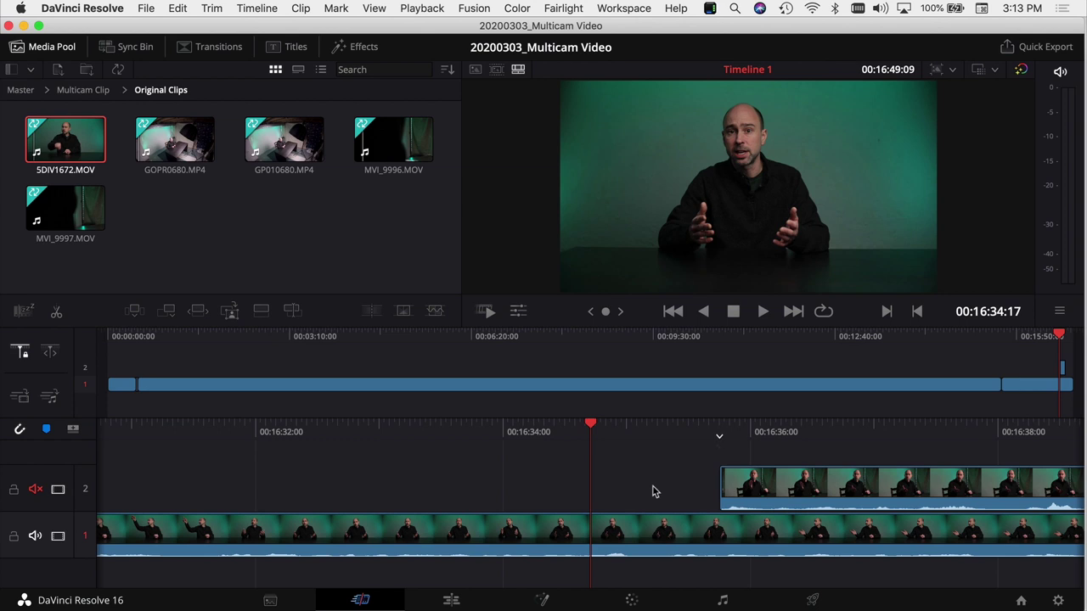
key("space")
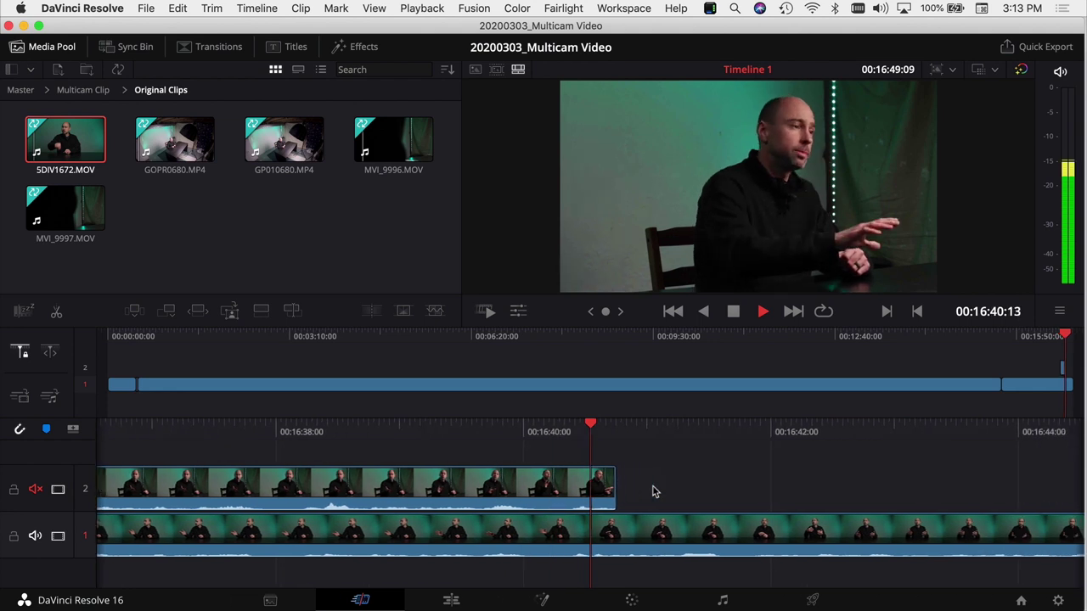
key("space")
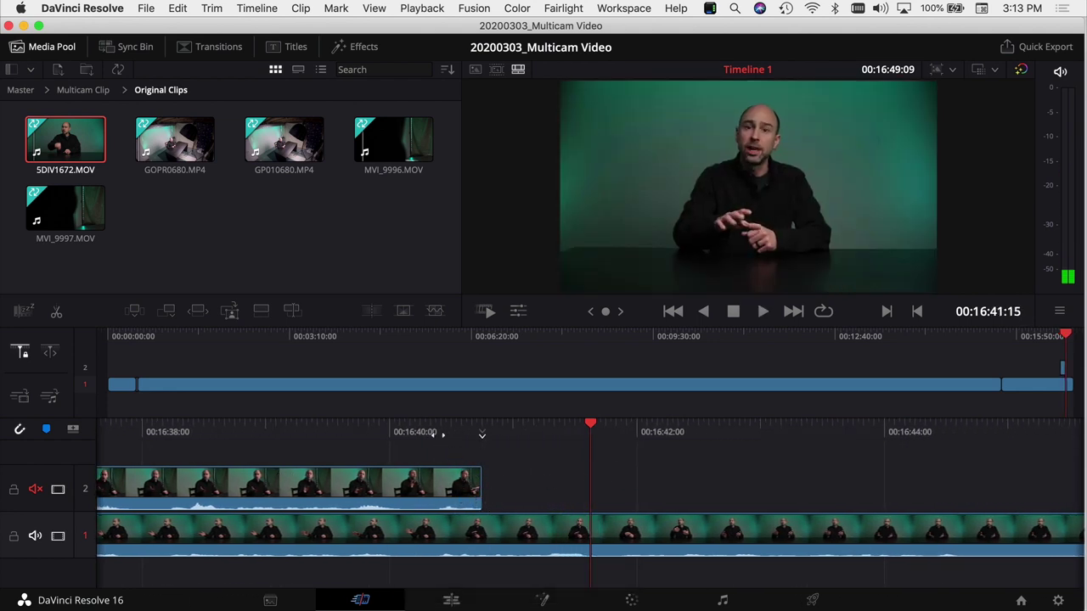
left_click_drag(438, 433, 658, 443)
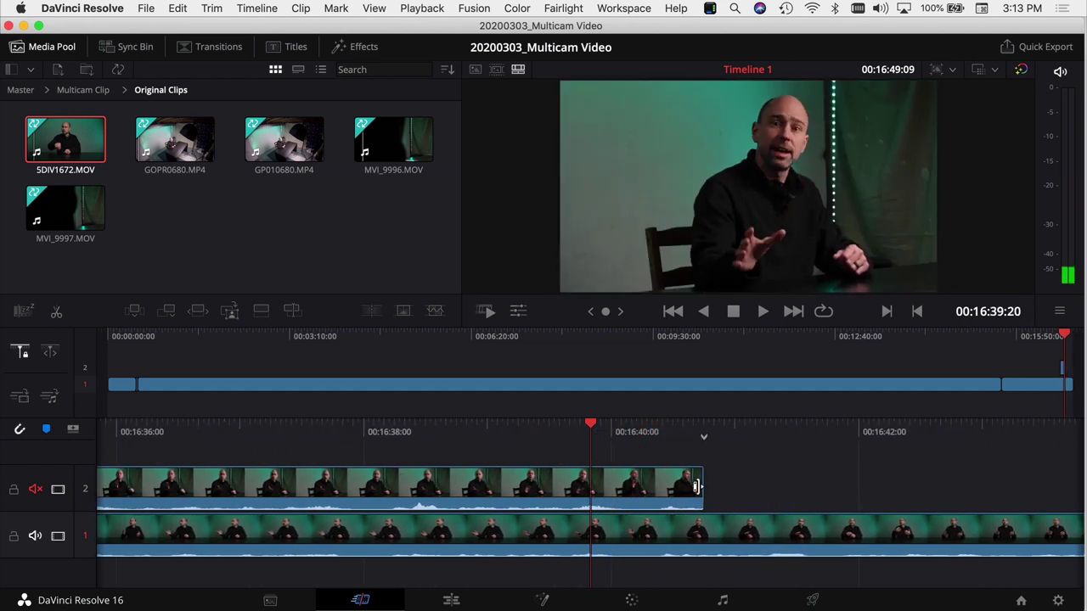
Shorten the end of the Camera 1 cutaway to about 00:16:39:20 and play the timeline to about 00:16:42:01.
left_click_drag(702, 486, 590, 524)
key("/")
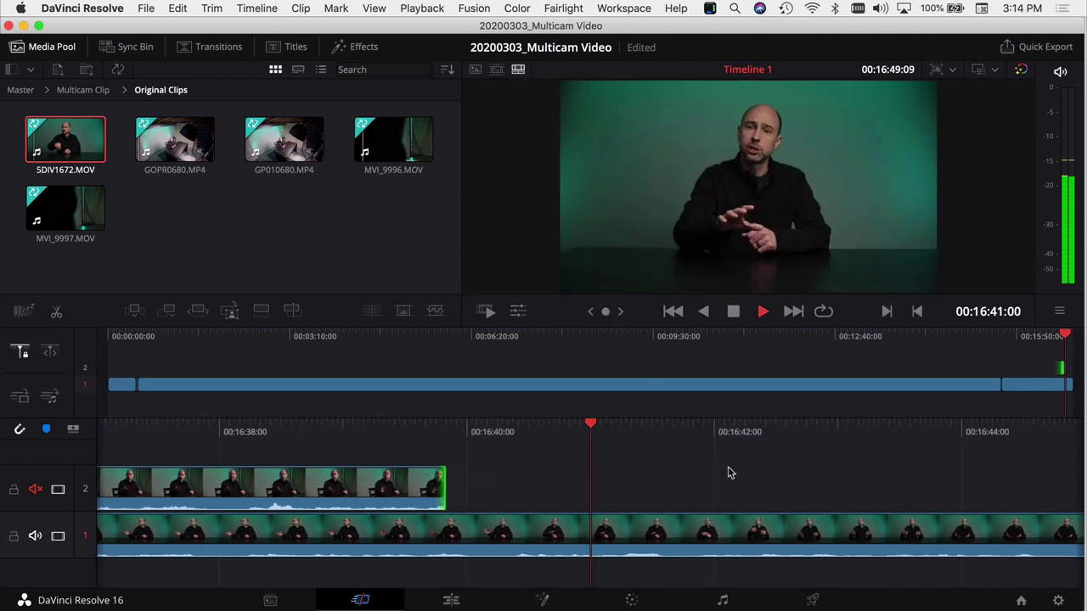
key("space")
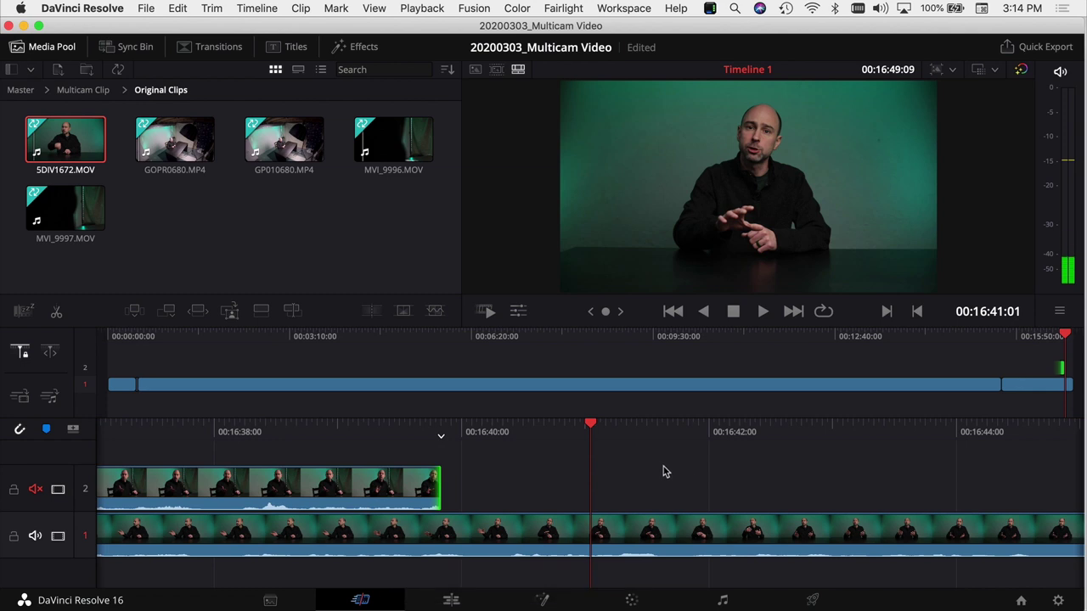
key("space")
key("space")
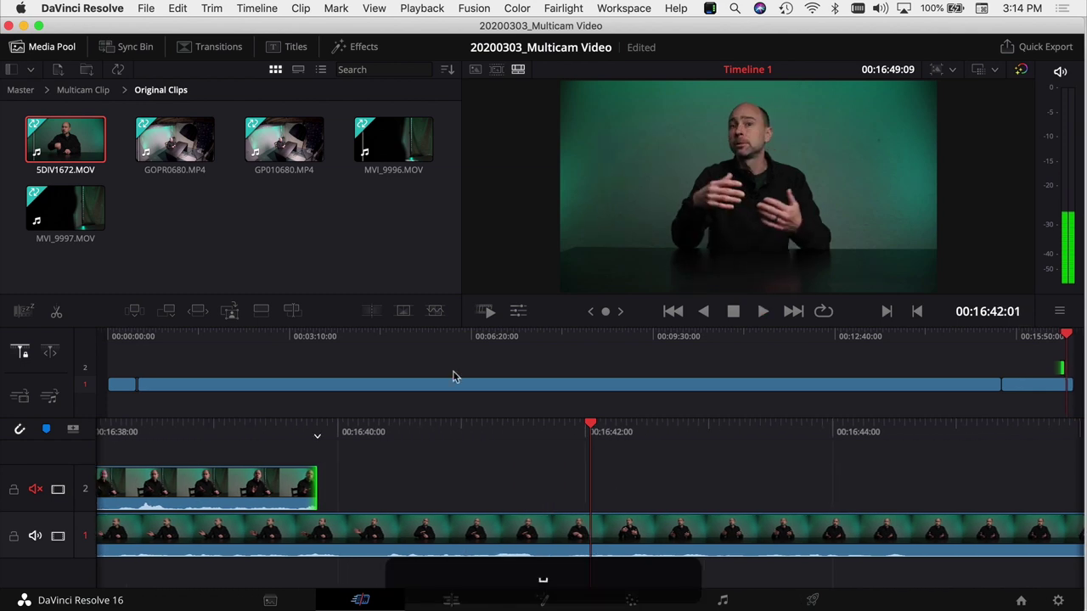
Place a 5-second Camera 4 shot from the Sync Bin on top of the main clip at about 00:16:42:01.
left_click(136, 46)
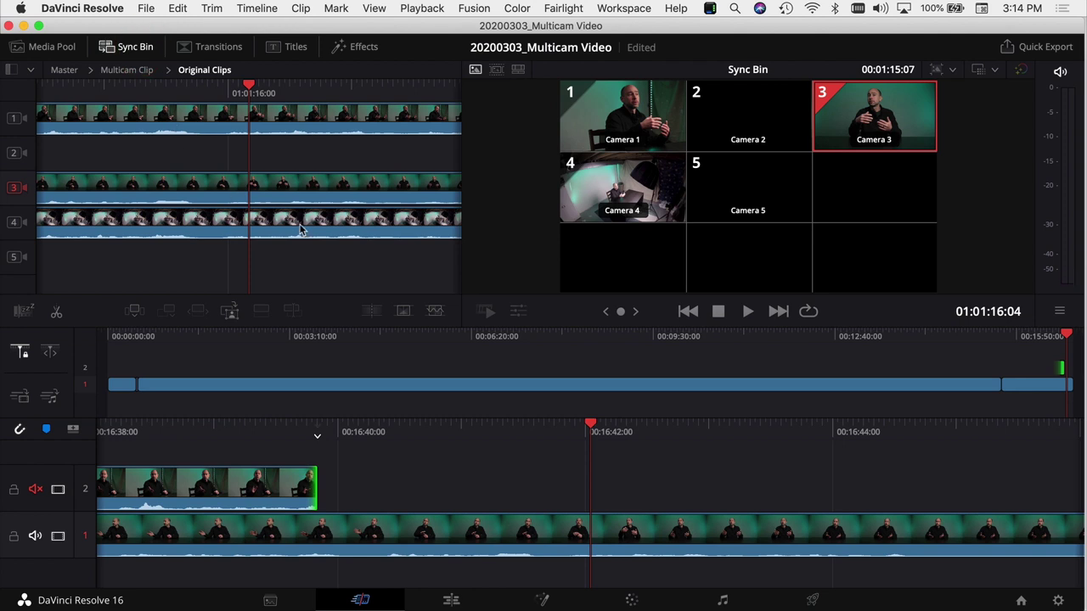
left_click(602, 192)
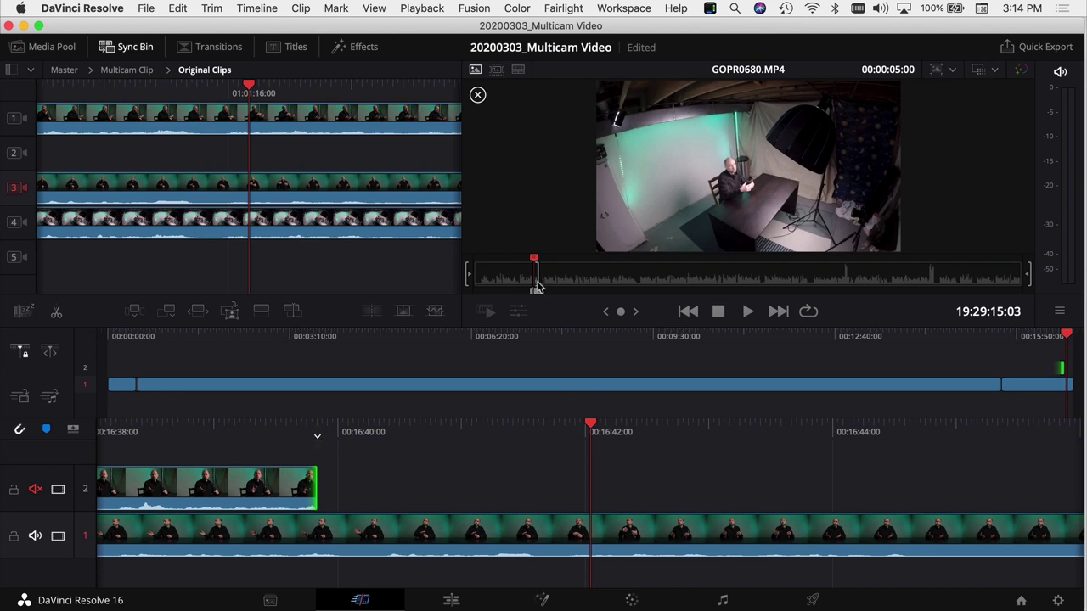
left_click(262, 312)
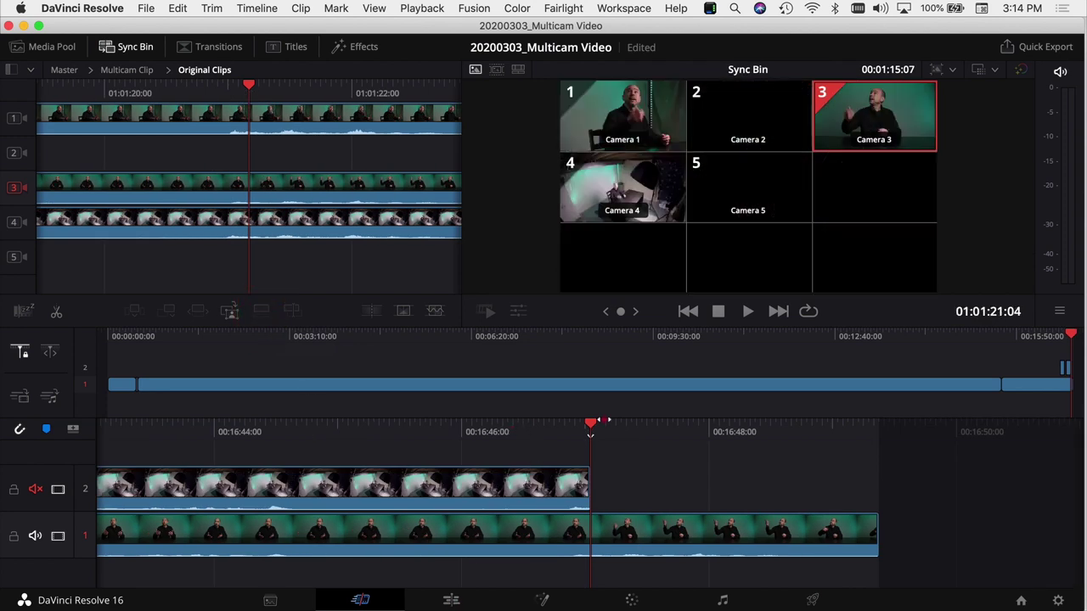
Play the timeline from about 00:16:39:01 into the Camera 4 cutaway and trim the cutaway's end back to the playhead.
key("ctrl+z")
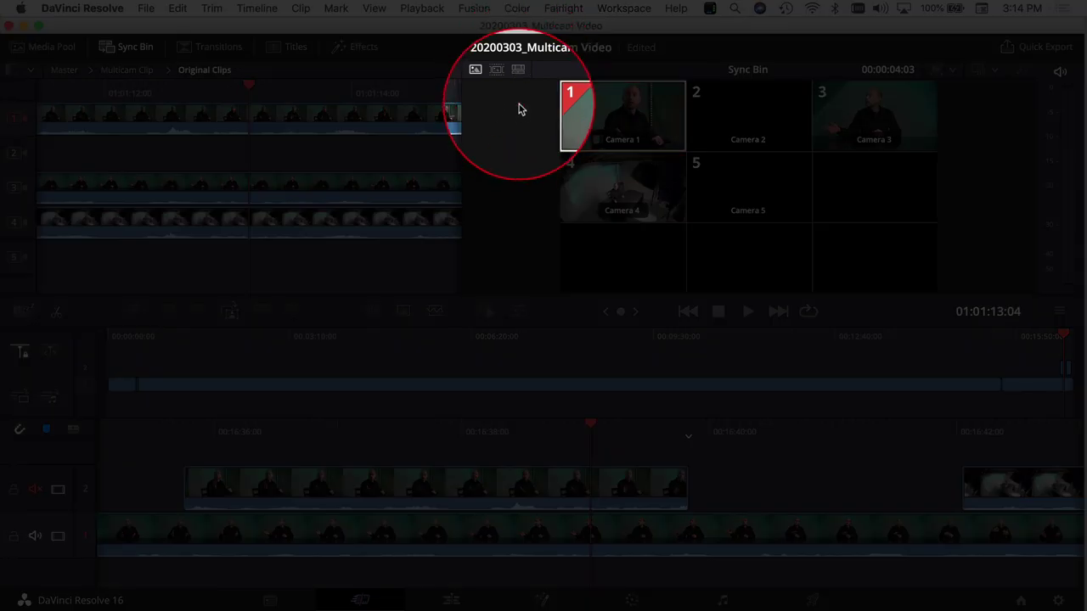
left_click(518, 71)
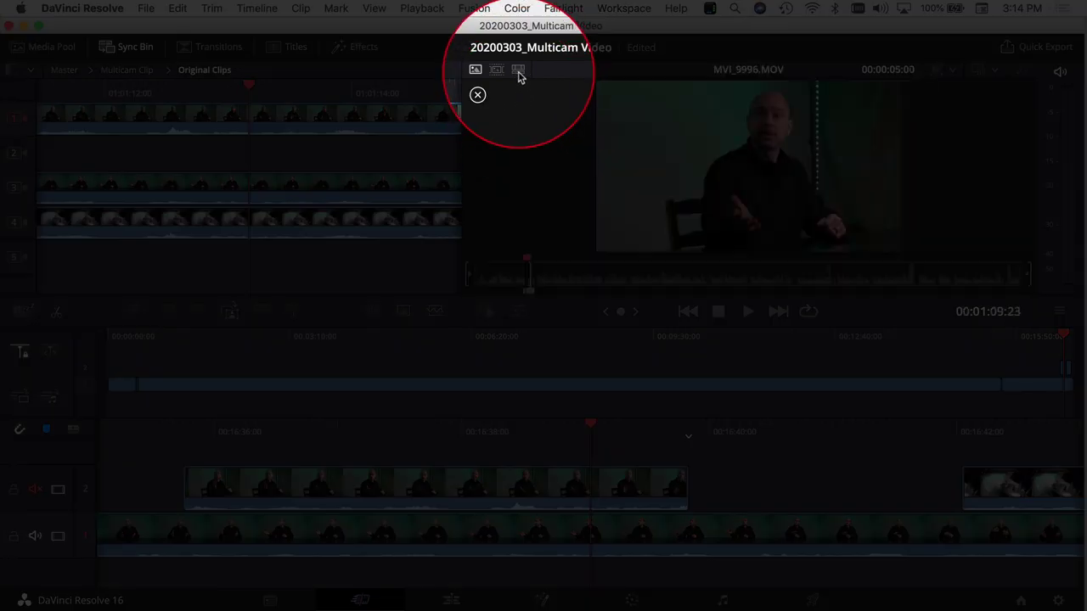
left_click(519, 73)
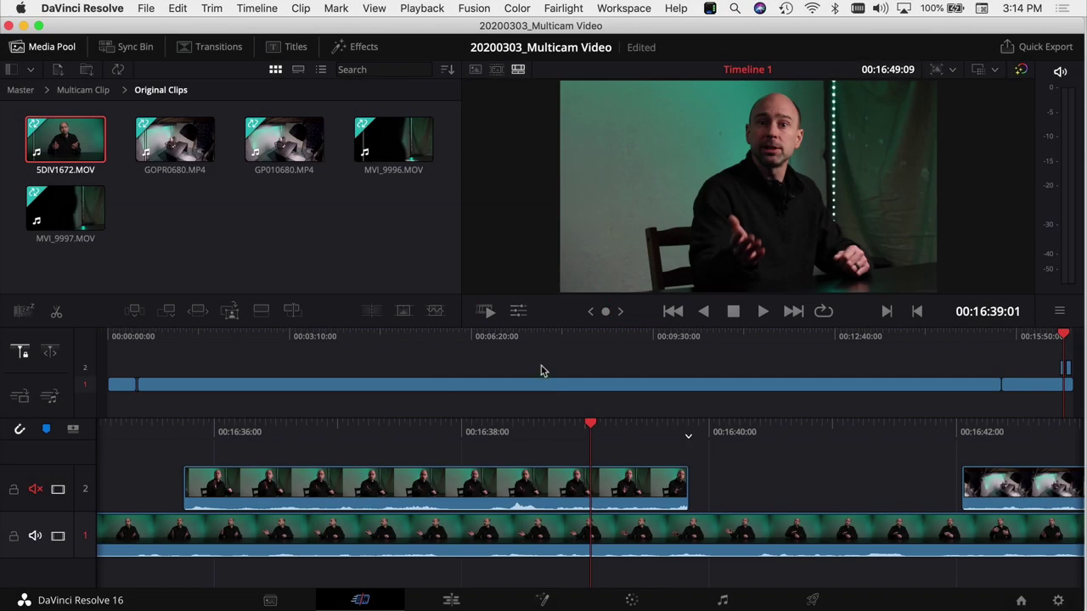
key("space")
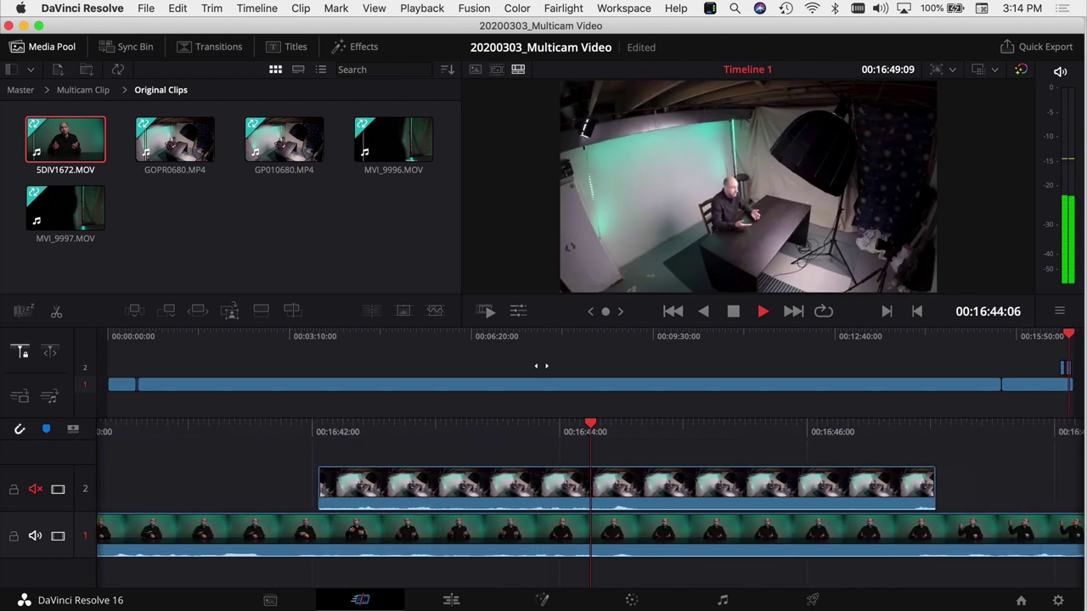
key("space")
left_click_drag(915, 482, 580, 499)
key("/")
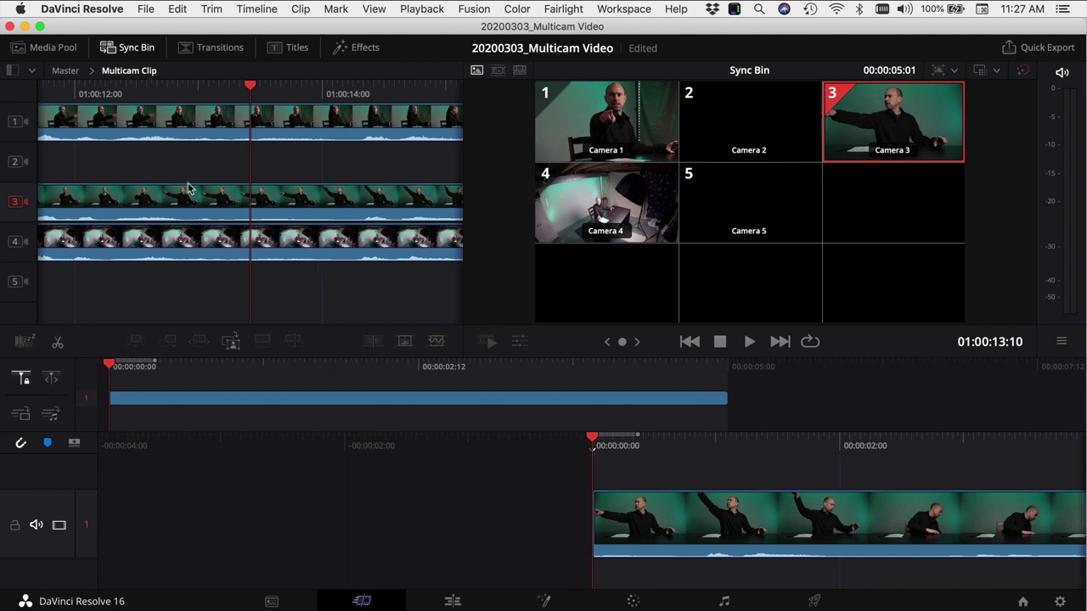
Delete the only clip from Timeline 1 and switch to the Edit page.
left_click(53, 47)
left_click(624, 518)
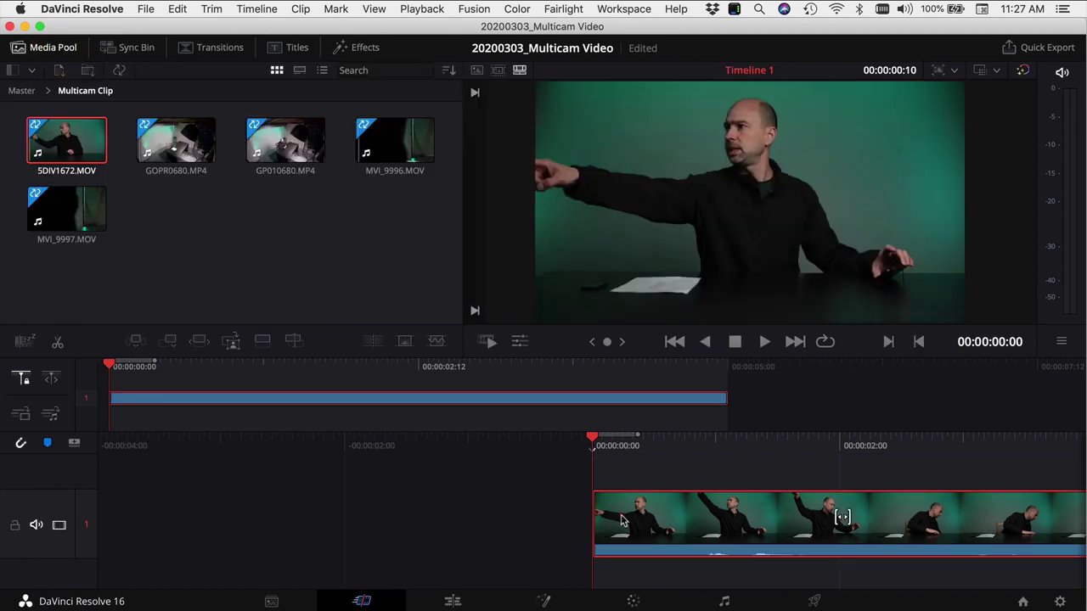
key("BackSpace")
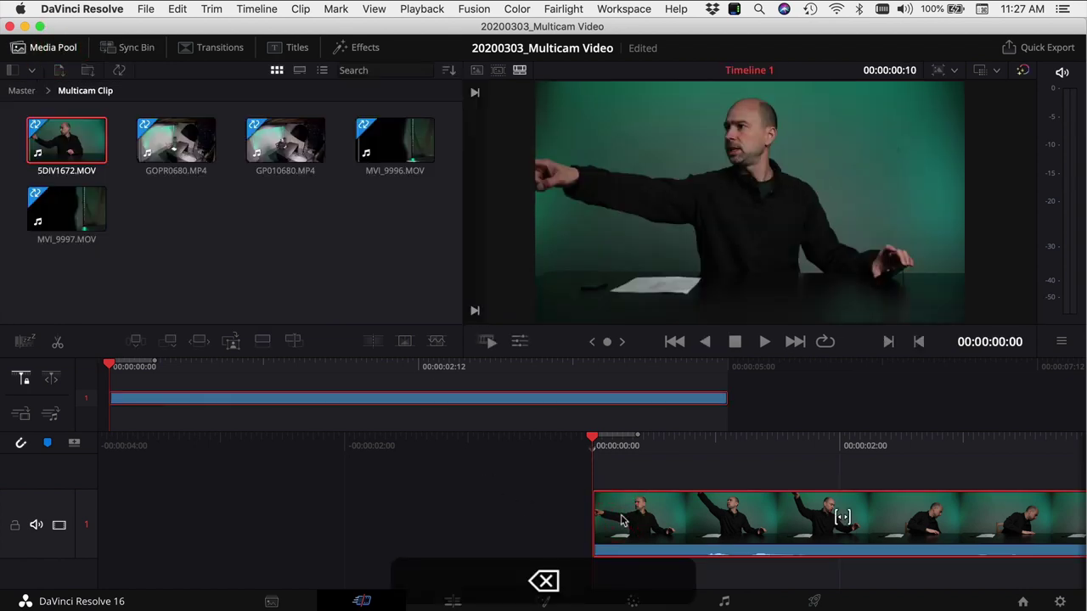
key("BackSpace")
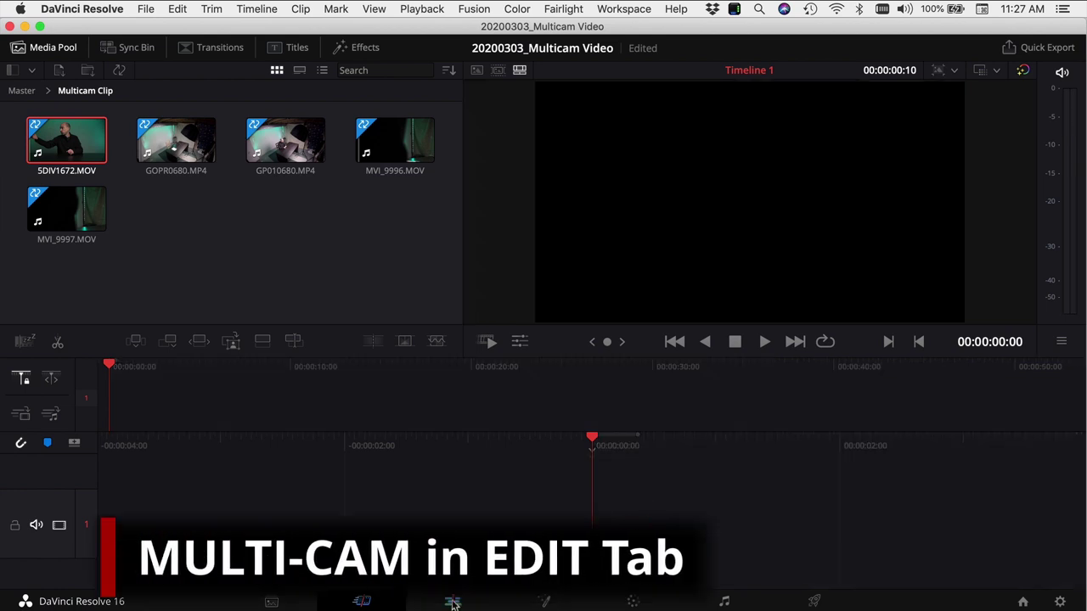
left_click(452, 603)
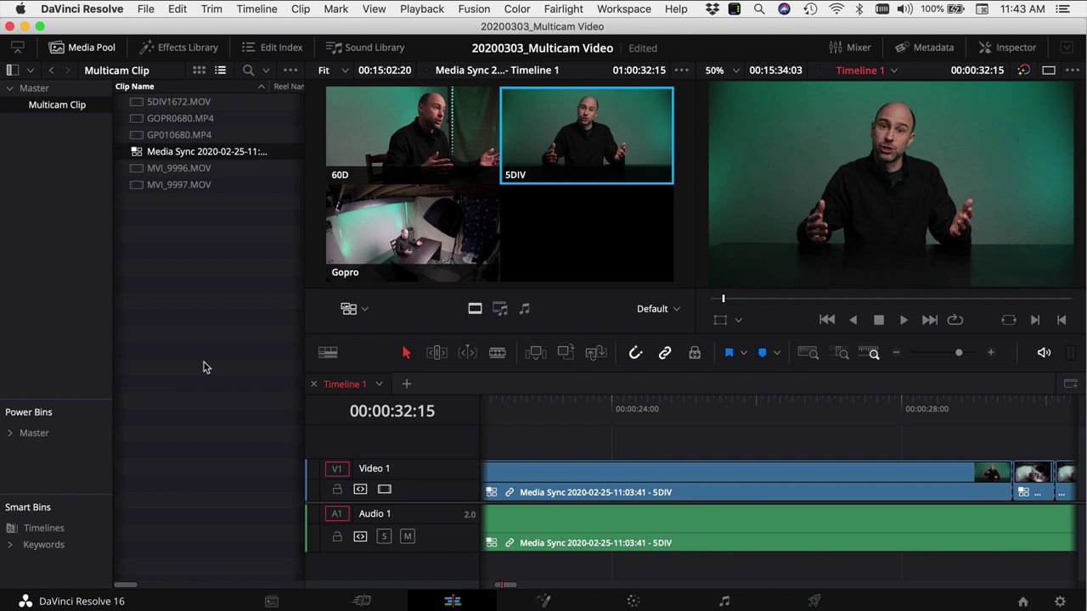
Start a new multicam clip from MVI_9996.MOV, MVI_9997.MOV, GP010680.MP4, GOPR0680.MP4 and 5DIV1672.MOV.
left_click(188, 223)
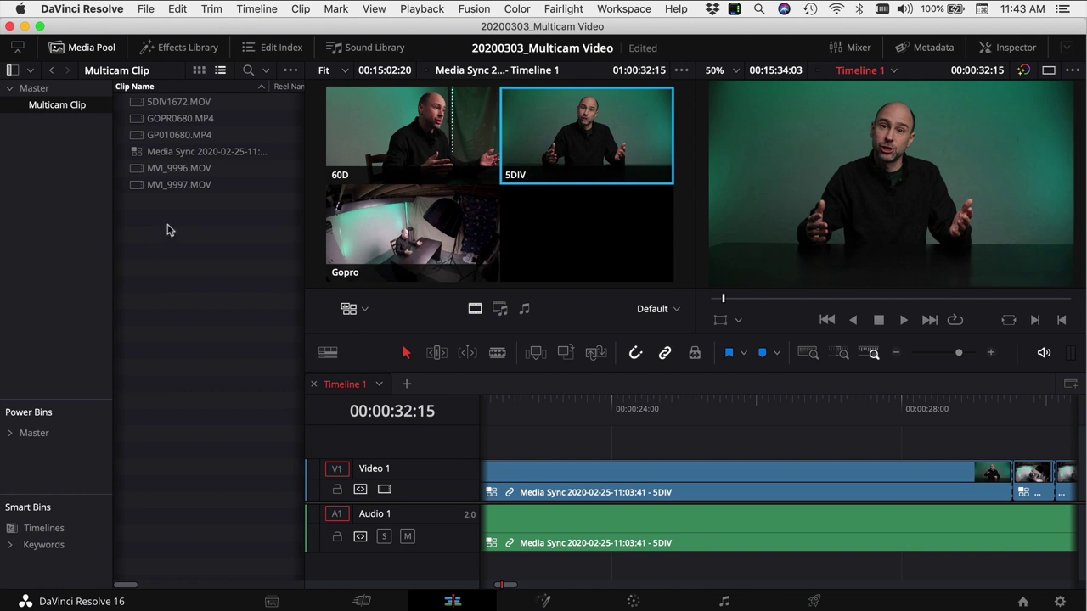
left_click_drag(181, 208, 157, 166)
left_click(157, 134, "super")
left_click(162, 119, "super")
left_click(157, 102, "super")
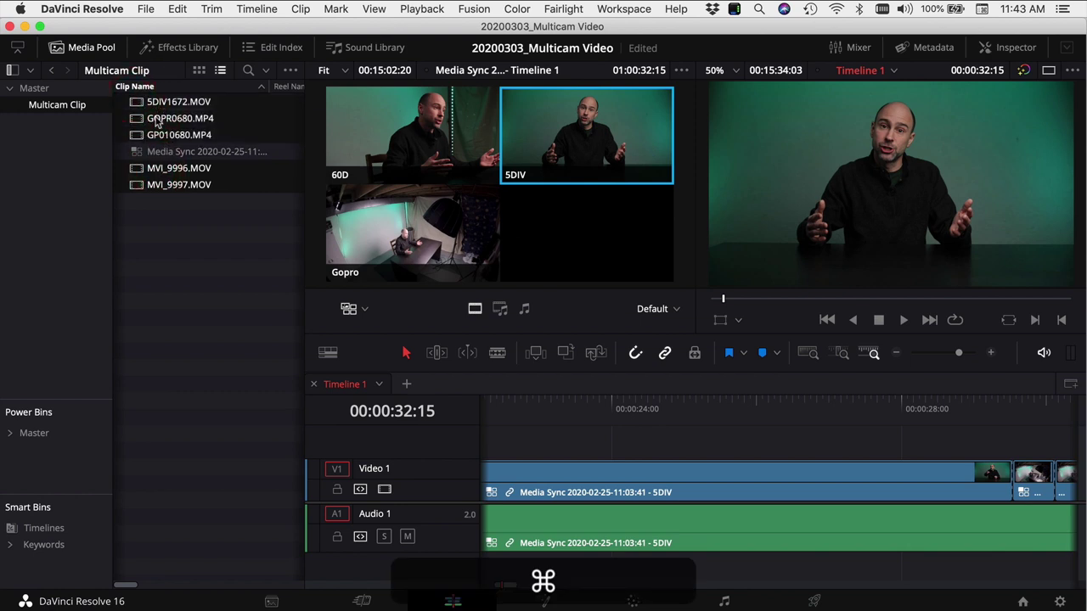
right_click(157, 121)
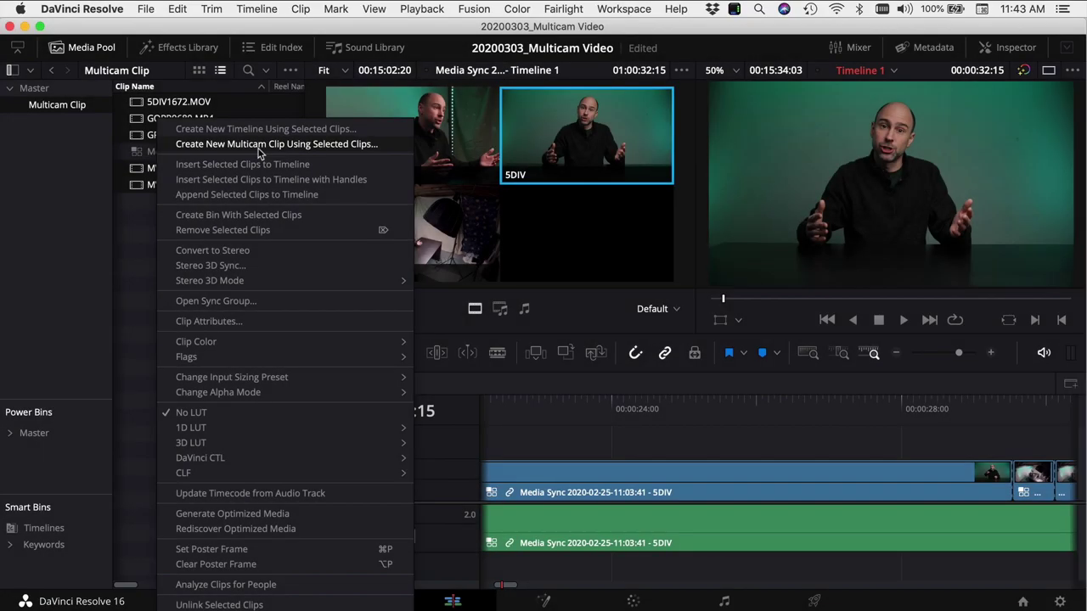
left_click(247, 145)
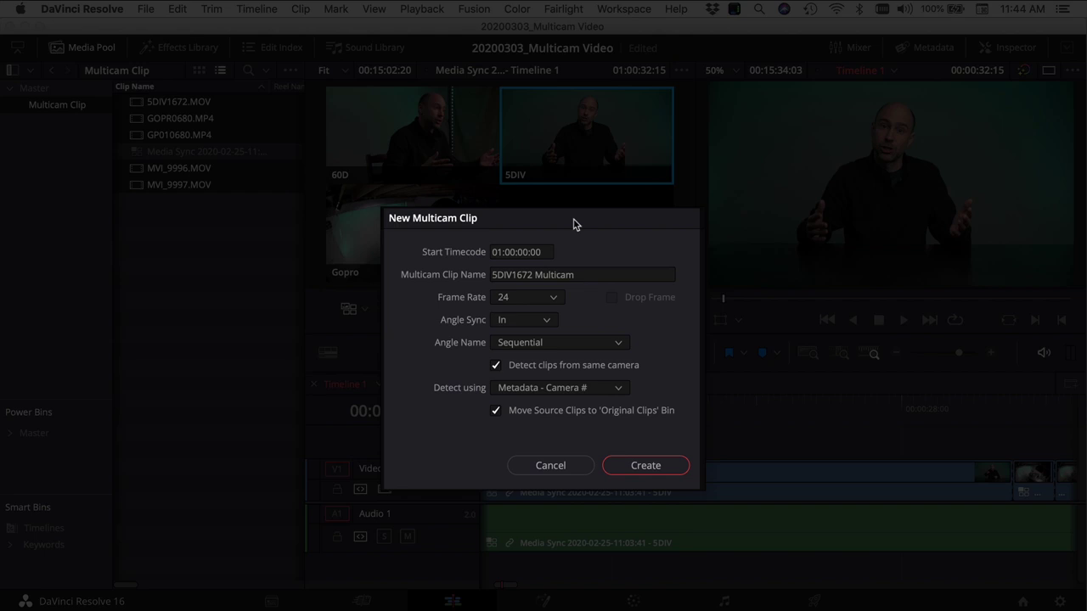
Name the new multicam clip Multicam 2 and set its angle sync to Sound, keeping Sequential angle names.
triple_click(575, 274)
type("Multicam 2")
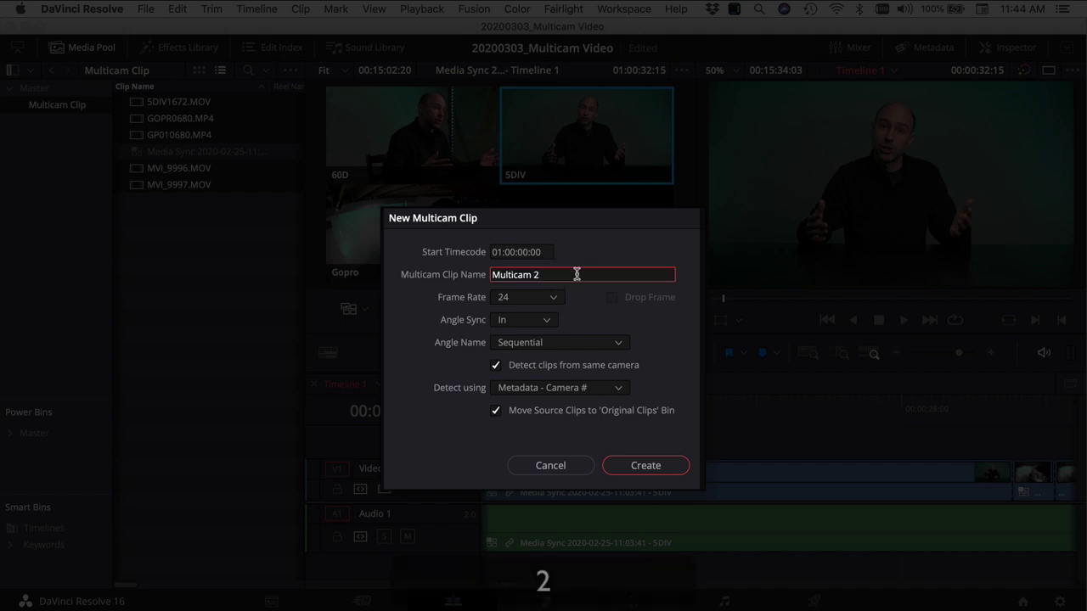
left_click(546, 322)
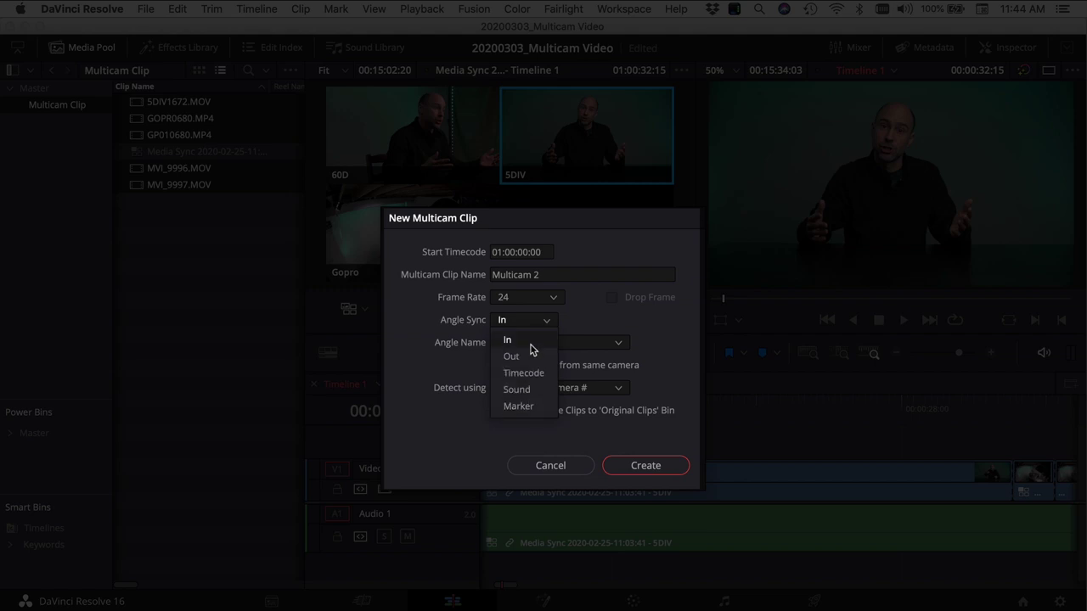
left_click(526, 392)
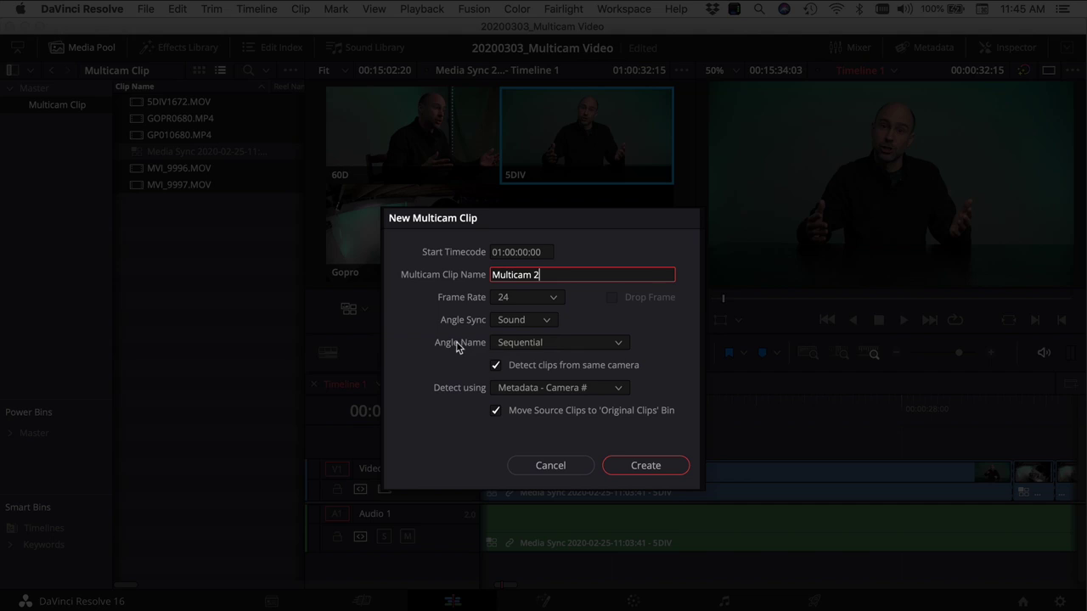
left_click(529, 344)
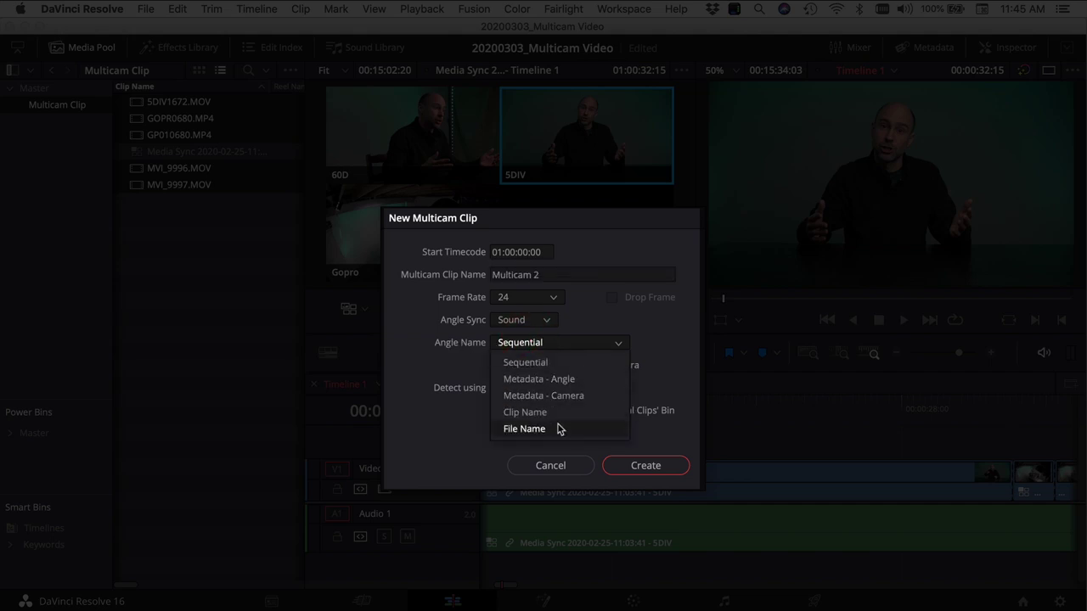
left_click(668, 355)
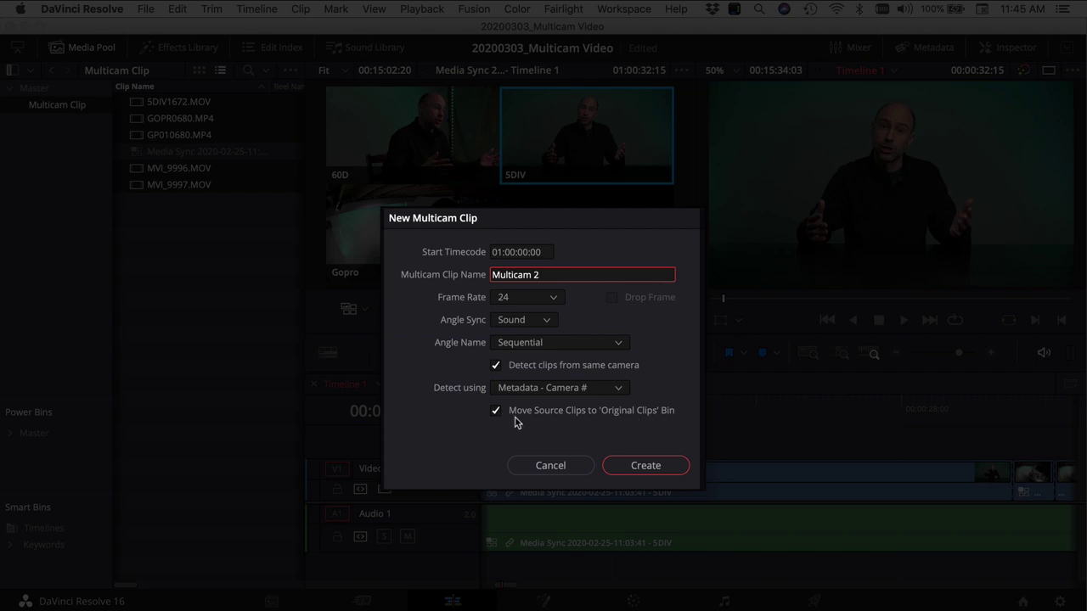
Create the multicam clip and open the Original Clips bin to check the source clips.
left_click(645, 465)
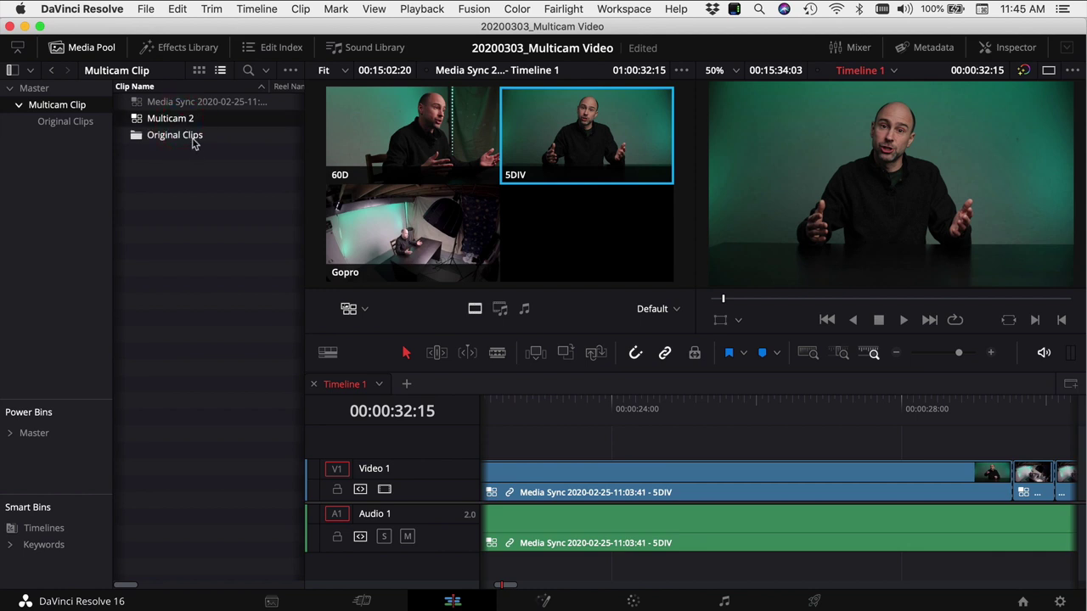
double_click(193, 137)
left_click(183, 168)
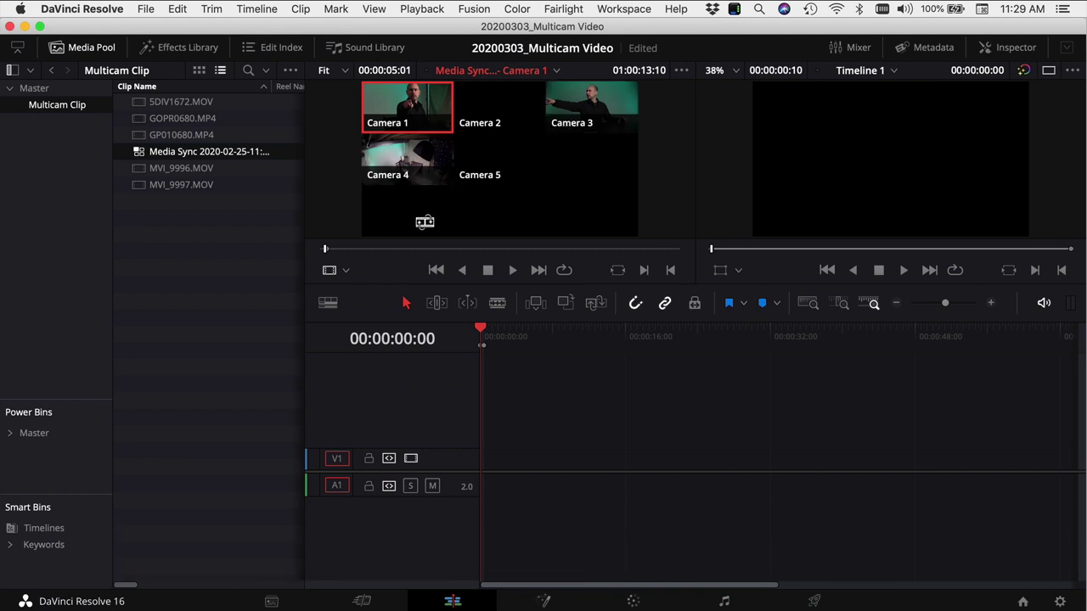
Open the Media Sync multicam clip in the timeline and unlock the tracks of all five cameras.
right_click(139, 156)
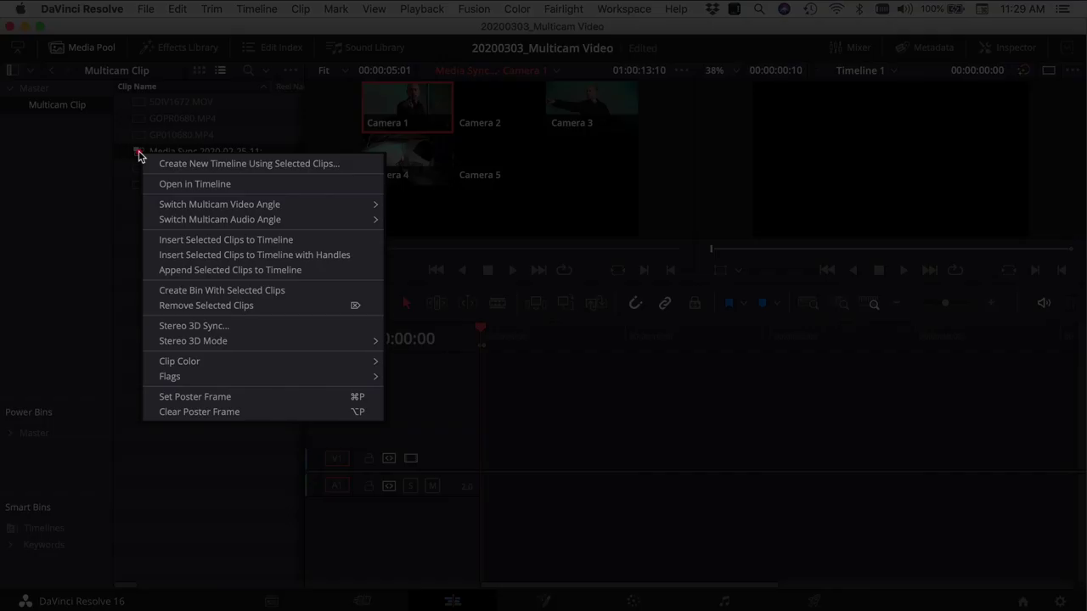
left_click(199, 185)
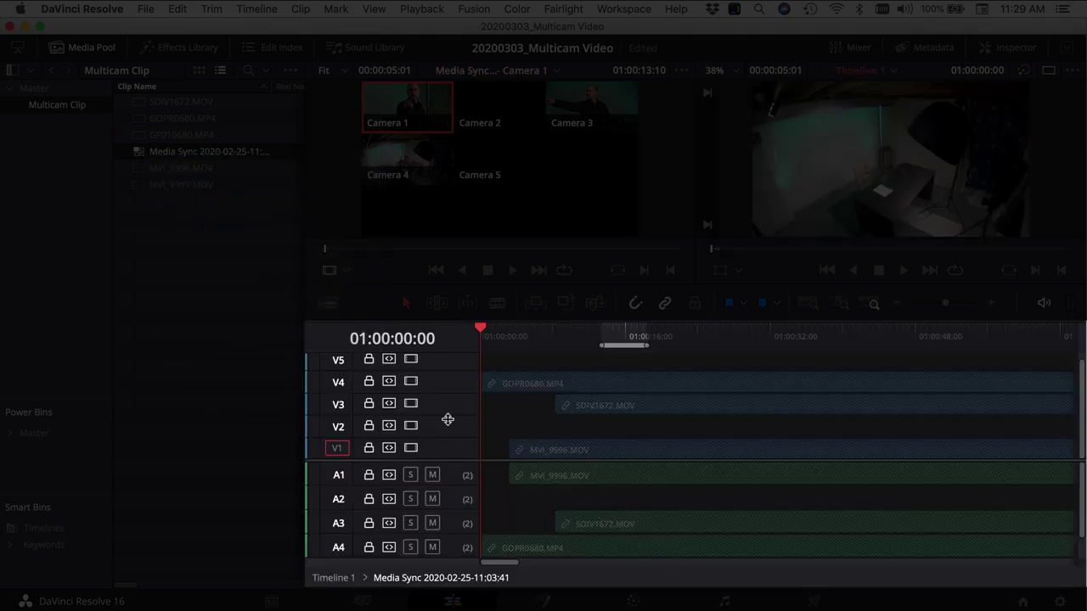
left_click(368, 447)
left_click(368, 425)
left_click(369, 403)
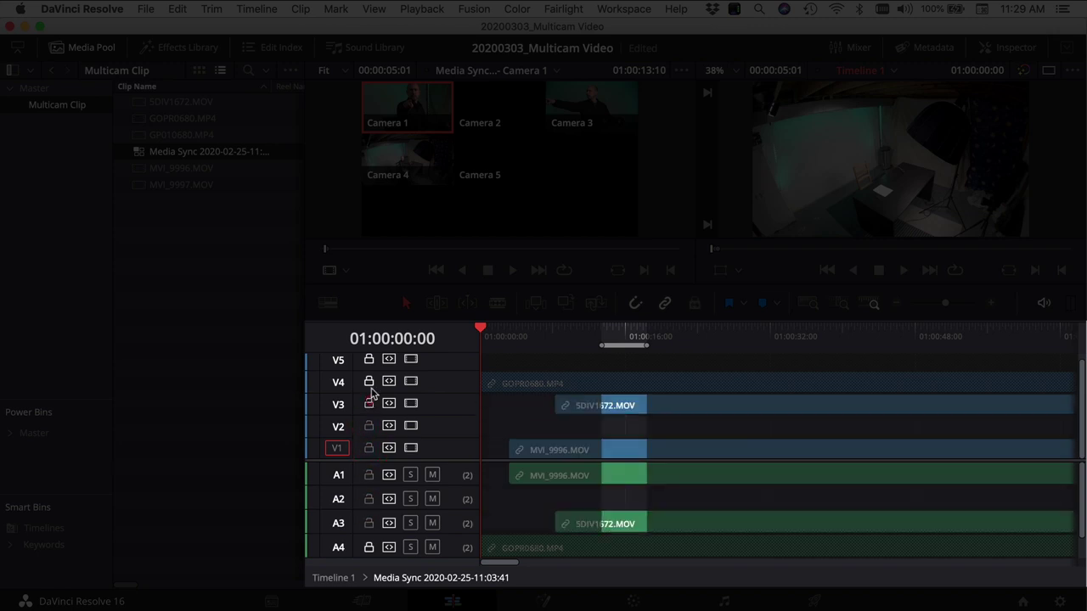
left_click(369, 382)
left_click(369, 359)
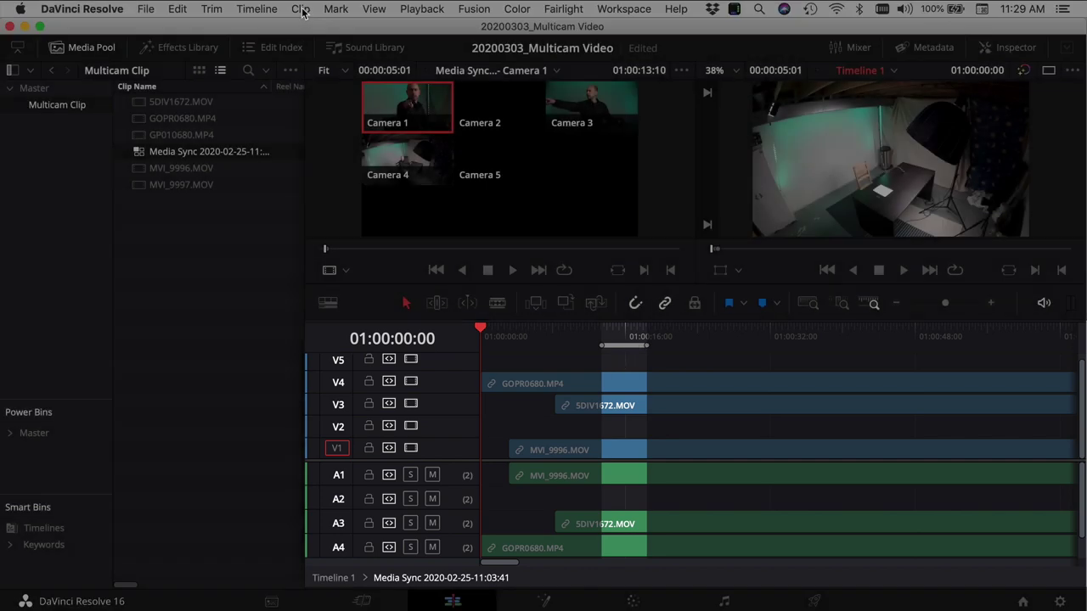
Clear the in and out points from the multicam timeline and hide the media pool.
left_click(335, 8)
left_click(363, 203)
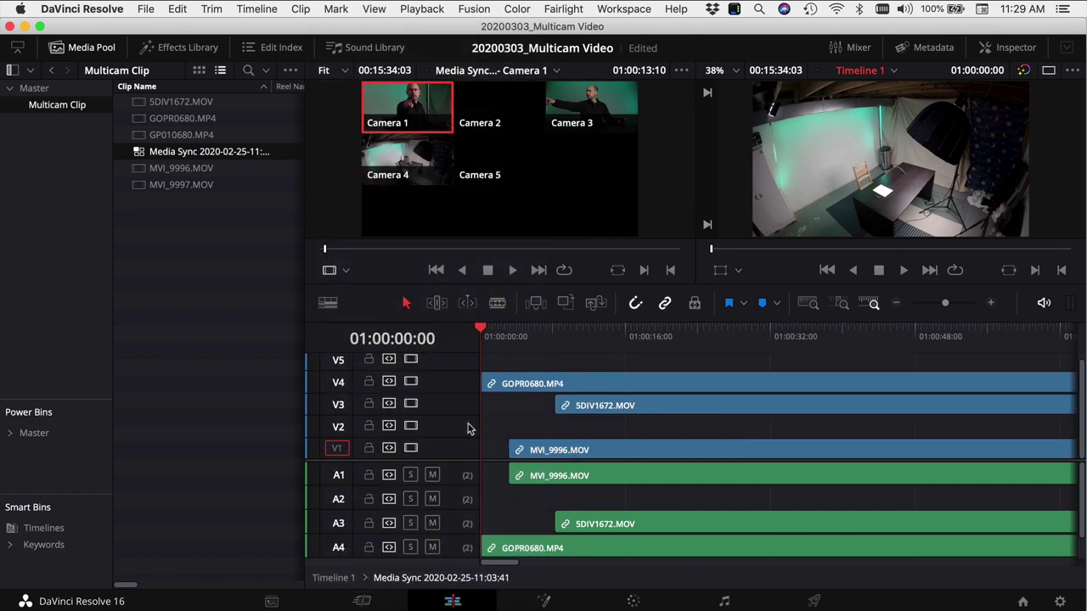
left_click(85, 47)
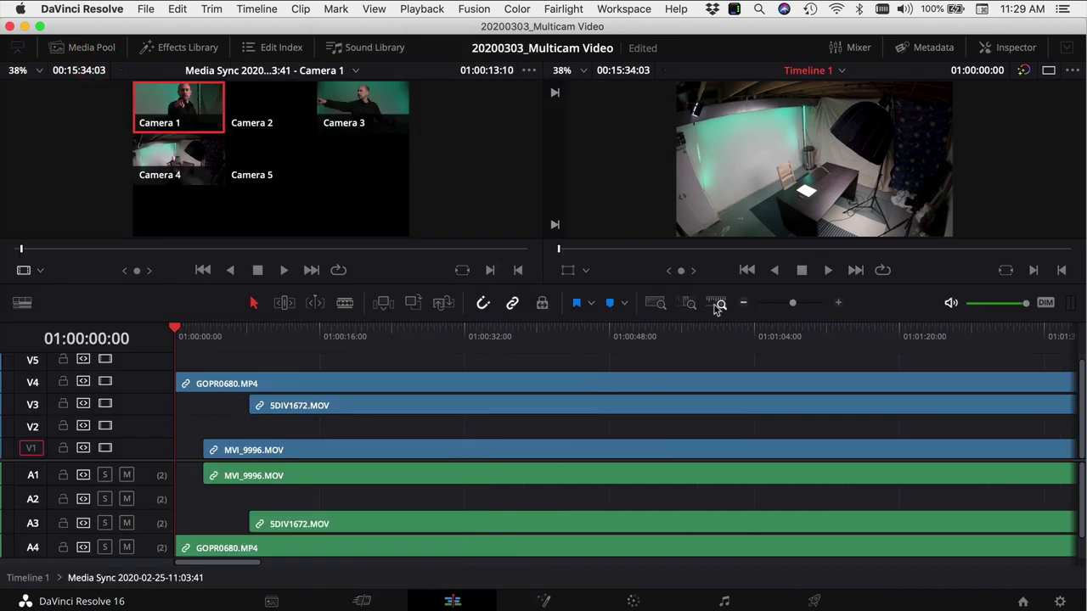
Switch the timeline's video tracks from the simple view to the thumbnail view and bring the Camera 3 track into view.
left_click(22, 302)
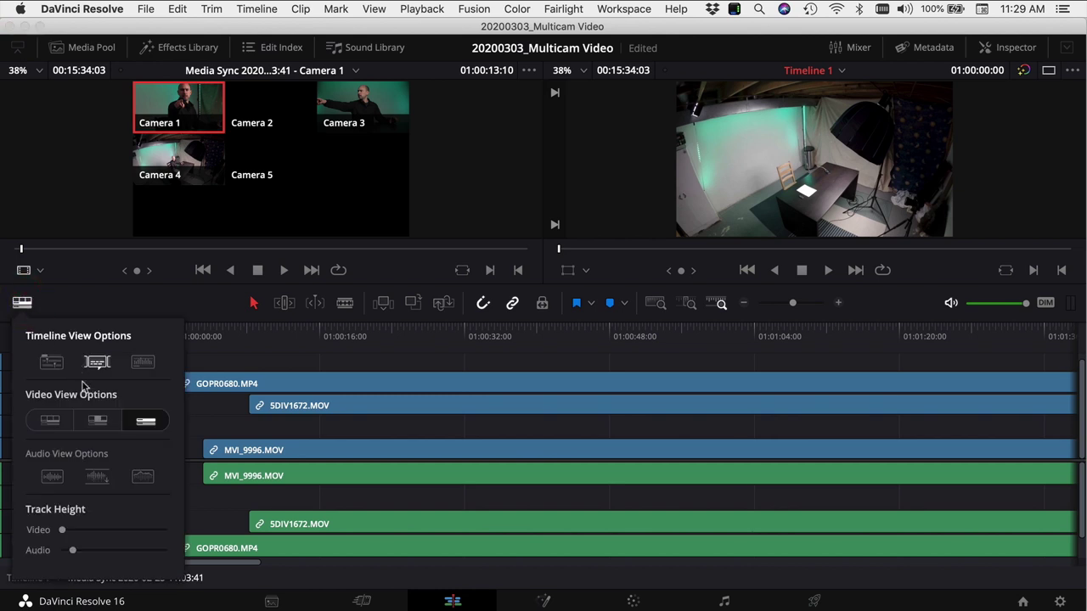
left_click(98, 421)
left_click(250, 364)
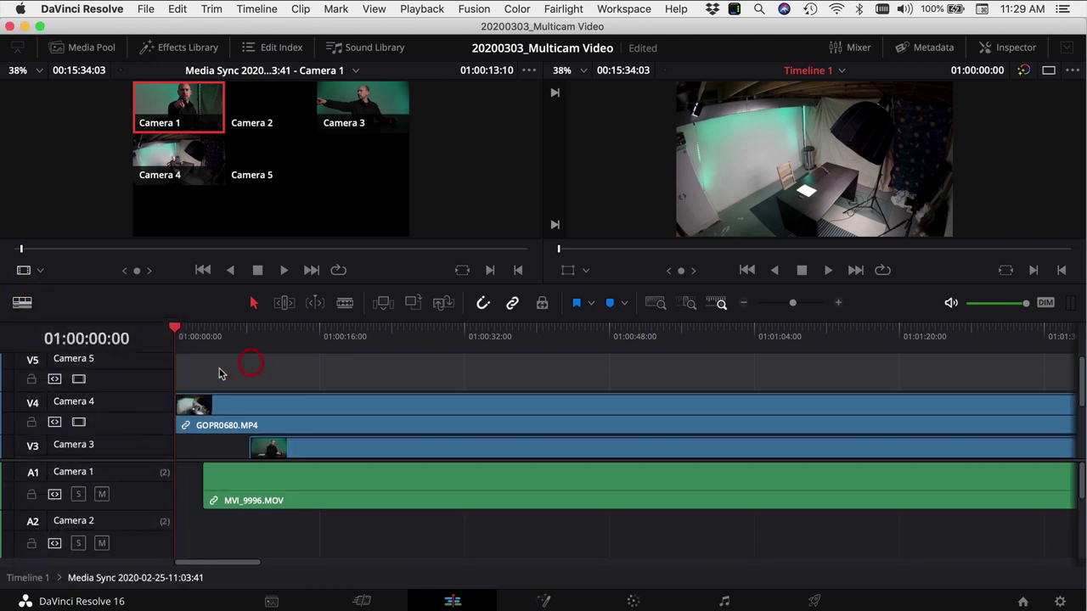
scroll(168, 422, "down", 2)
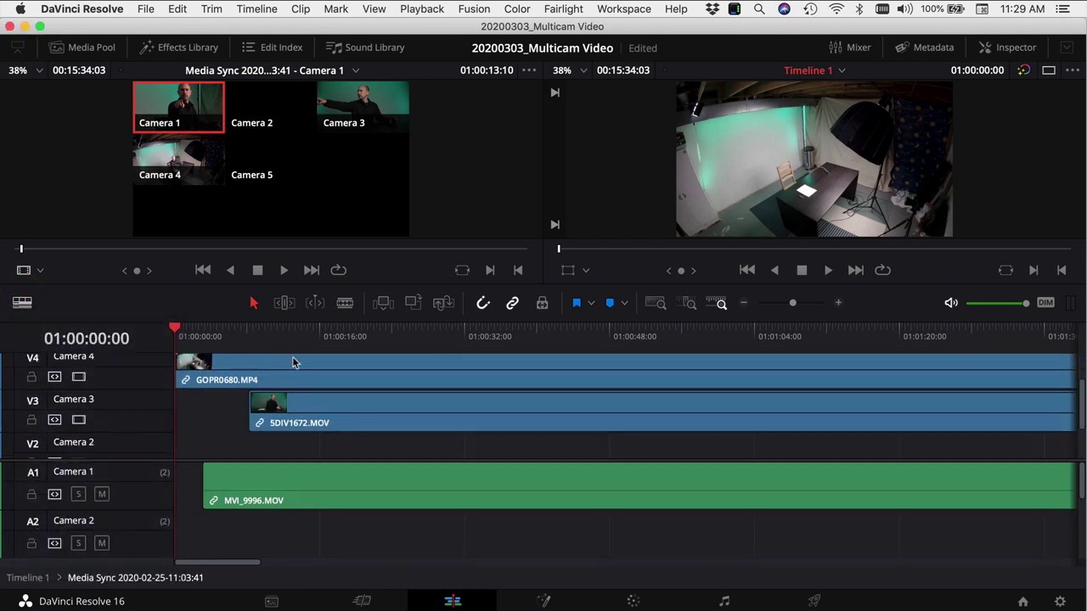
Set the playhead at about 01:00:11:00 and rename the Camera 3 video track as 5DIV.
left_click(273, 336)
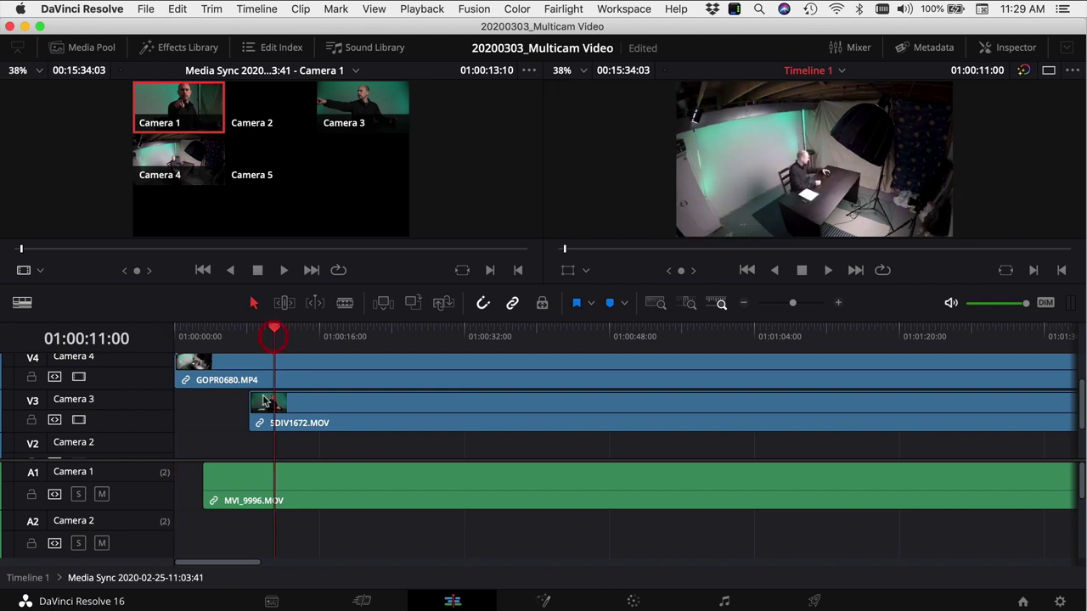
double_click(81, 400)
key("super+a")
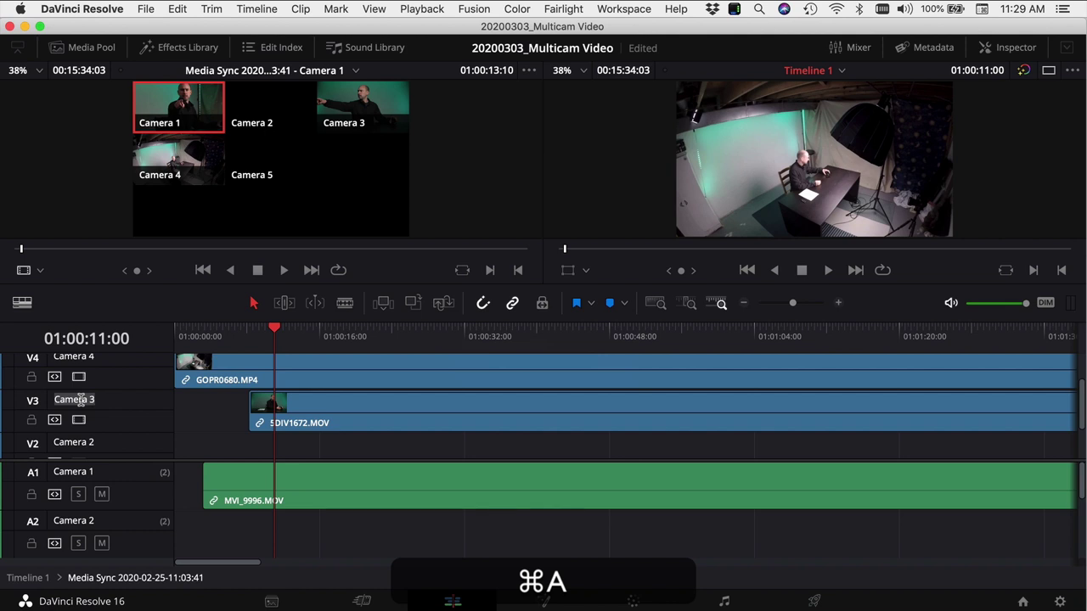
type("C")
key("shift+BackSpace")
type("5D")
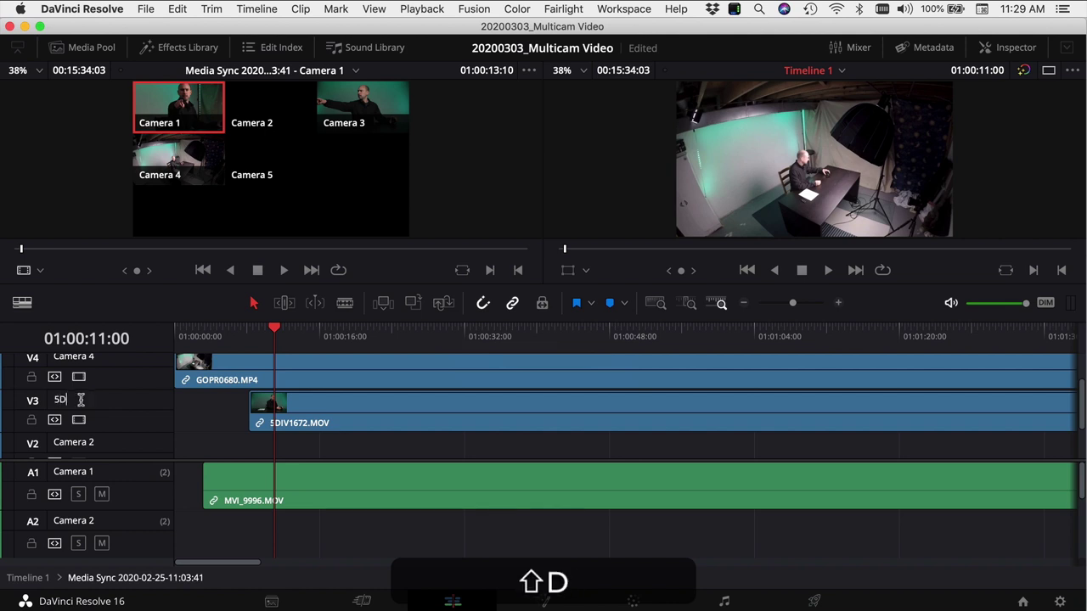
type("IV")
Rename the Camera 4 video track as Gopro.
scroll(81, 395, "up", 1)
double_click(91, 388)
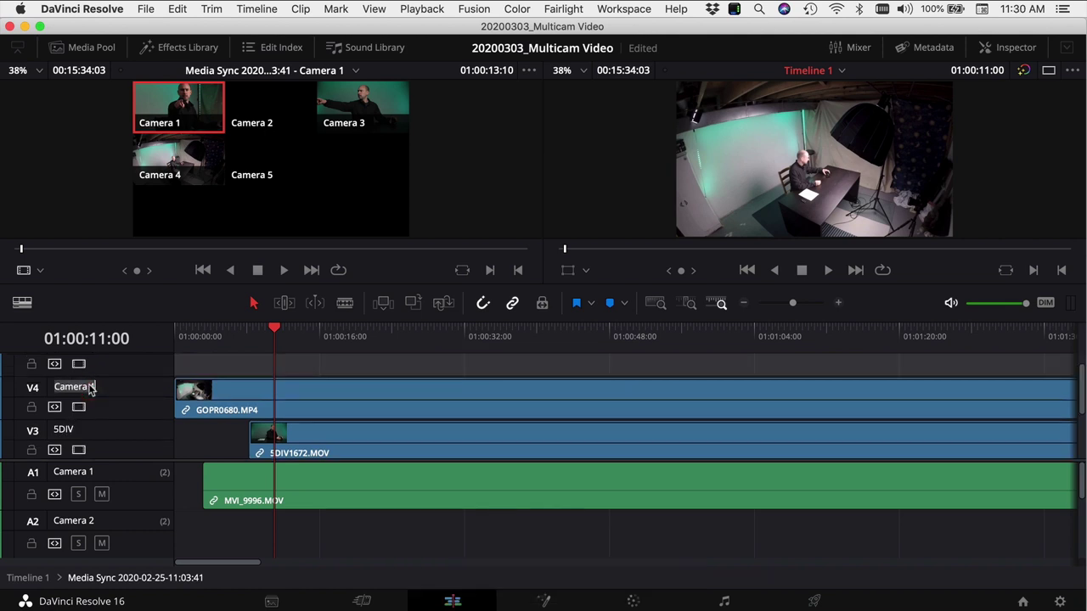
key("shift+BackSpace")
type("GoPro")
Rename the Camera 1 video track as 60D.
scroll(242, 440, "down", 2)
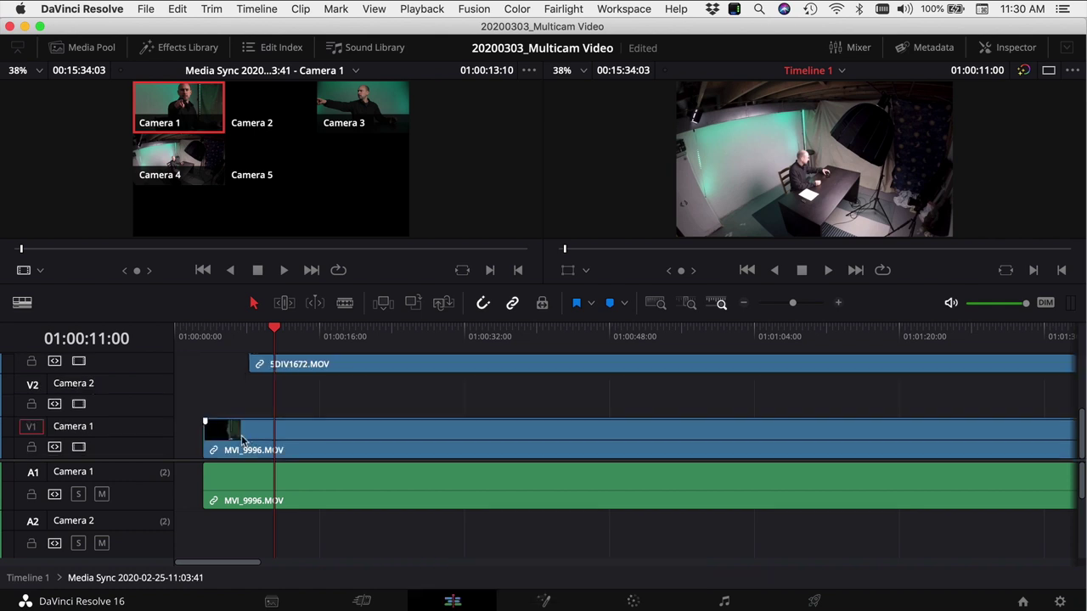
double_click(76, 427)
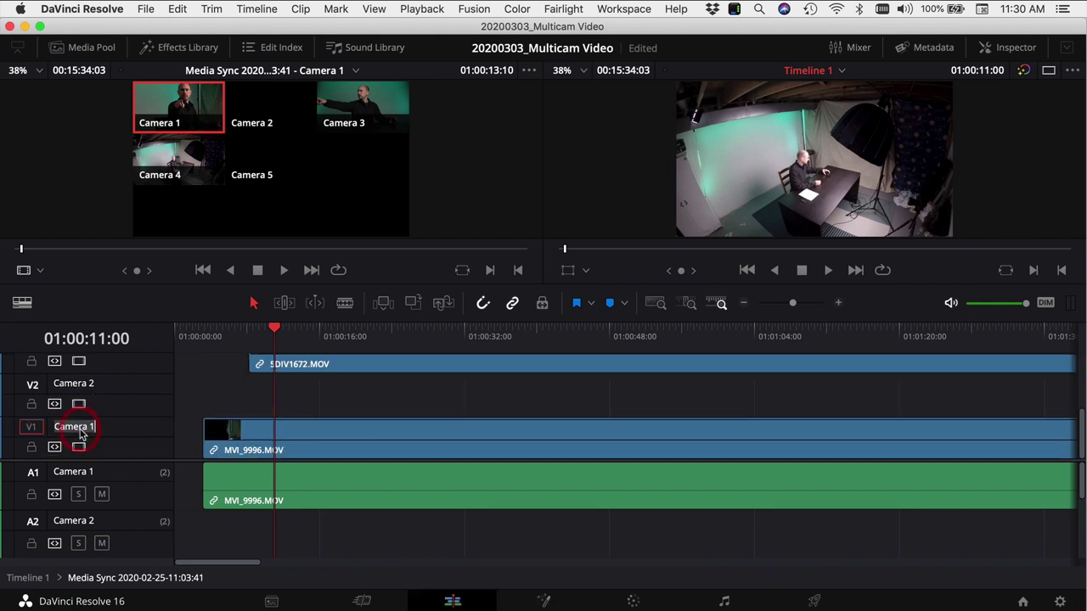
type("60D")
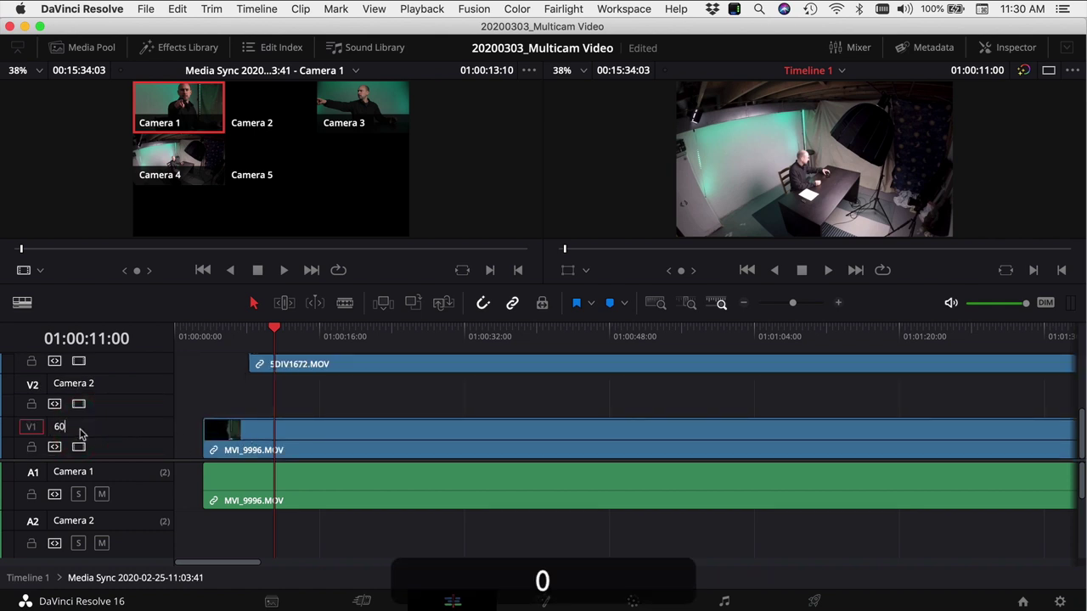
scroll(182, 440, "down", 1)
left_click(183, 440)
Move the GP010680.MP4 clip from the Camera 5 track down to the Gopro track, keeping its start at 01:11:49:17.
scroll(104, 544, "down", 3)
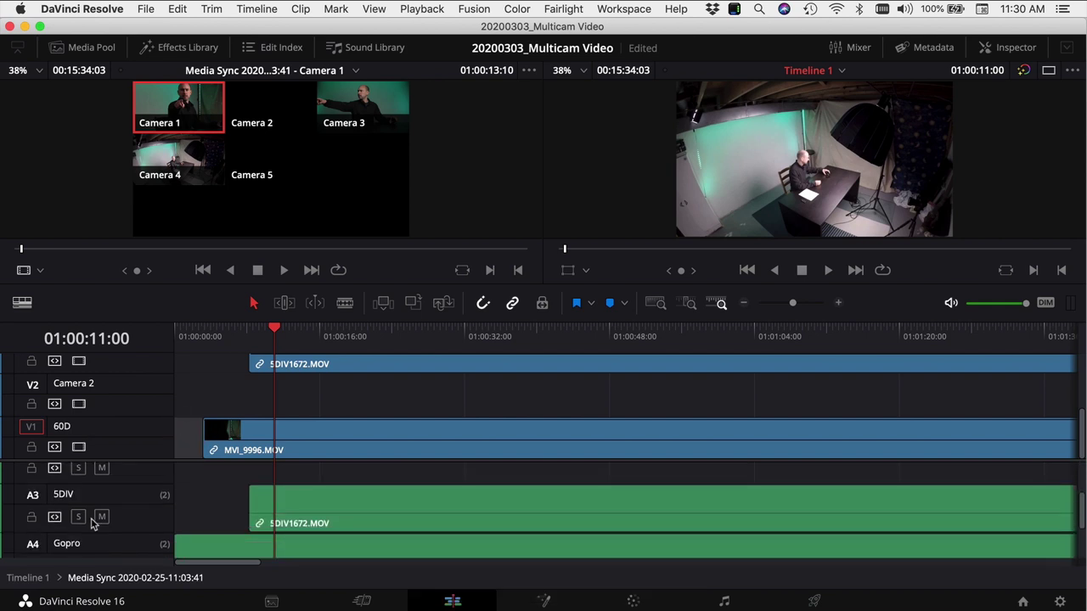
scroll(109, 378, "up", 3)
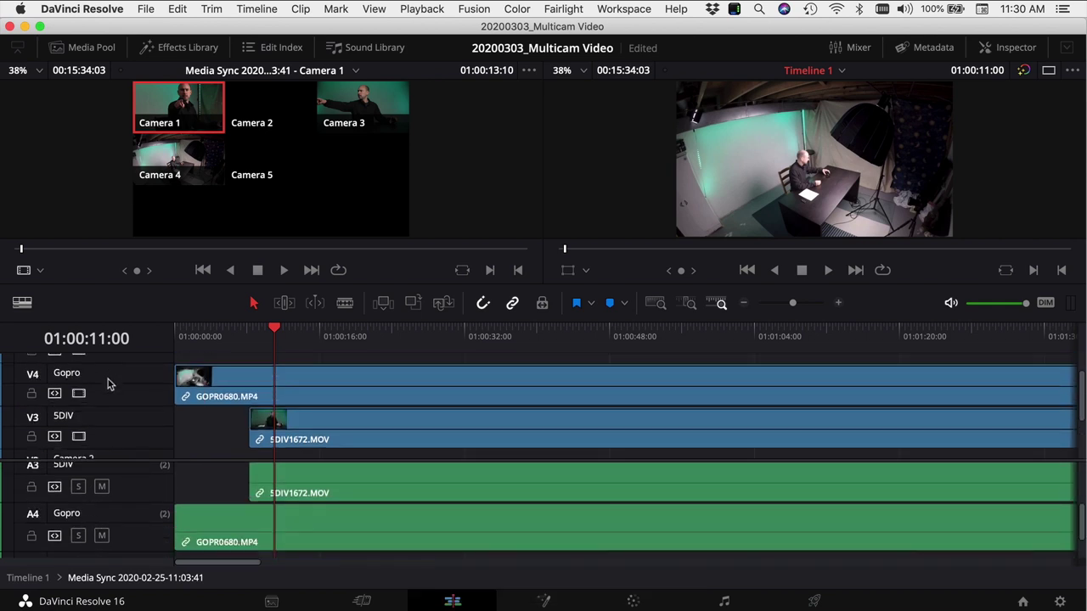
scroll(194, 495, "down", 2)
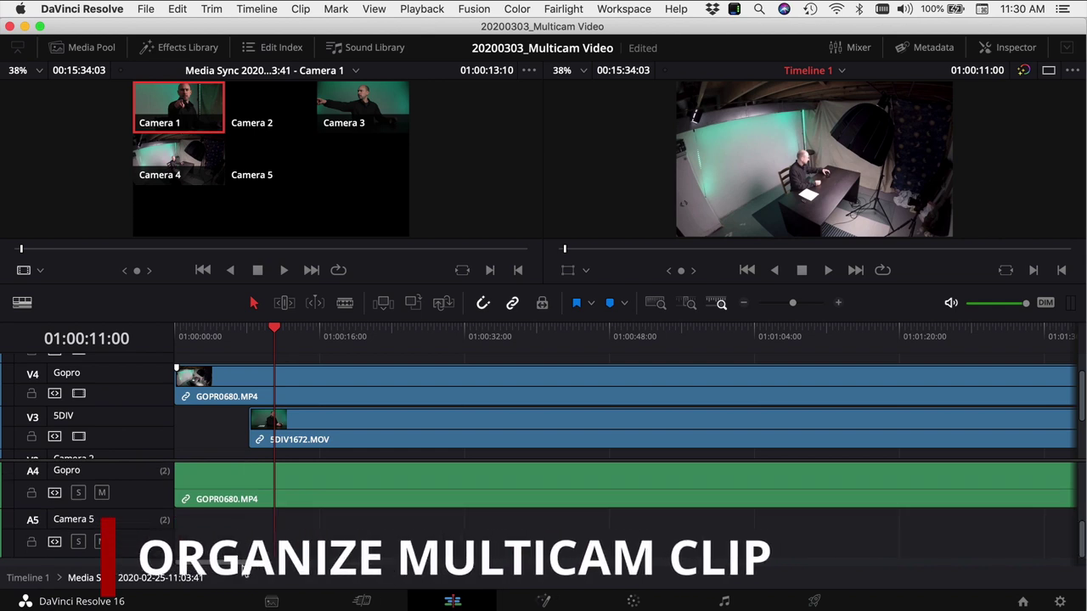
left_click_drag(240, 564, 855, 592)
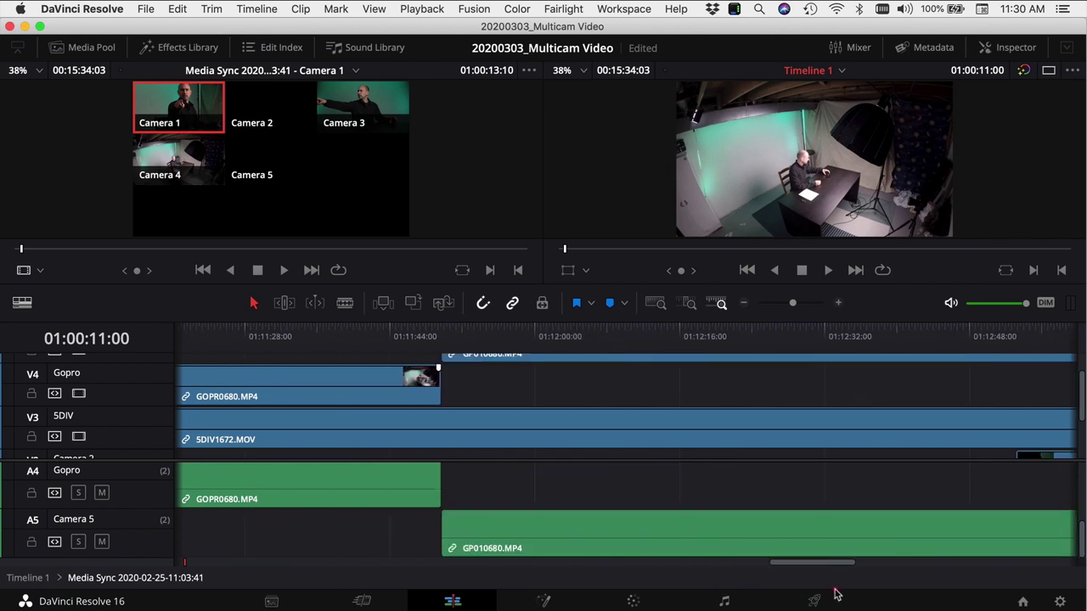
scroll(469, 384, "up", 1)
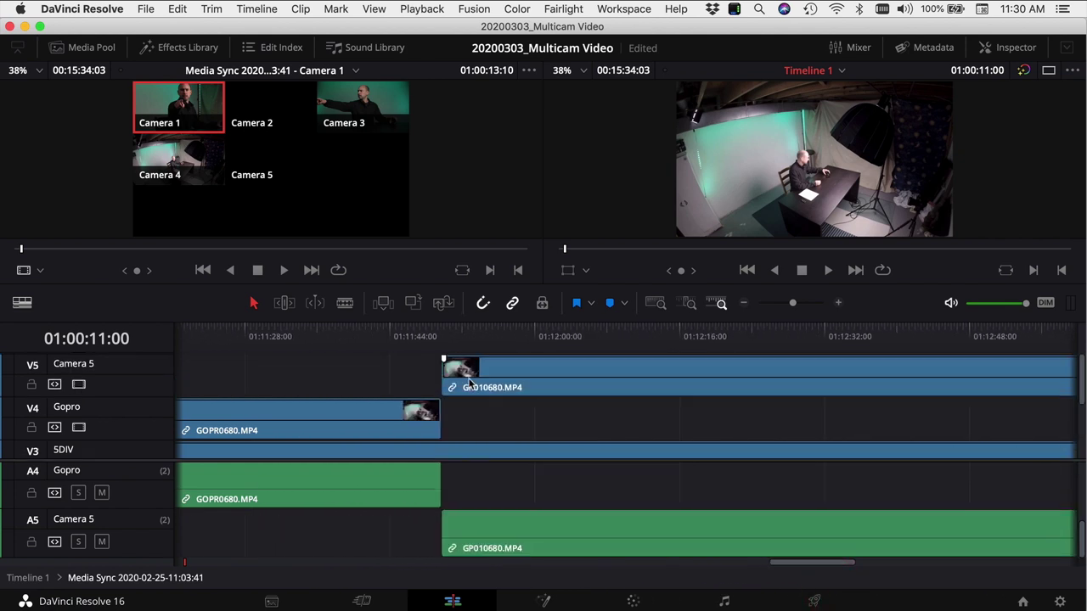
left_click(441, 337)
key("super+z")
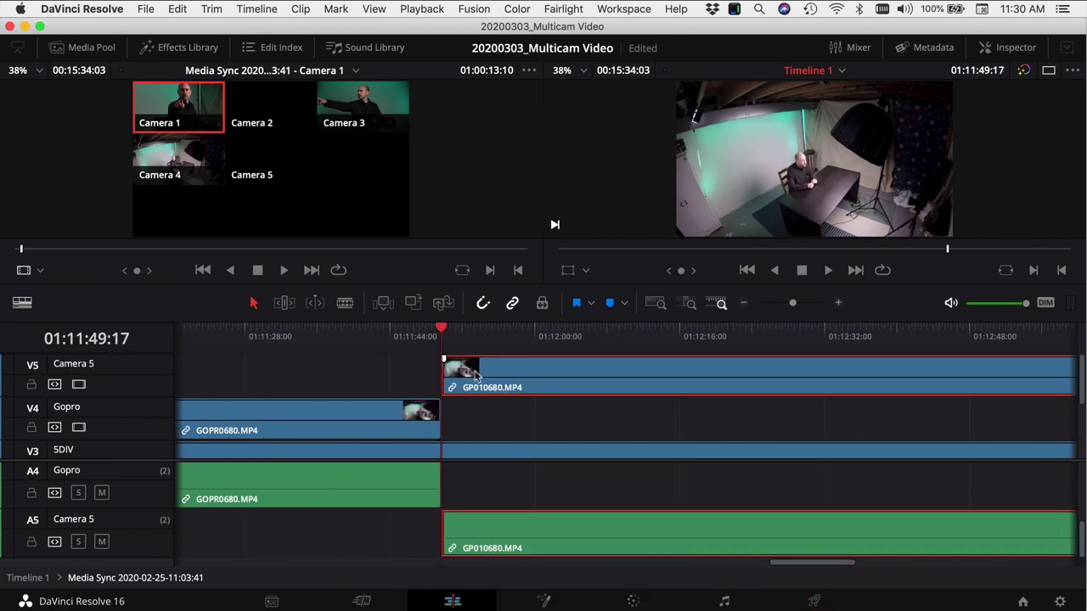
left_click_drag(473, 371, 510, 409)
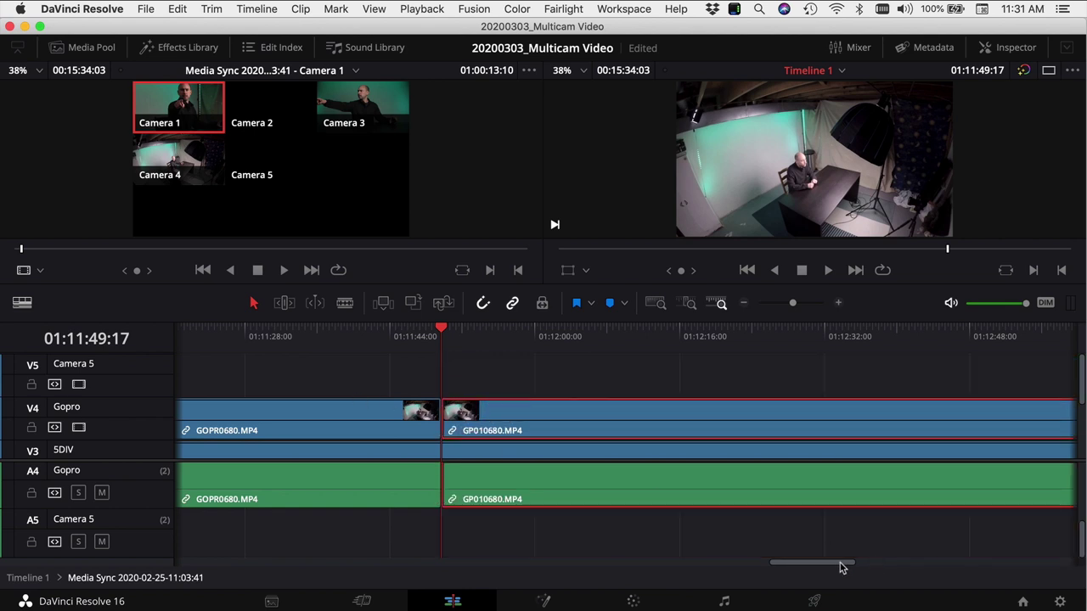
Move the MVI_9997.MOV clip from the Camera 2 track down to the 60D track, keeping its start at 01:12:53:04.
left_click_drag(842, 566, 974, 564)
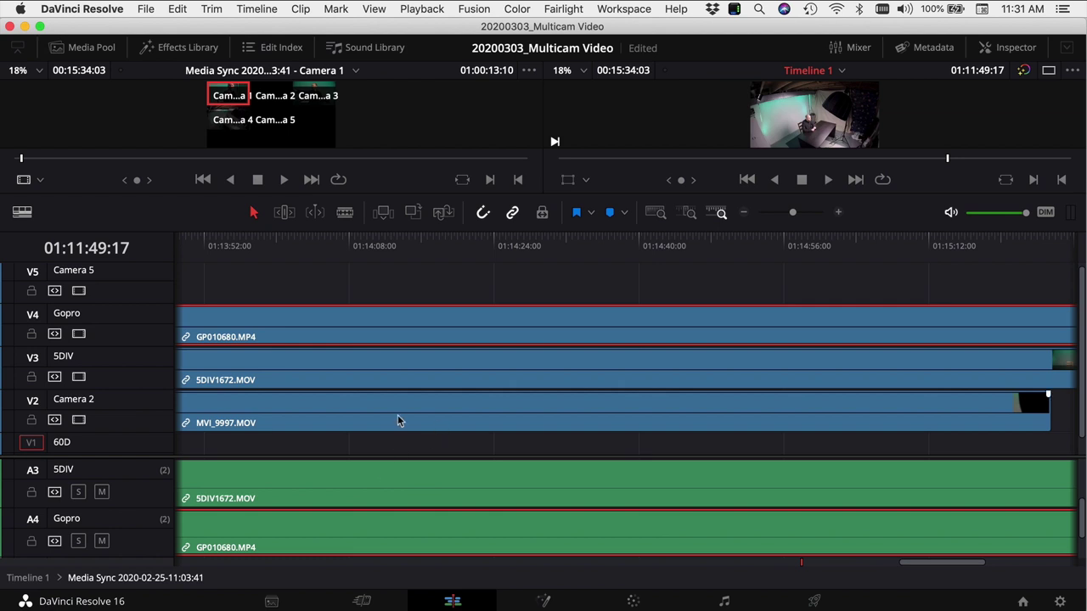
left_click(376, 408)
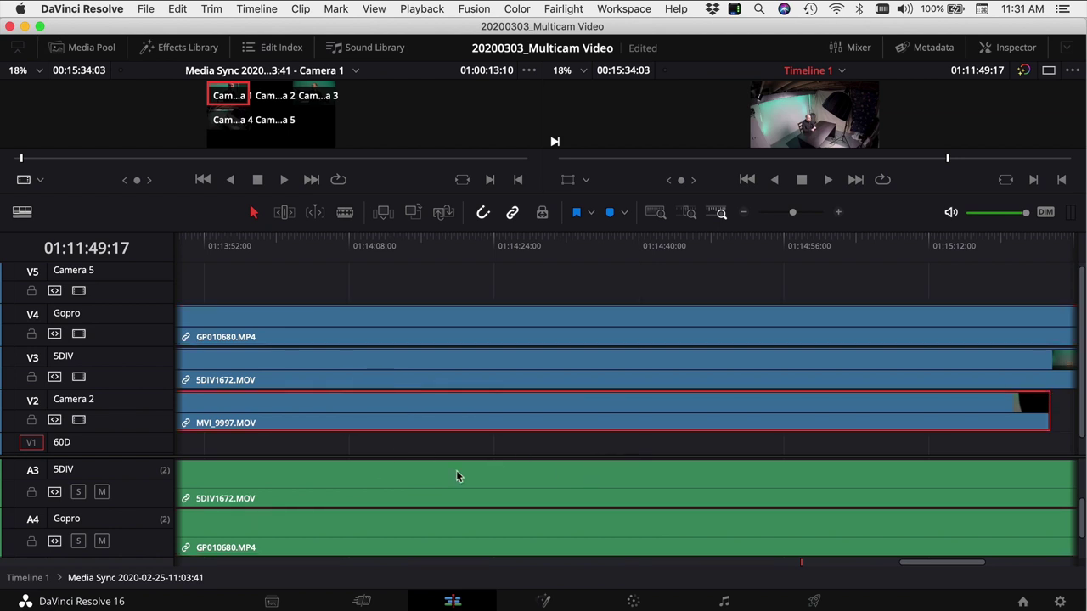
left_click_drag(948, 576, 836, 563)
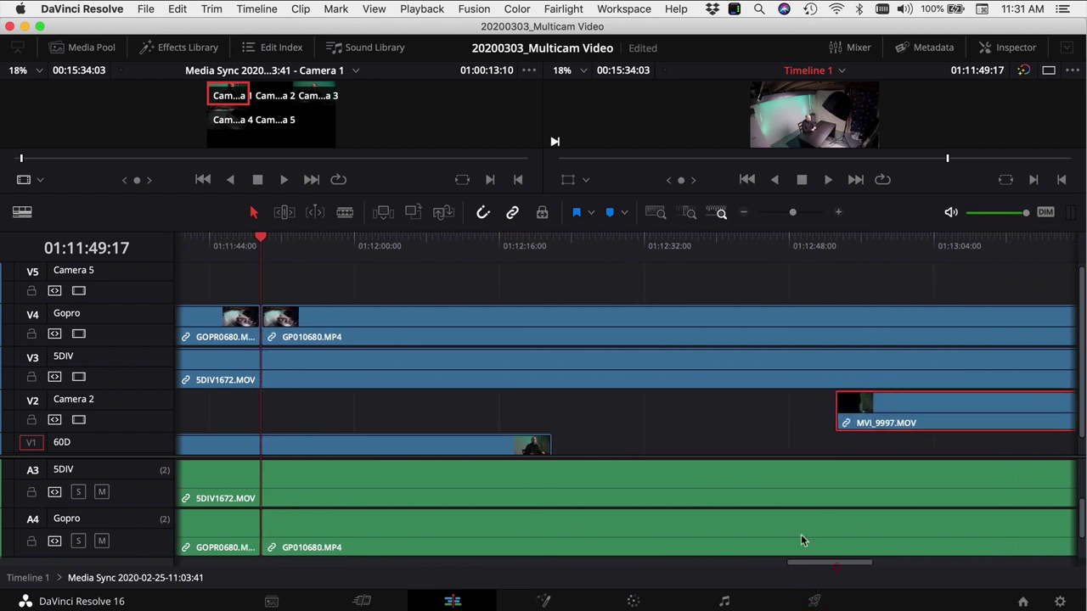
left_click(836, 244)
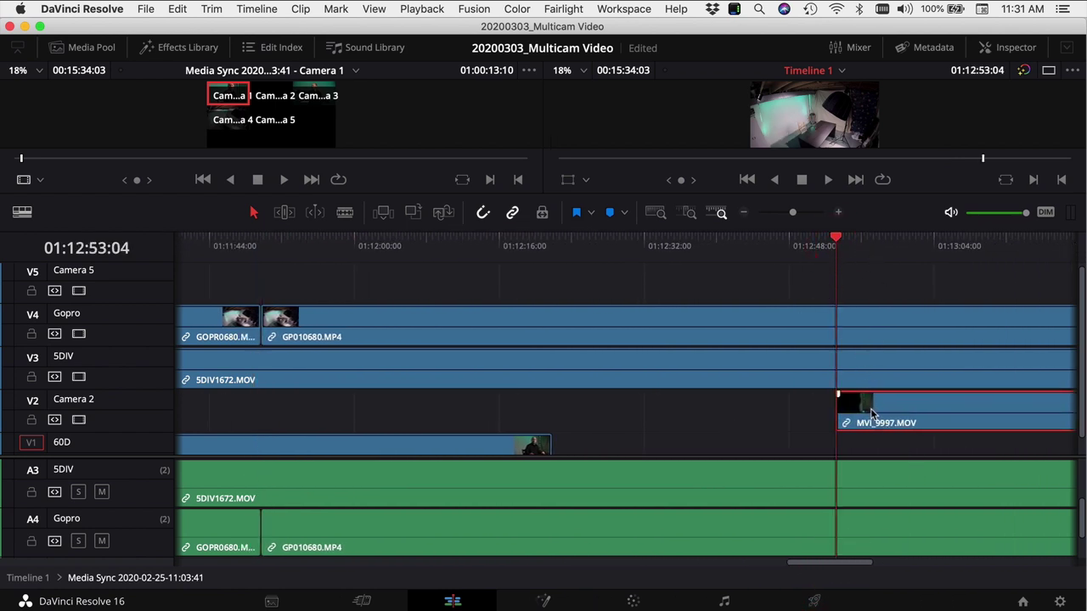
left_click_drag(866, 405, 853, 447)
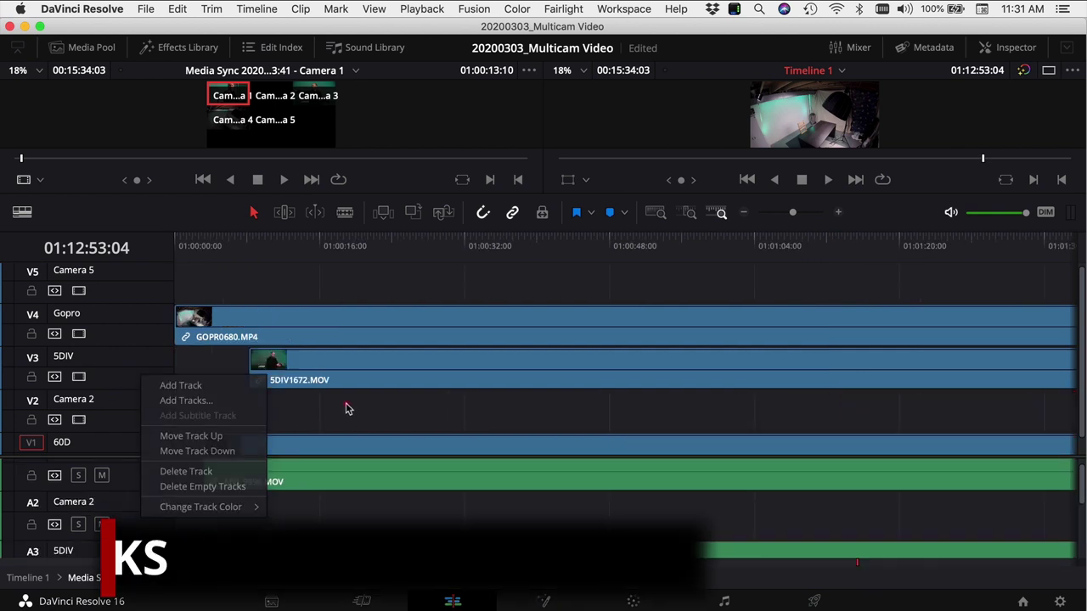
Delete the empty tracks from the multicam timeline.
left_click(346, 408)
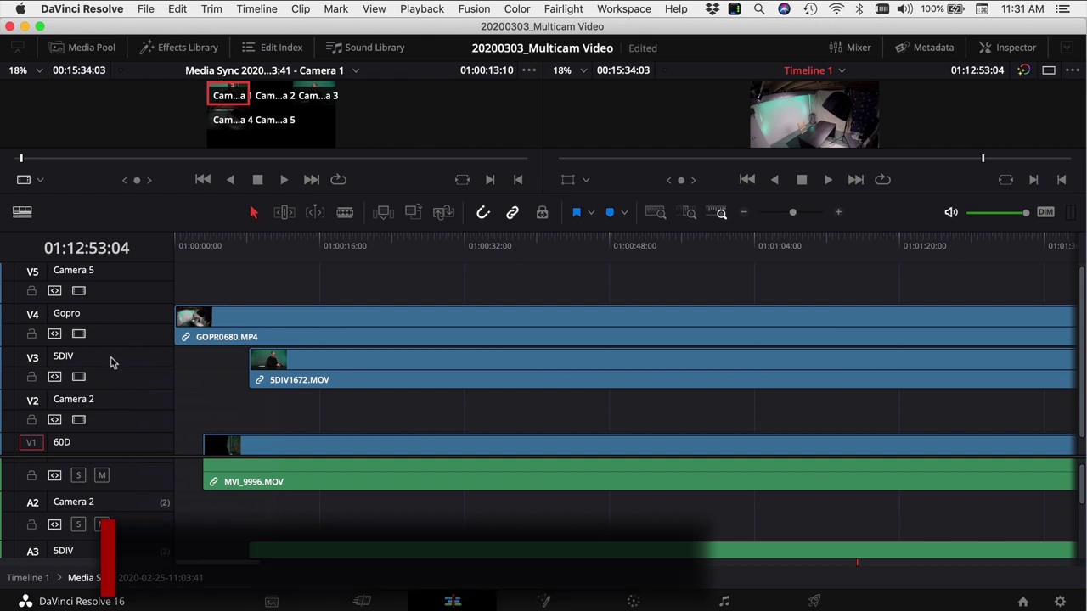
right_click(116, 363)
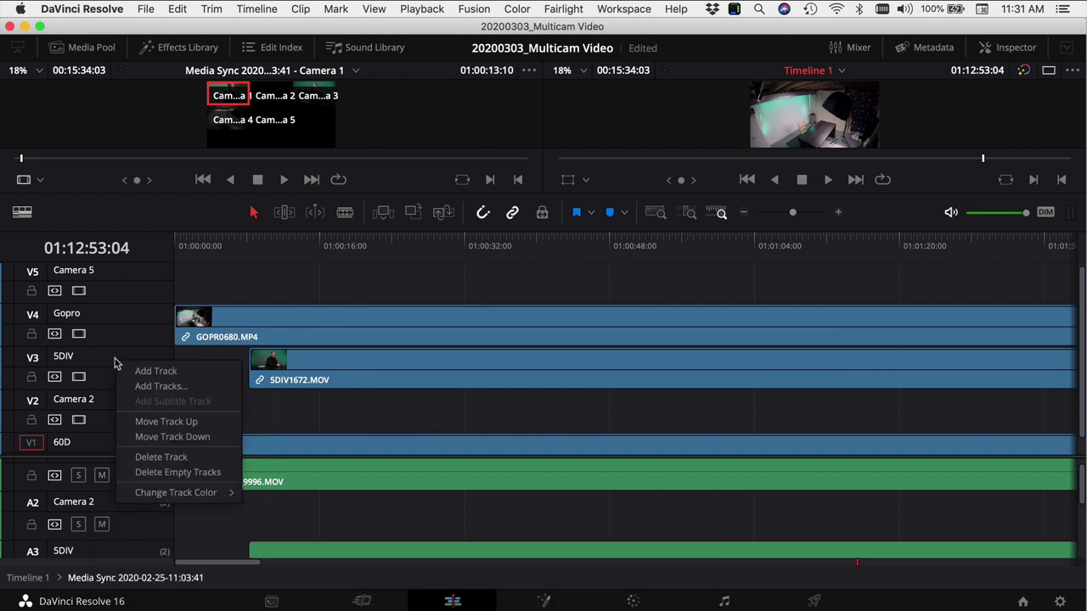
left_click(163, 473)
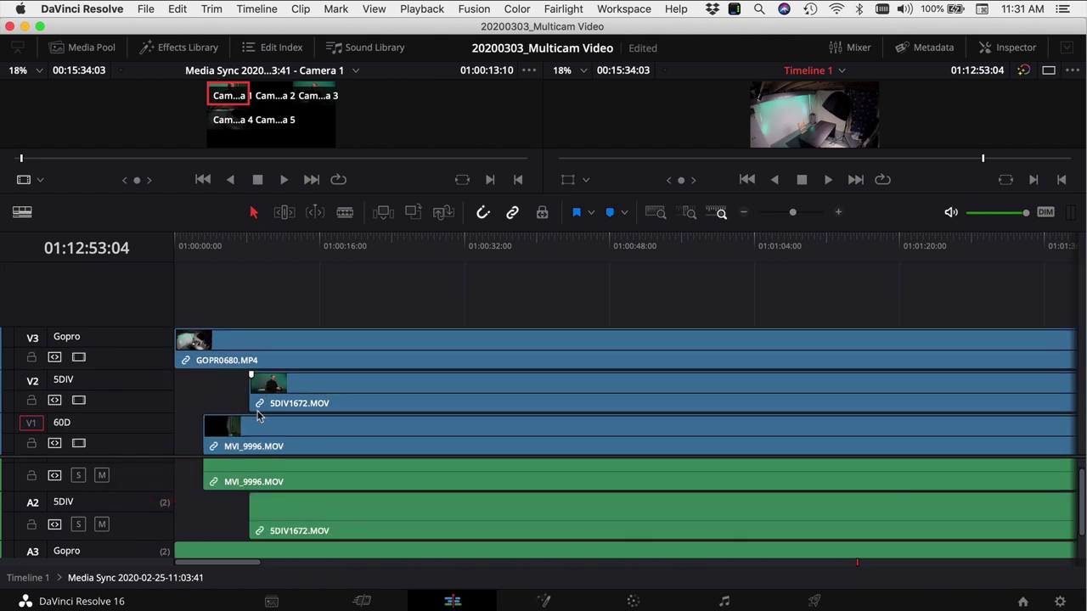
Save the project and turn on stacked timelines so that open timelines have tabs.
key("super+s")
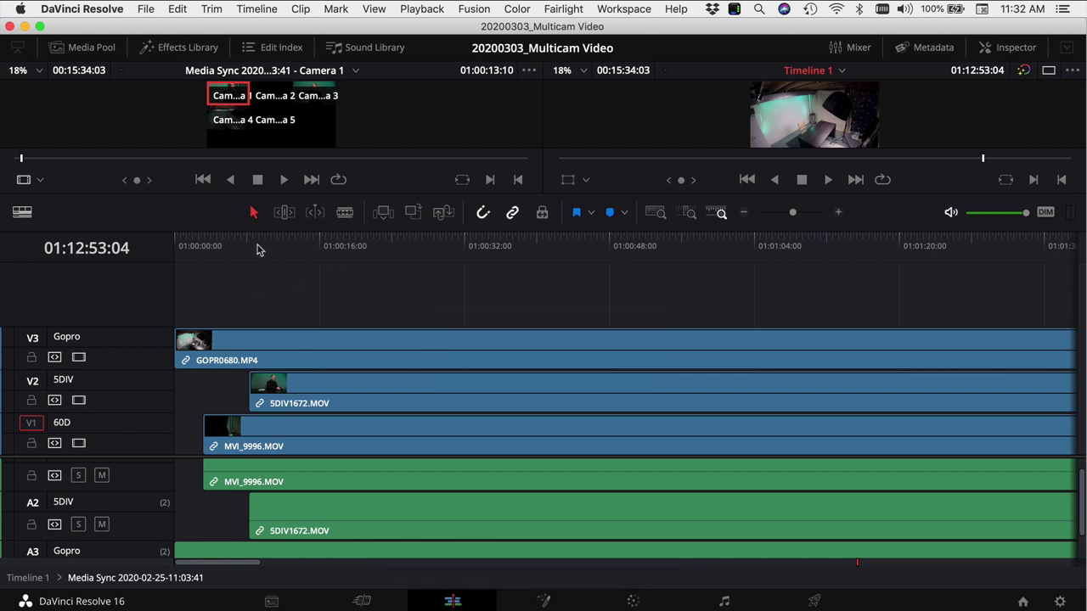
left_click(22, 211)
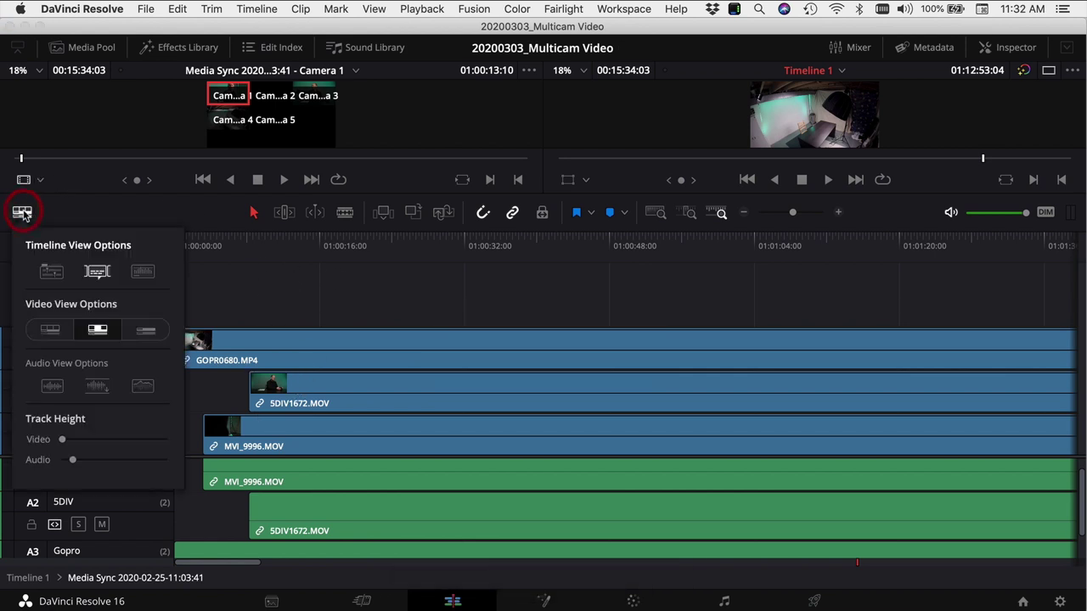
left_click(49, 274)
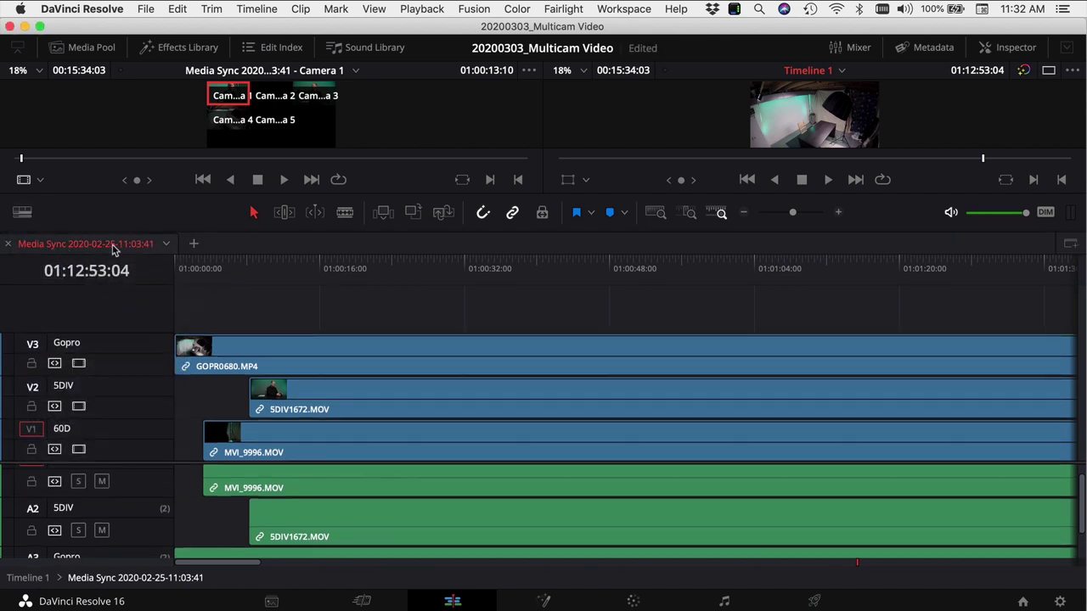
Switch to Timeline 1 and place the Media Sync multicam clip at its start on the Video 1 track.
left_click(167, 245)
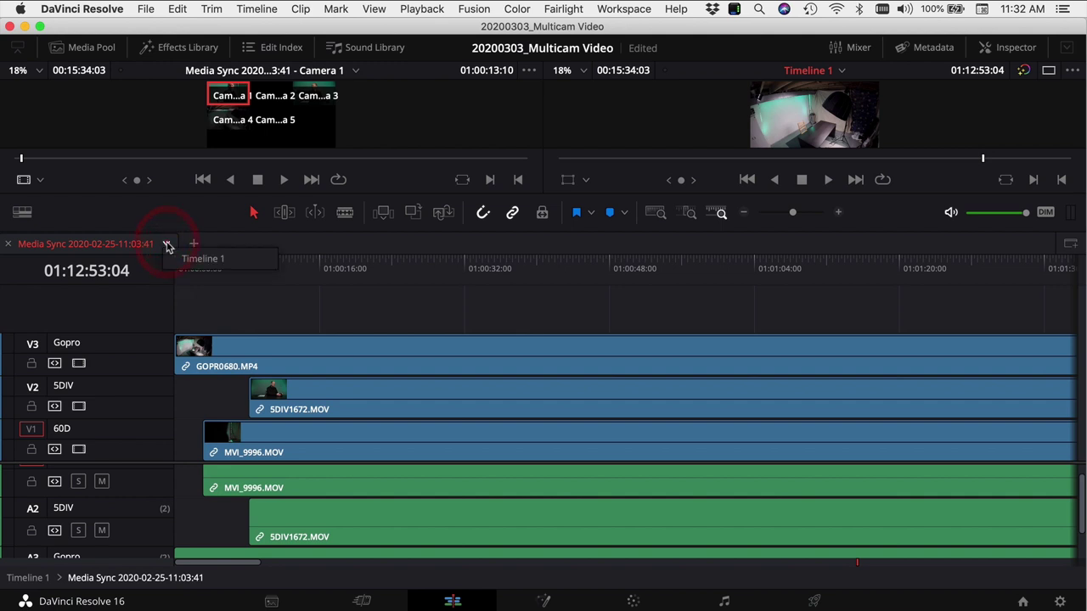
left_click(204, 261)
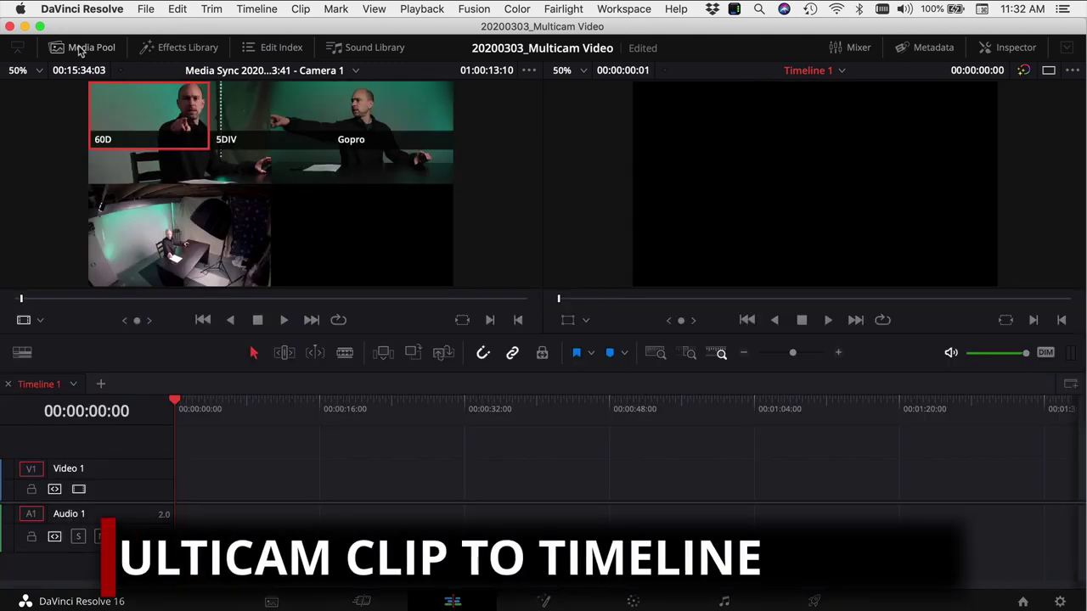
left_click(81, 48)
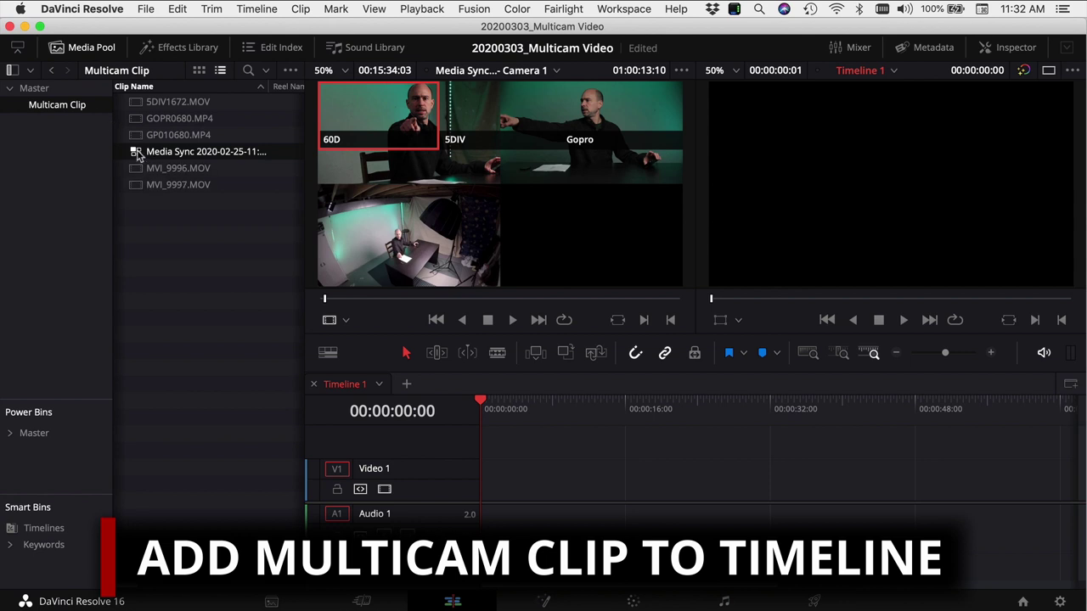
left_click_drag(138, 156, 487, 495)
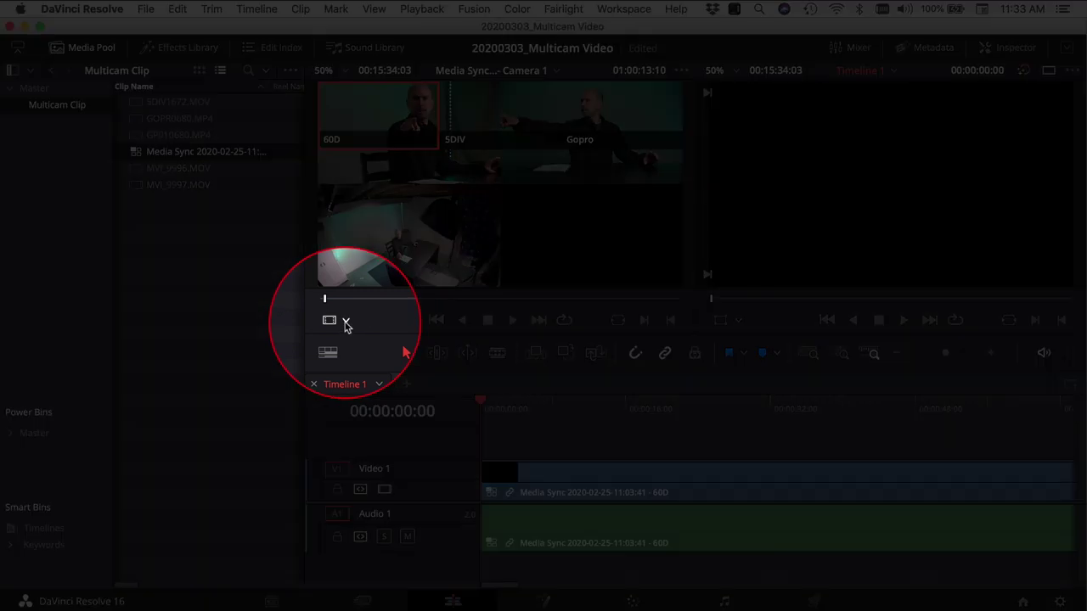
Set the source viewer to Multicam mode and hide the media pool.
left_click(345, 322)
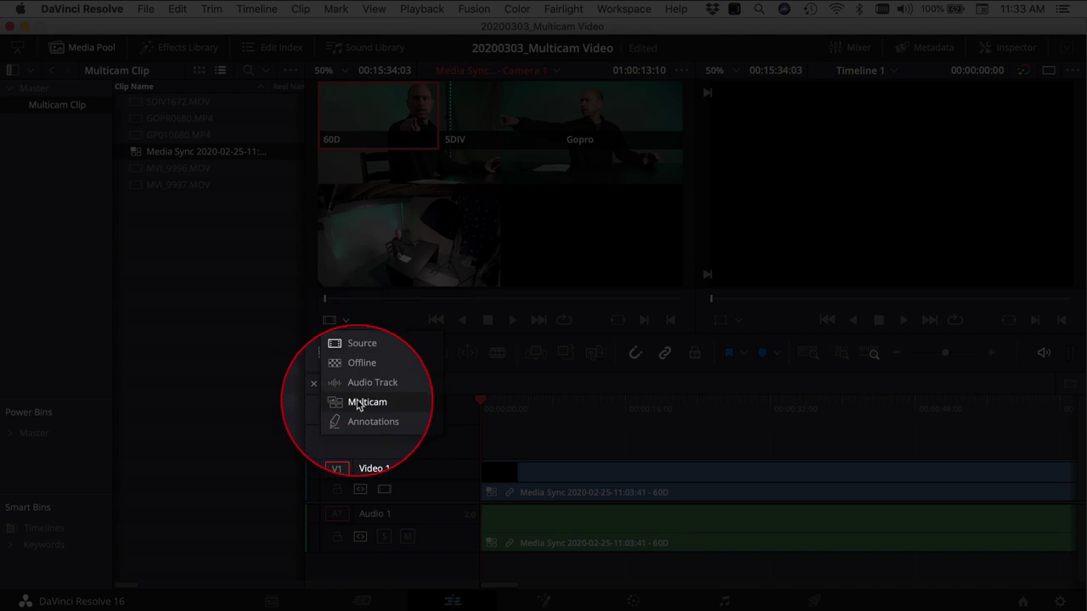
left_click(359, 404)
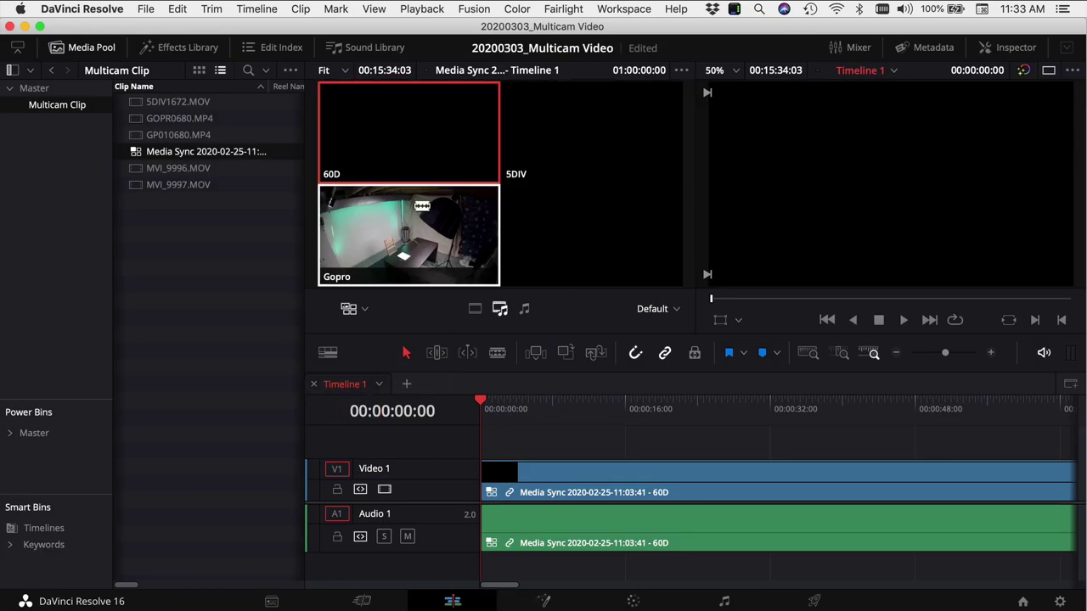
left_click(93, 48)
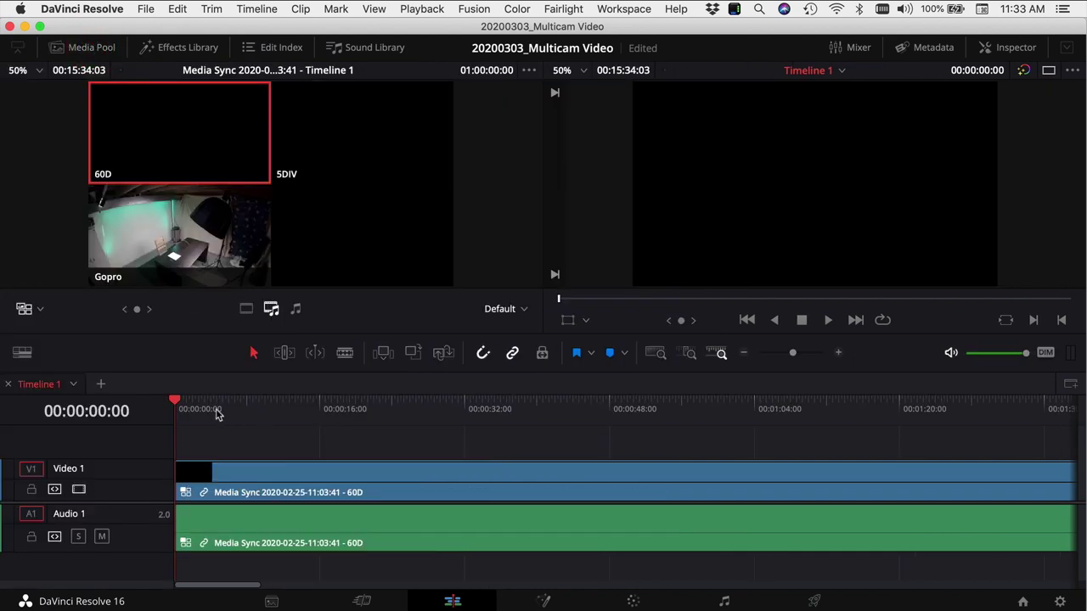
Switch the video angle of the multicam clip on Video 1 to 5DIV, with the playhead at 00:00:16:02.
left_click(320, 419)
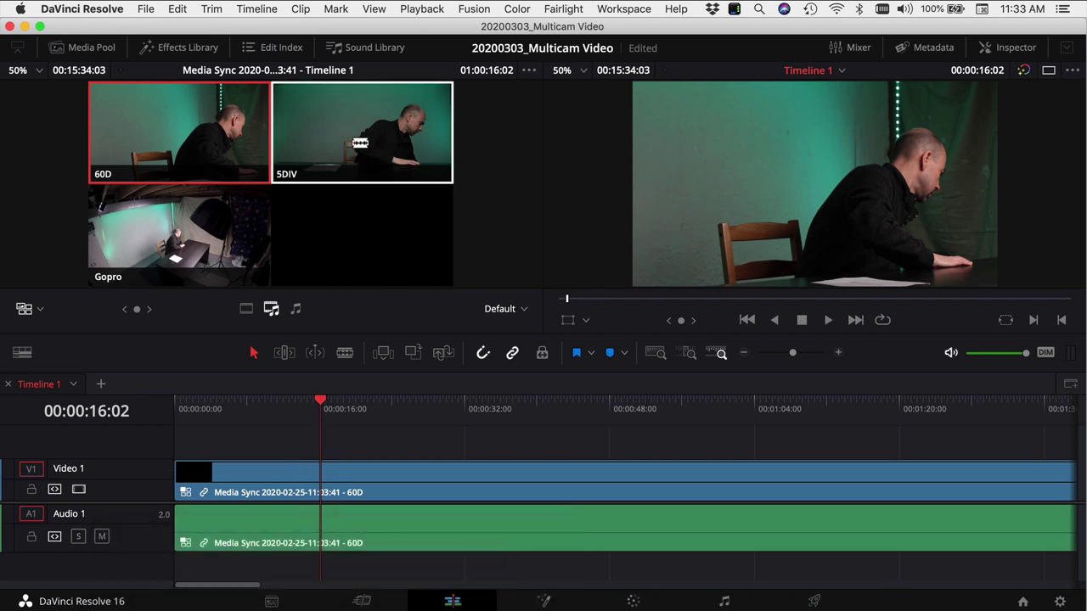
left_click(360, 473)
right_click(358, 474)
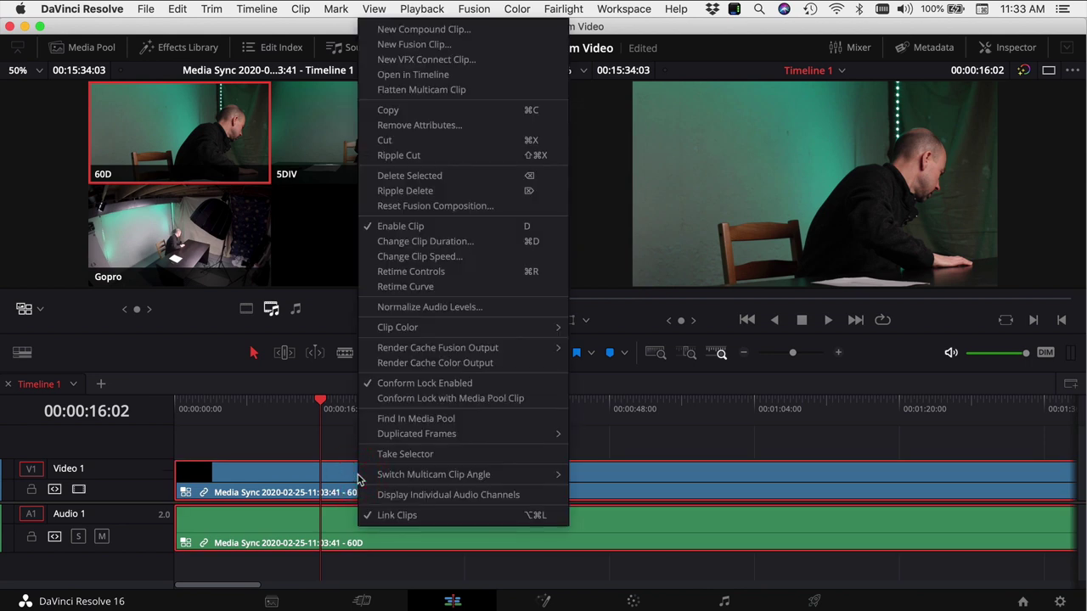
mouse_move(376, 478)
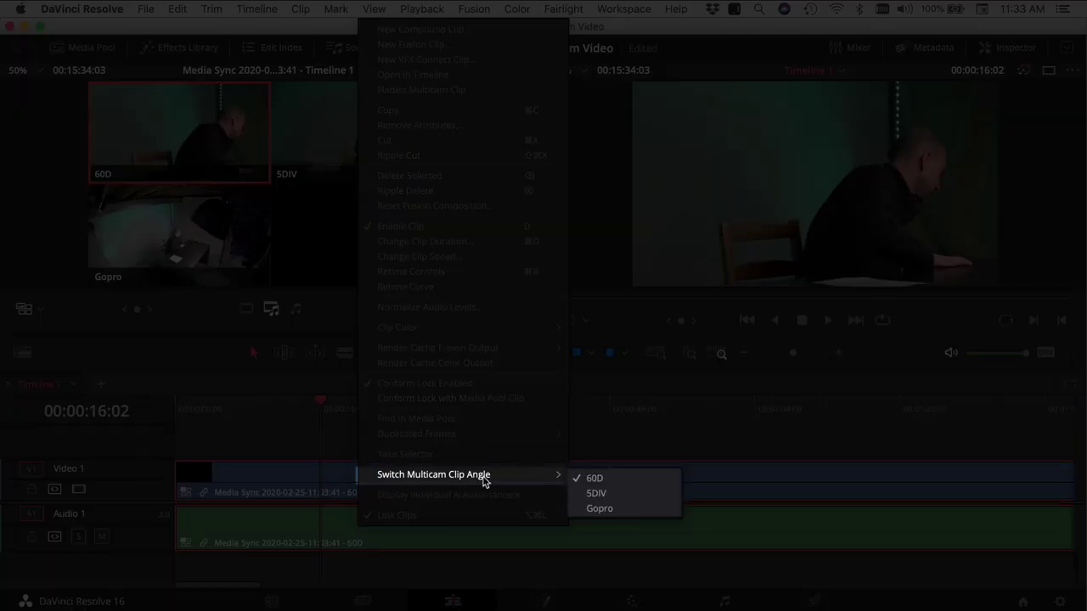
left_click(610, 496)
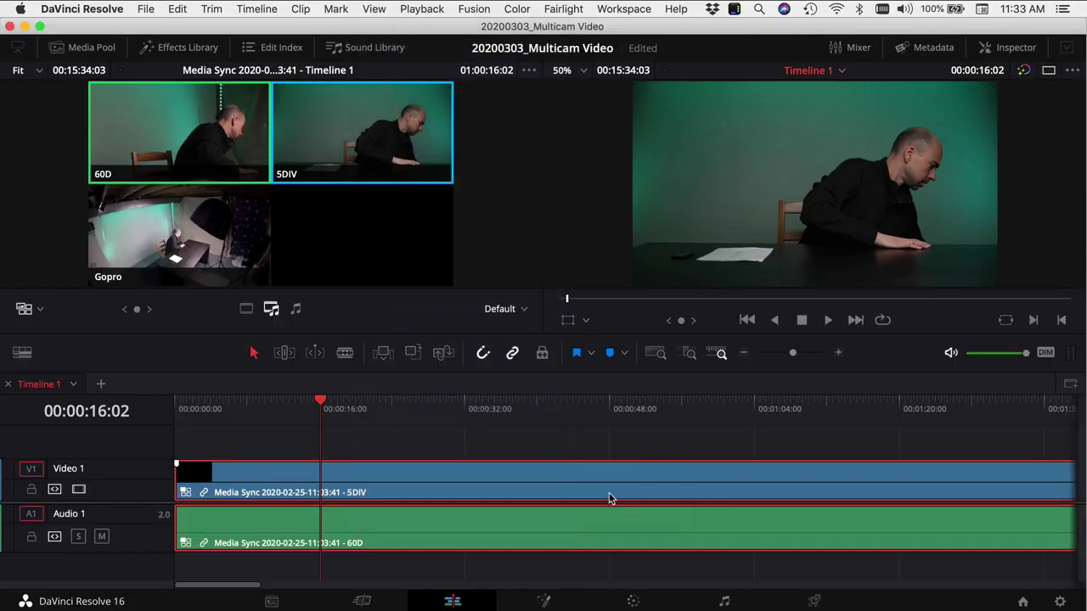
Switch the audio angle of the multicam clip on Audio 1 to 5DIV.
right_click(366, 529)
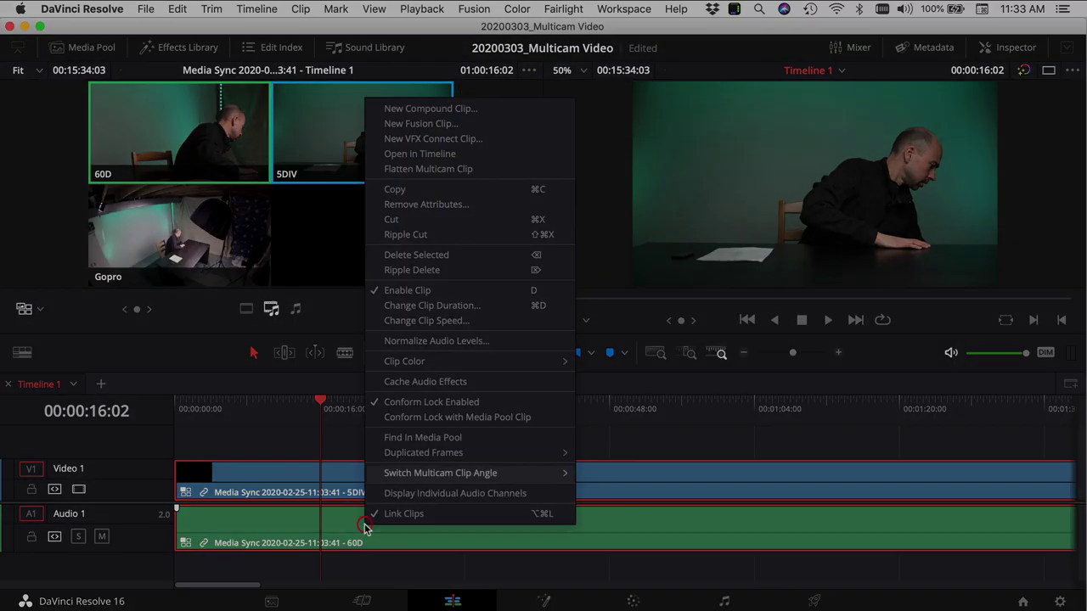
mouse_move(447, 479)
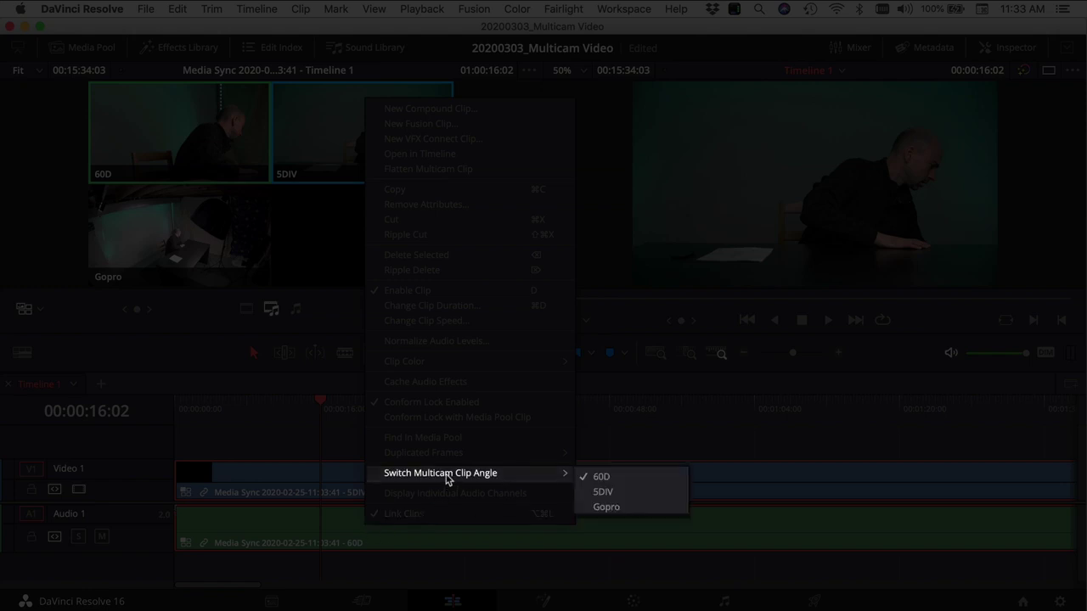
left_click(617, 494)
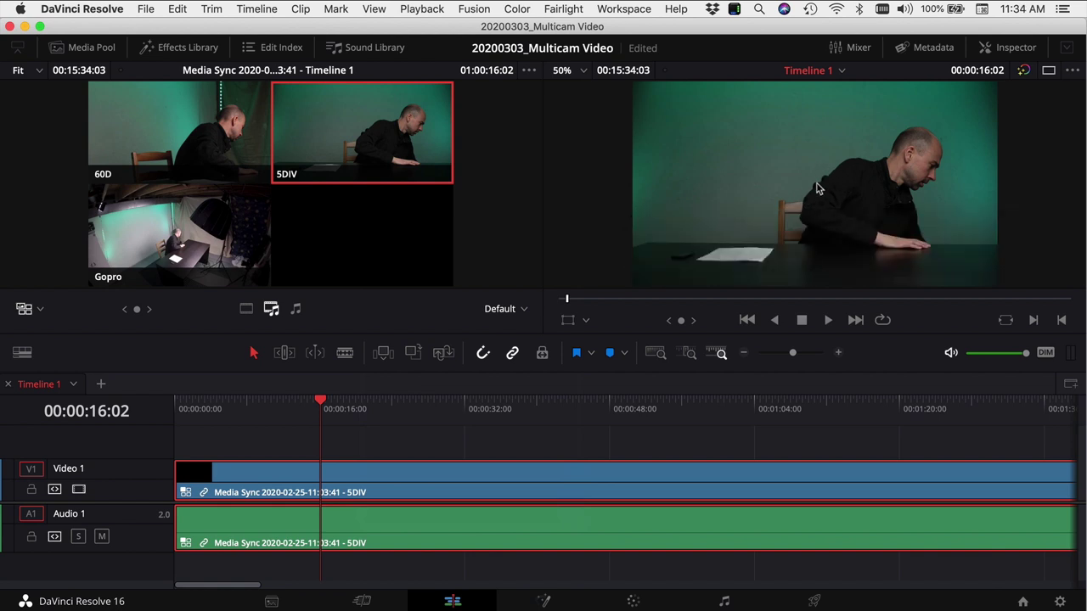
Preview the 5DIV angle in Timeline 1 and limit multicam switching to video only.
key("space")
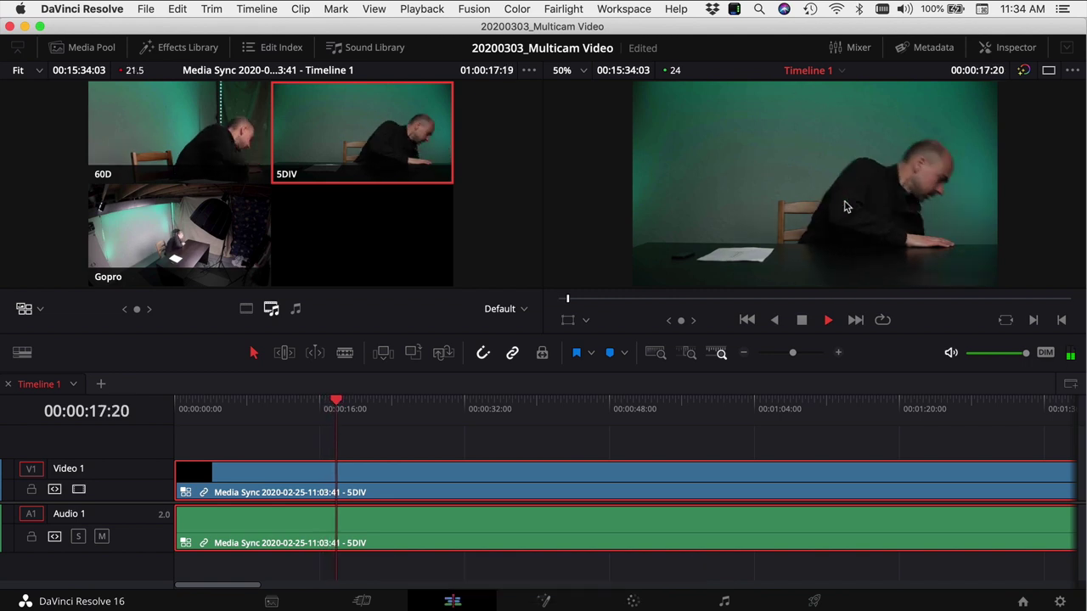
key("space")
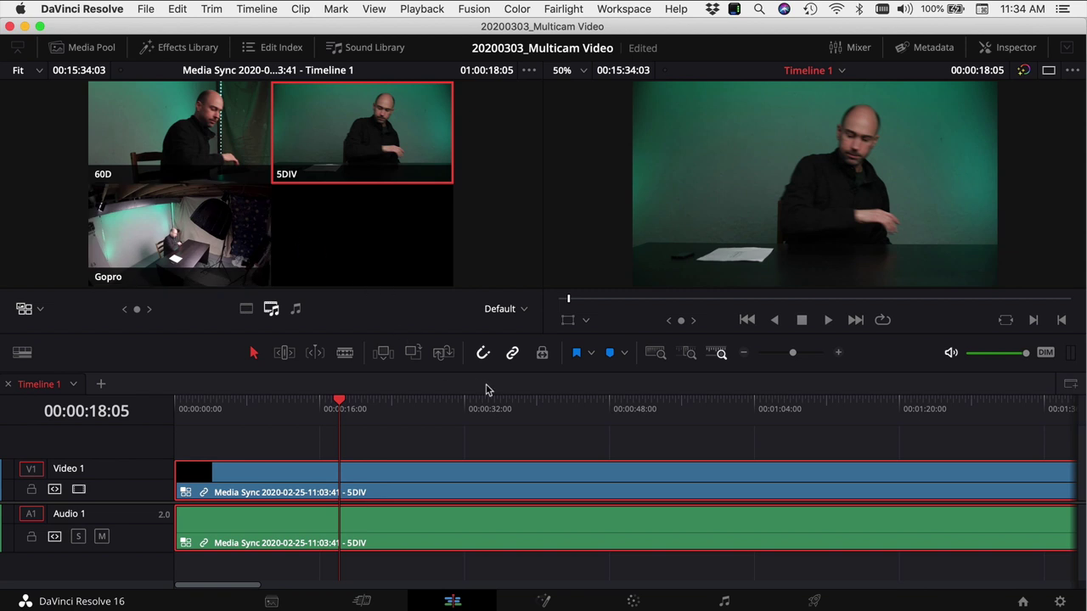
left_click_drag(528, 408, 796, 425)
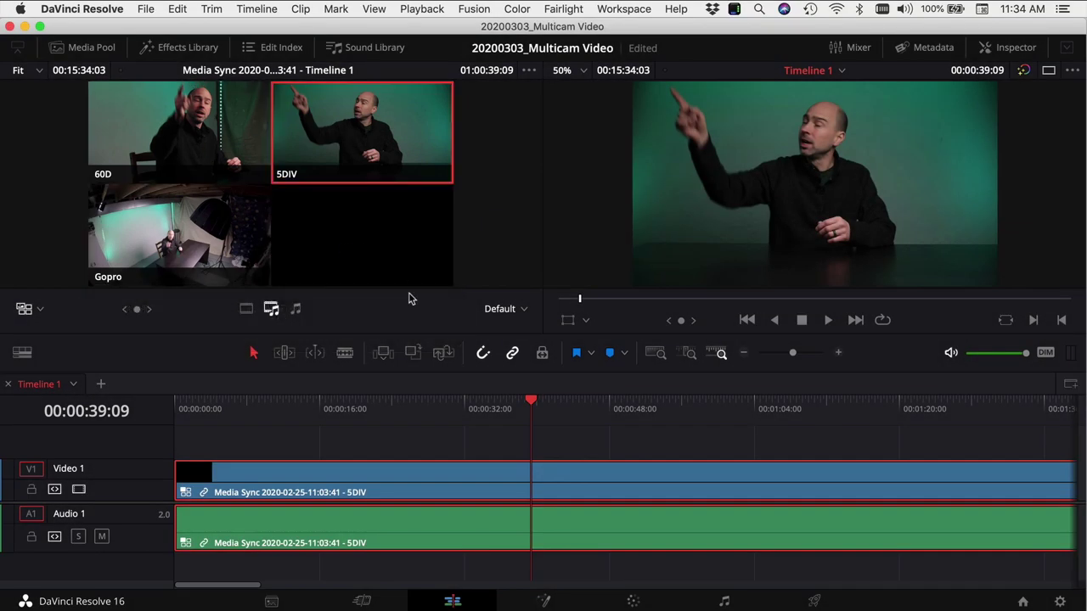
left_click(494, 405)
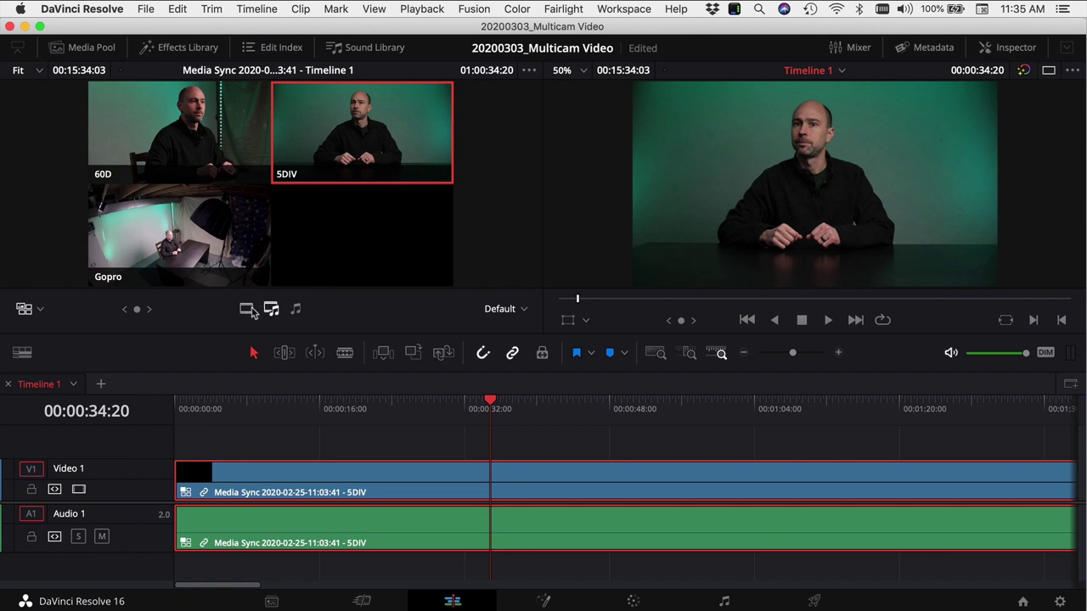
left_click(248, 311)
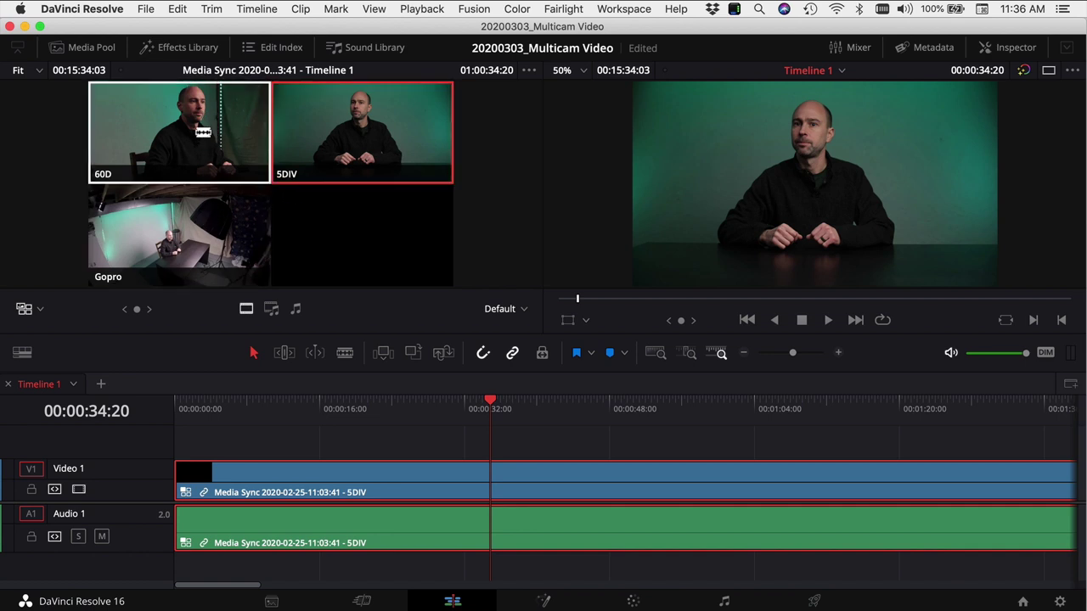
Play from 00:00:28:08 and cut live in the multicam viewer to 60D, Gopro, and back to 5DIV.
left_click(430, 409)
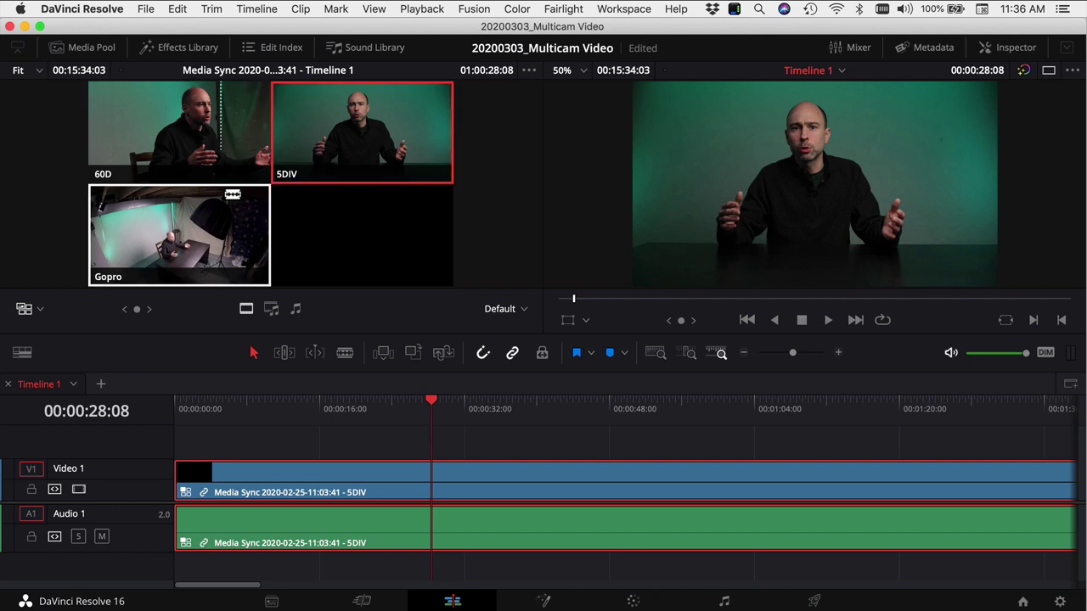
key("space")
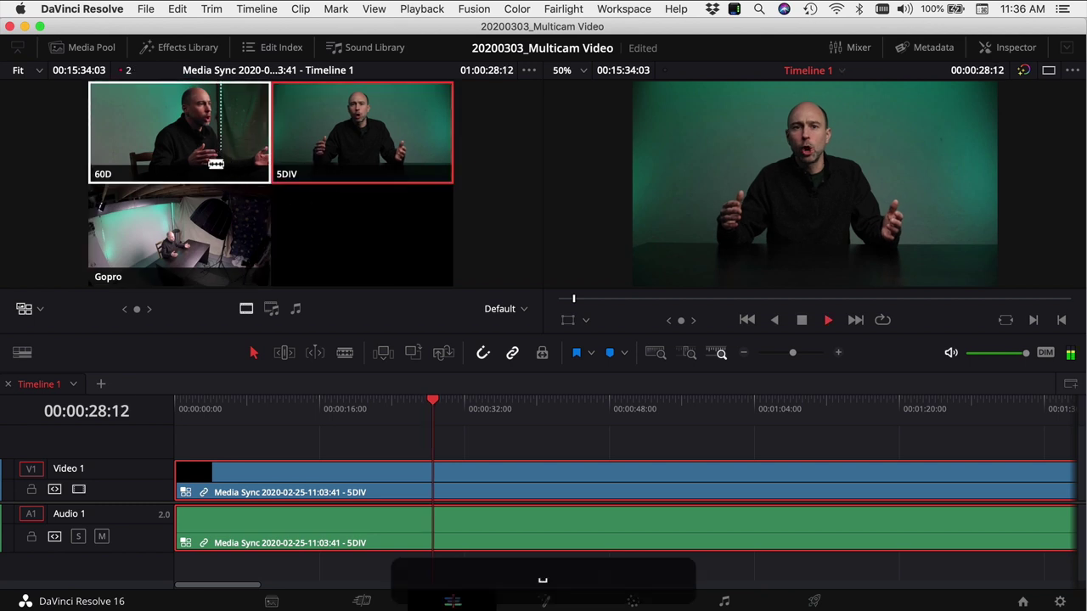
left_click(222, 146)
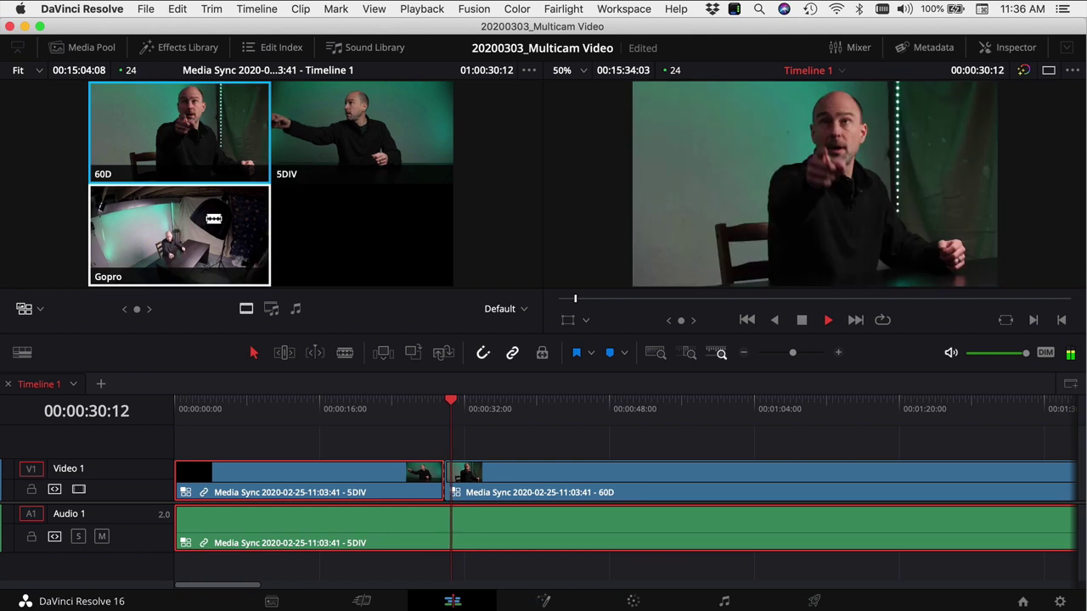
left_click(195, 238)
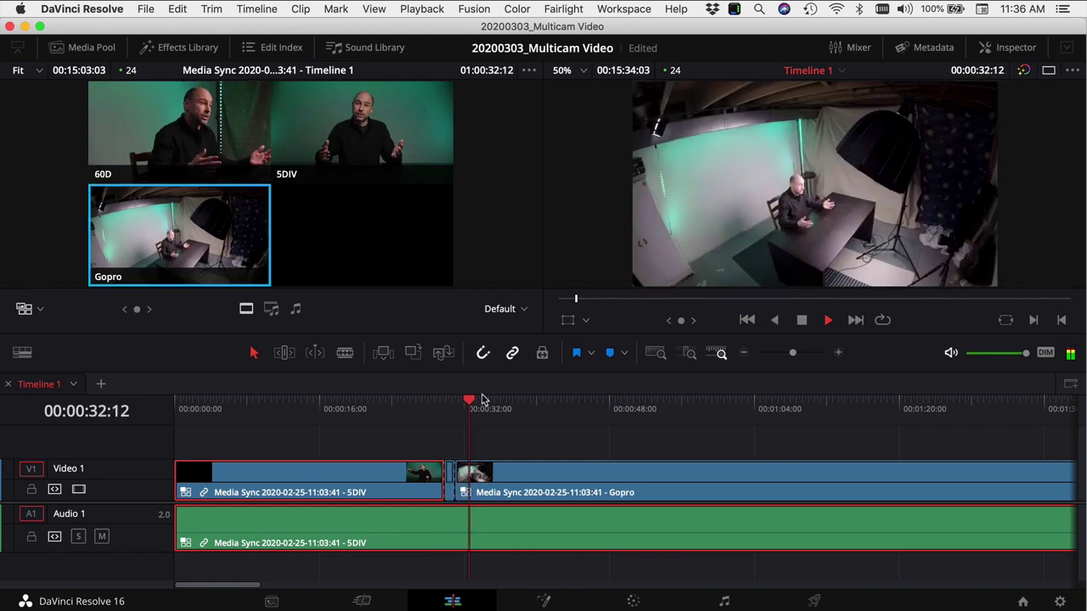
left_click(300, 97)
key("space")
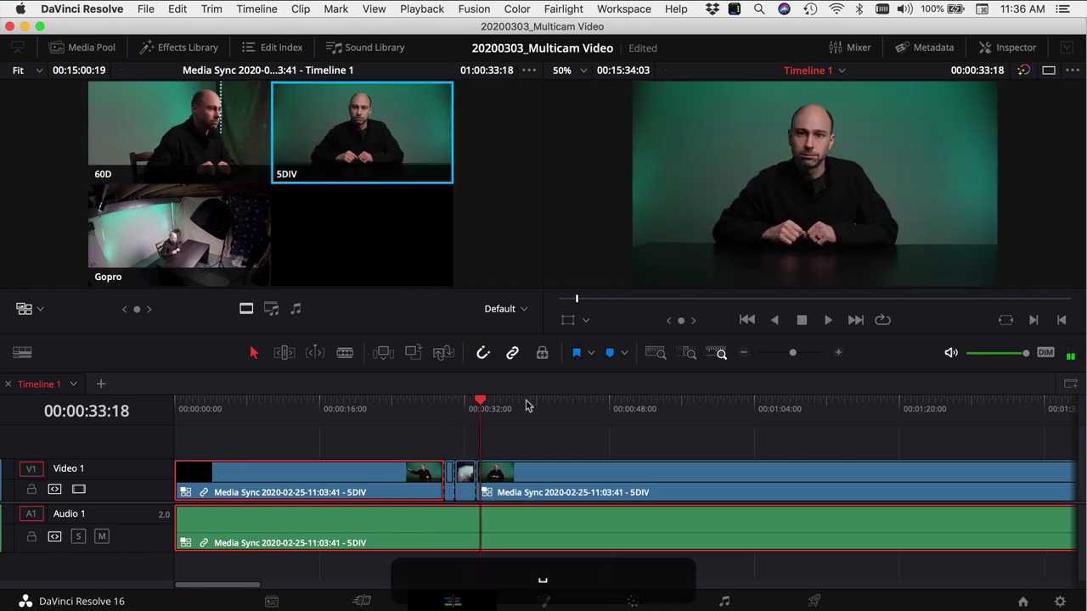
left_click(430, 411)
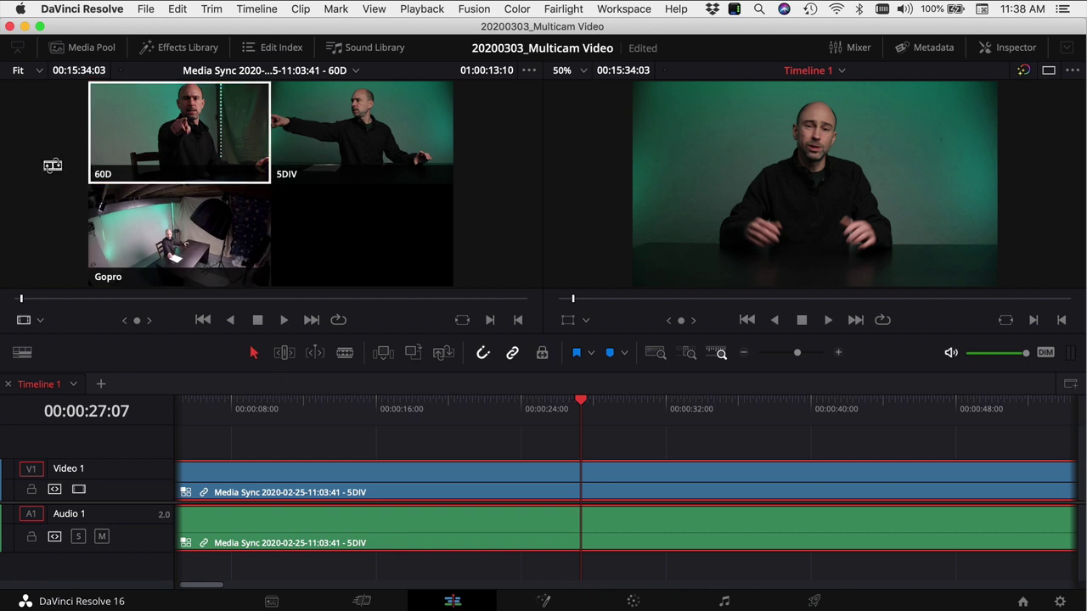
scroll(53, 166, "up", 1)
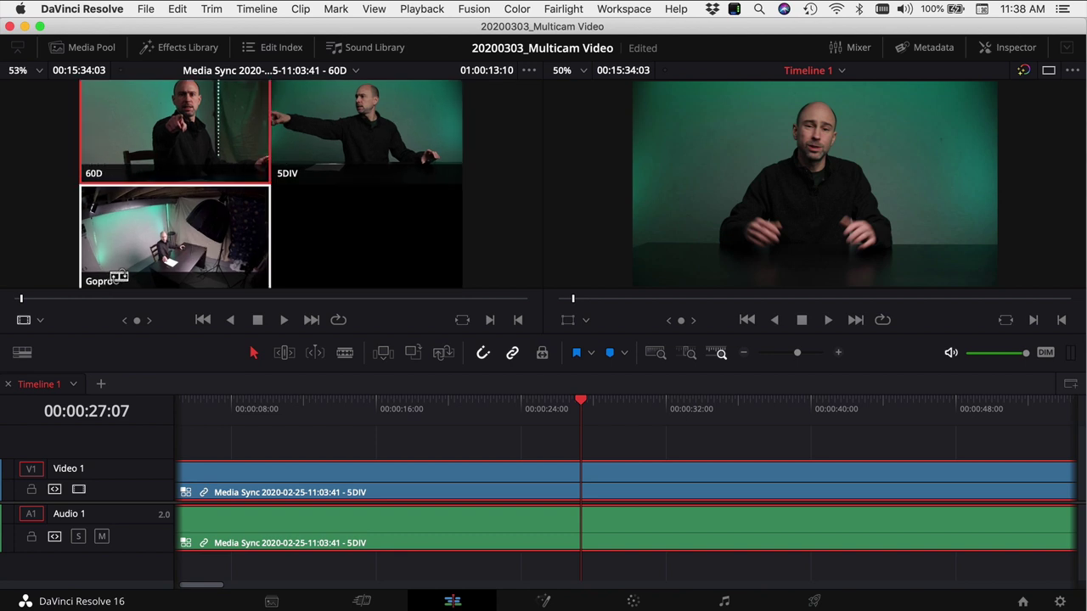
scroll(170, 183, "down", 1)
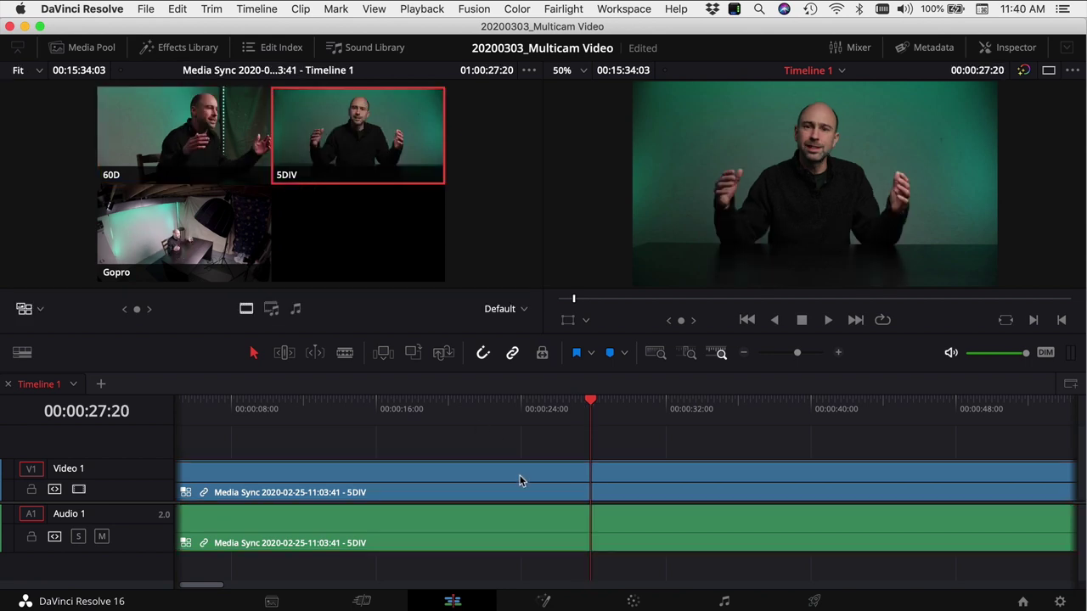
Play on from 00:00:27:20 and cut the video live to angle 1 (60D), angle 3 (Gopro), and angle 2 (5DIV).
left_click(519, 475)
key("space")
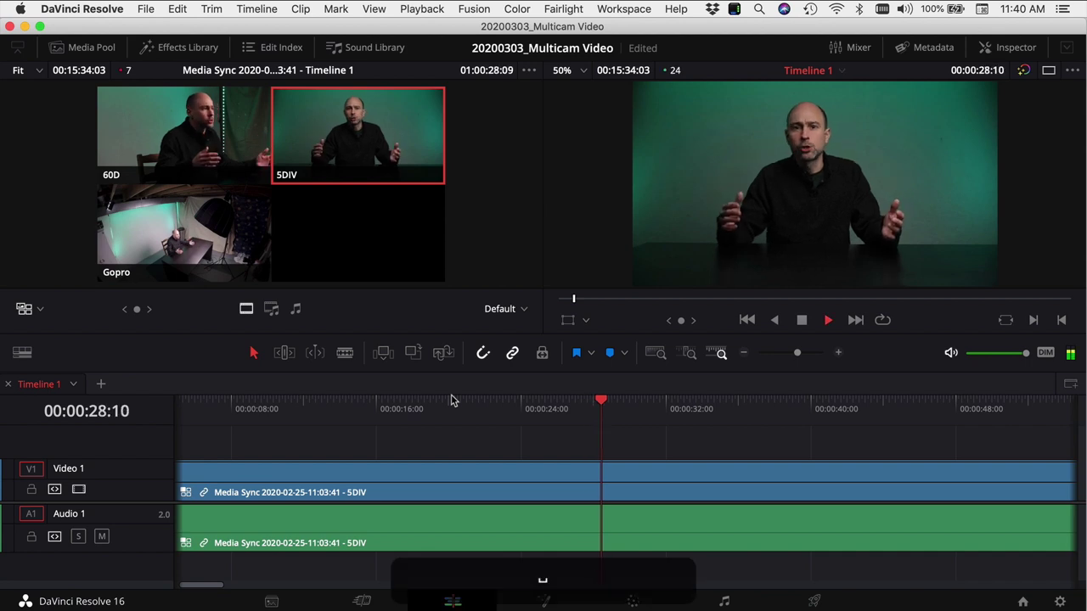
key("1")
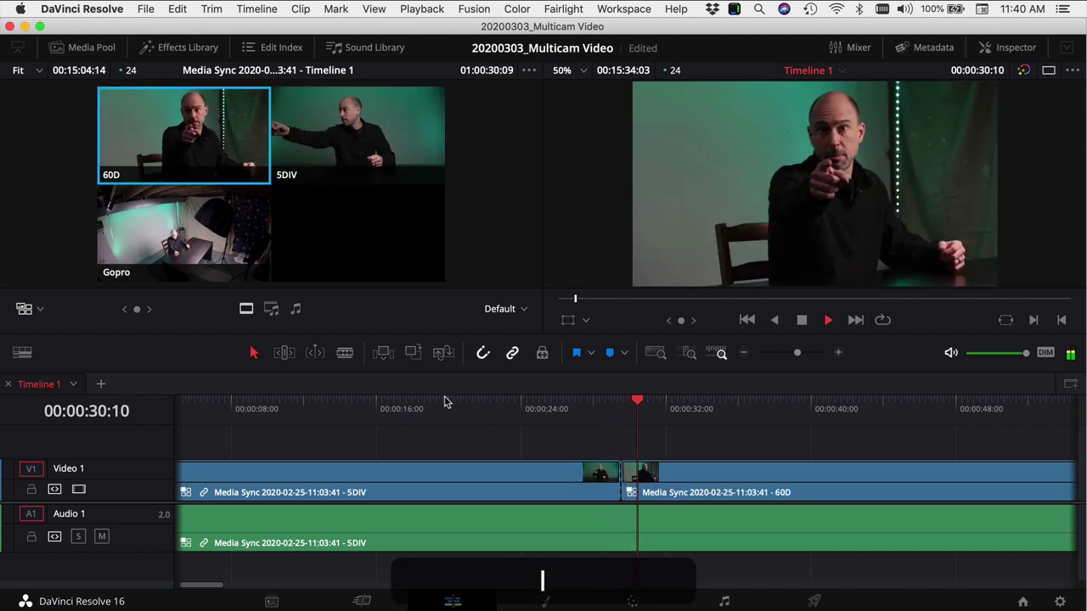
key("3")
key("2")
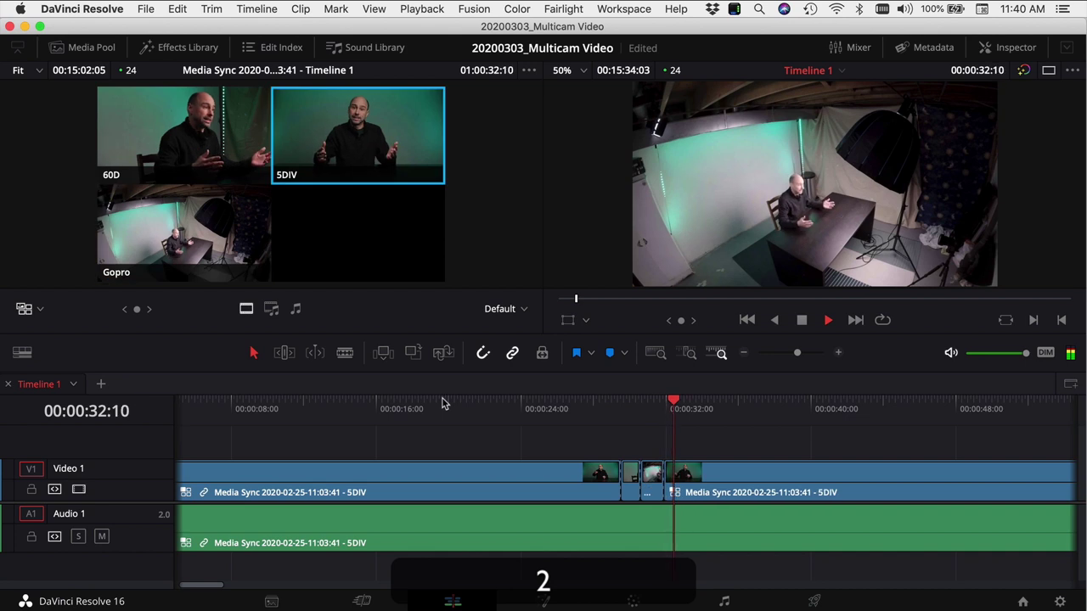
key("space")
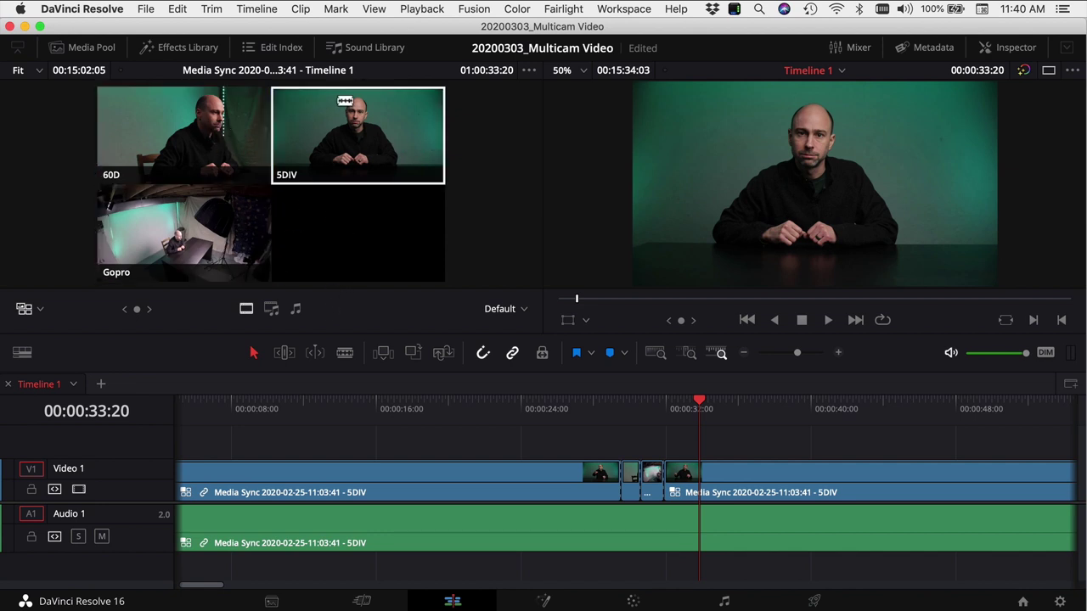
Play the timeline back from 00:00:28:10 through the new angle cuts to review them.
left_click(620, 406)
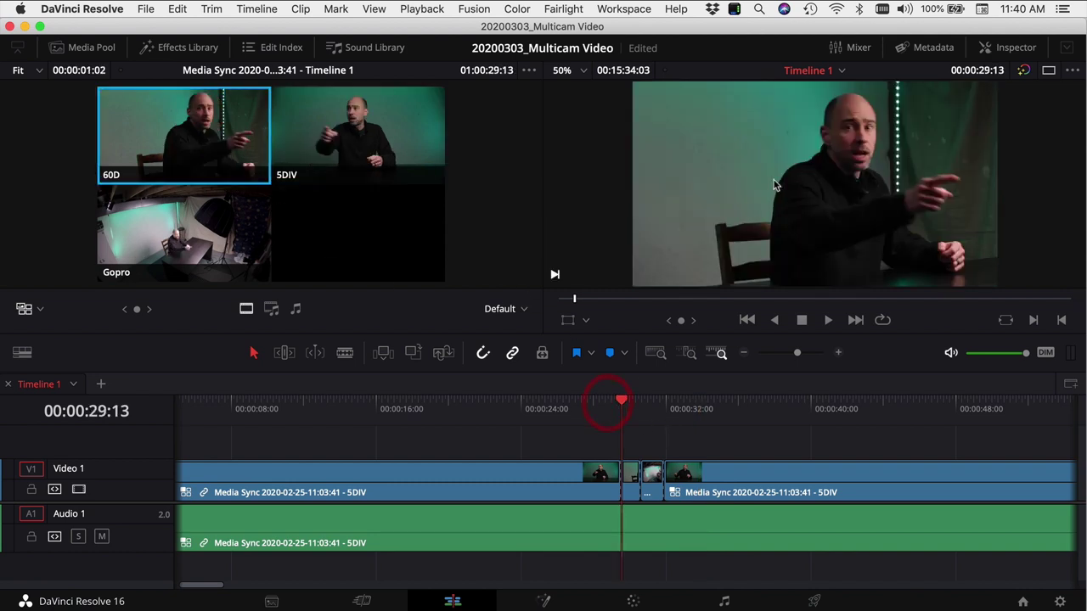
left_click(600, 404)
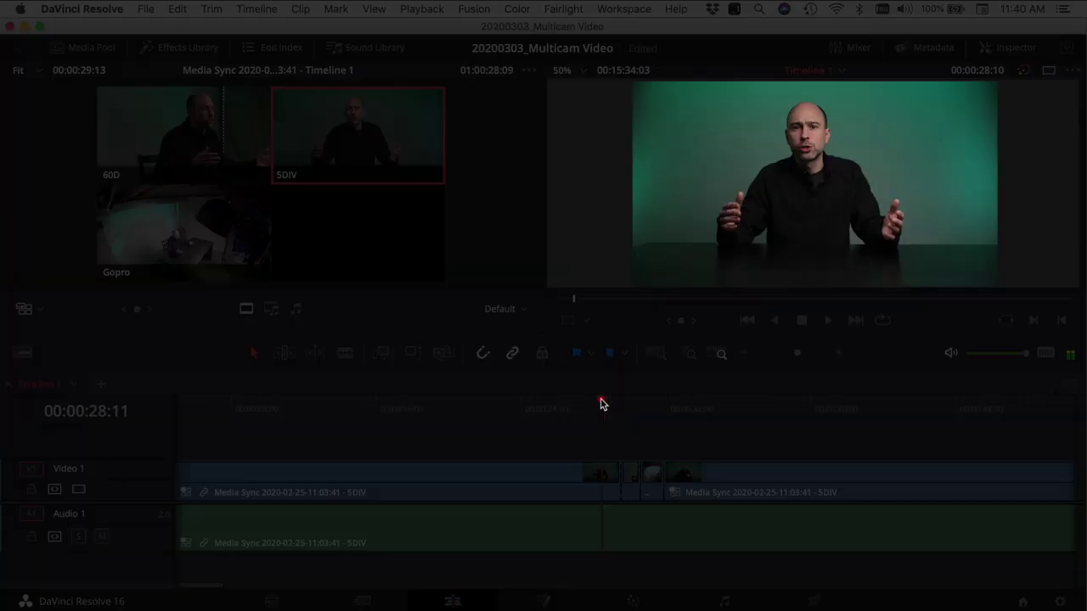
left_click(600, 404)
key("space")
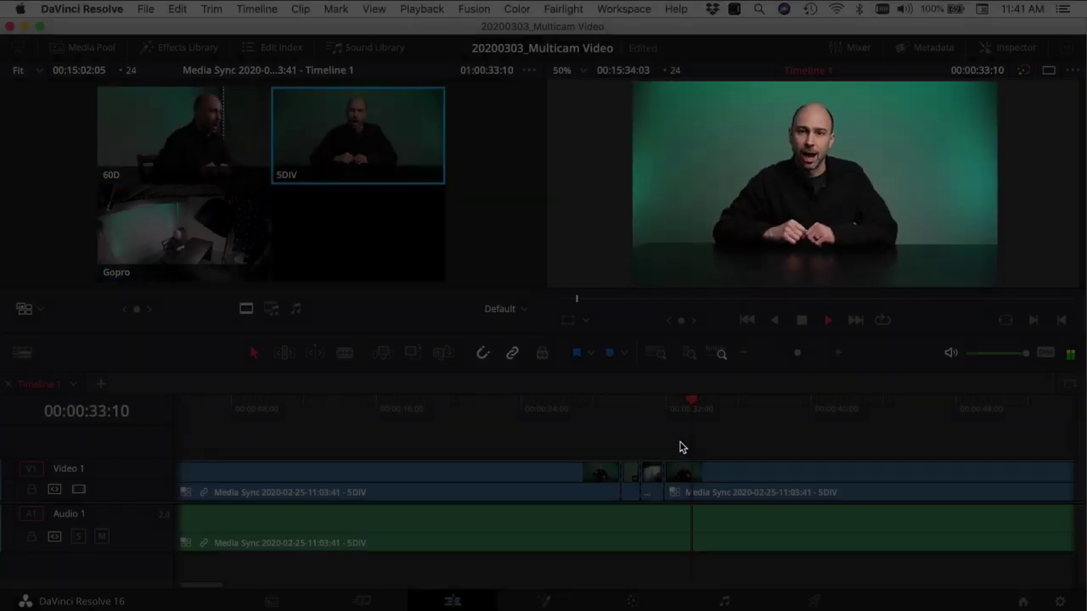
key("space")
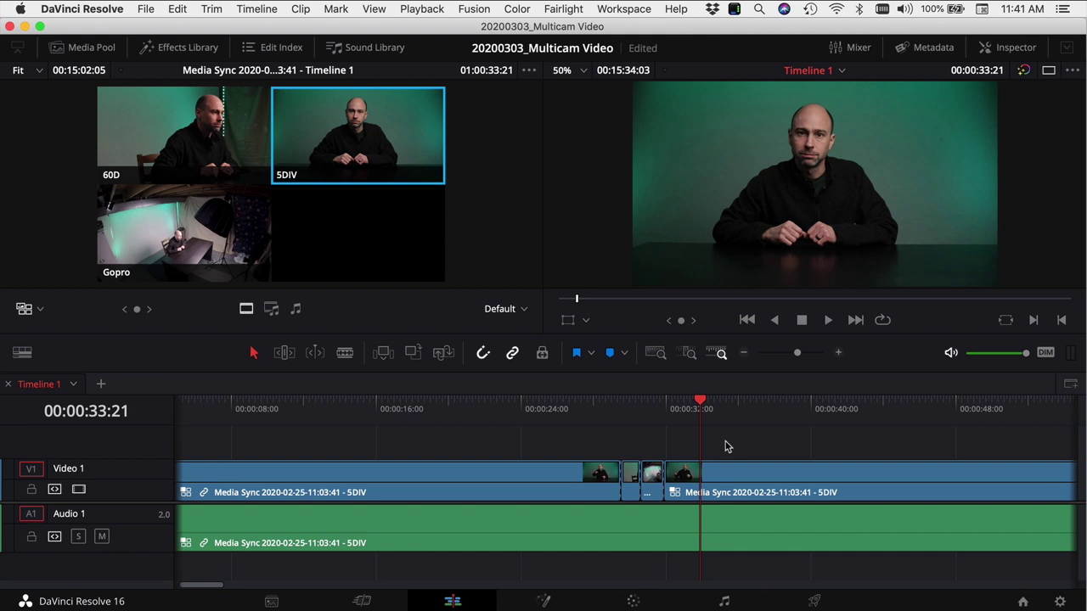
Switch the short 60D segment on Video 1 to the Gopro angle and play back across it.
left_click(600, 406)
left_click(630, 480)
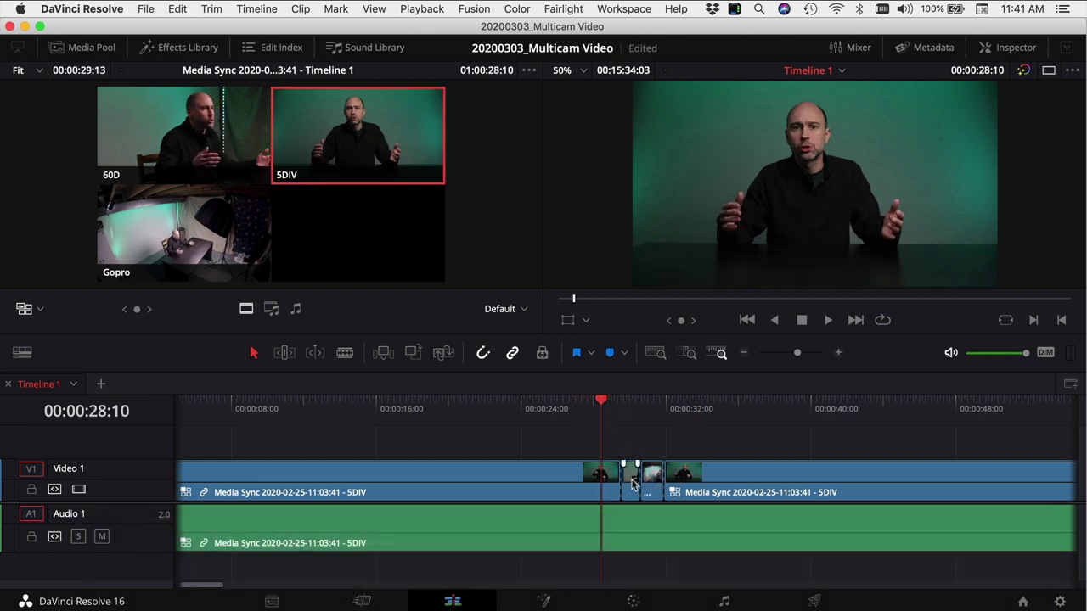
left_click(838, 352)
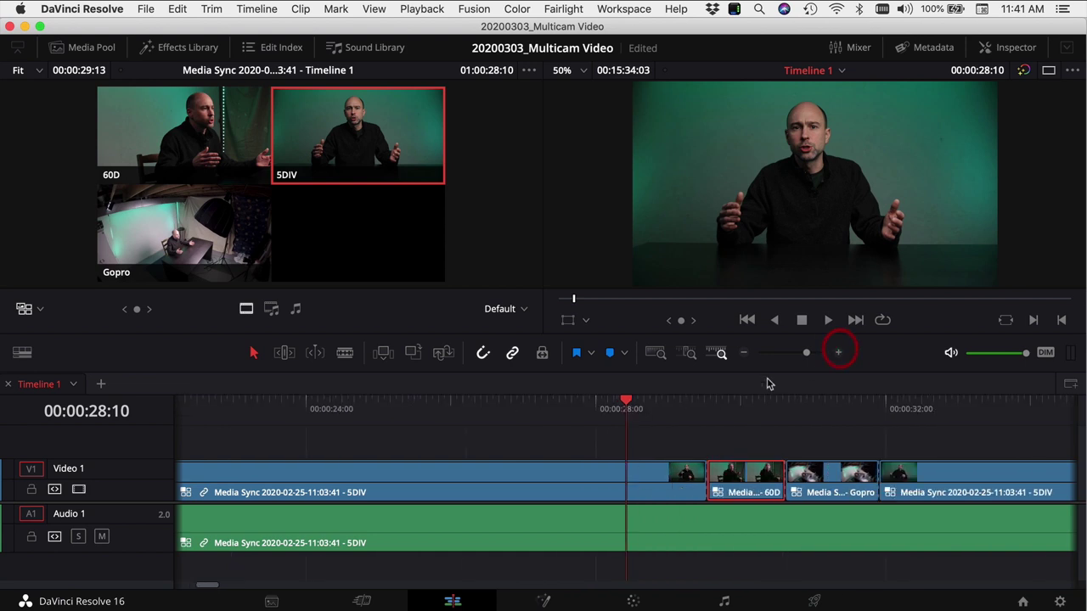
left_click(726, 408)
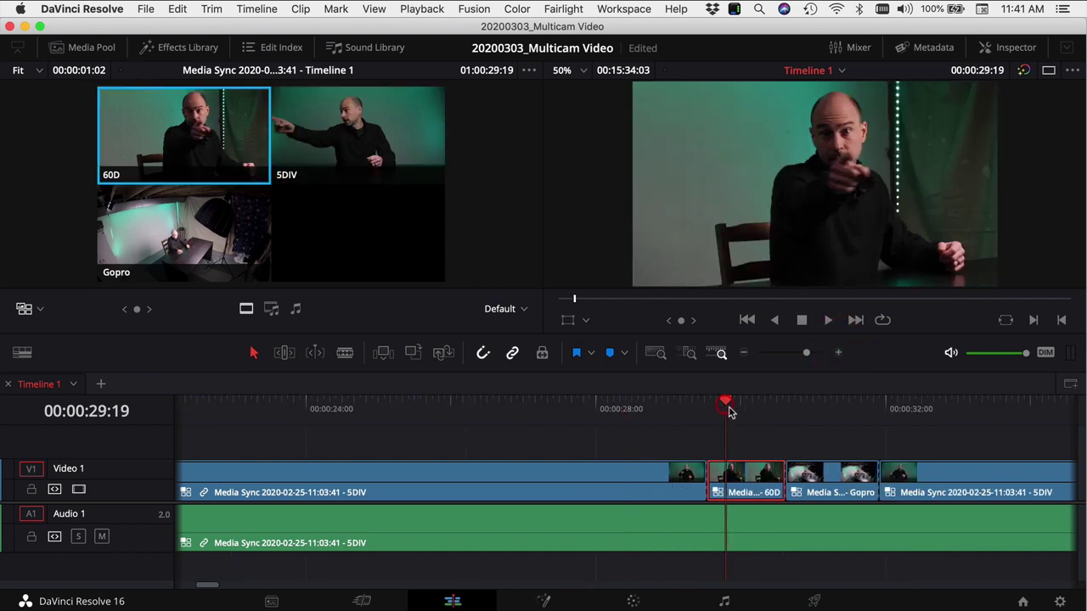
mouse_move(746, 463)
right_click(741, 478)
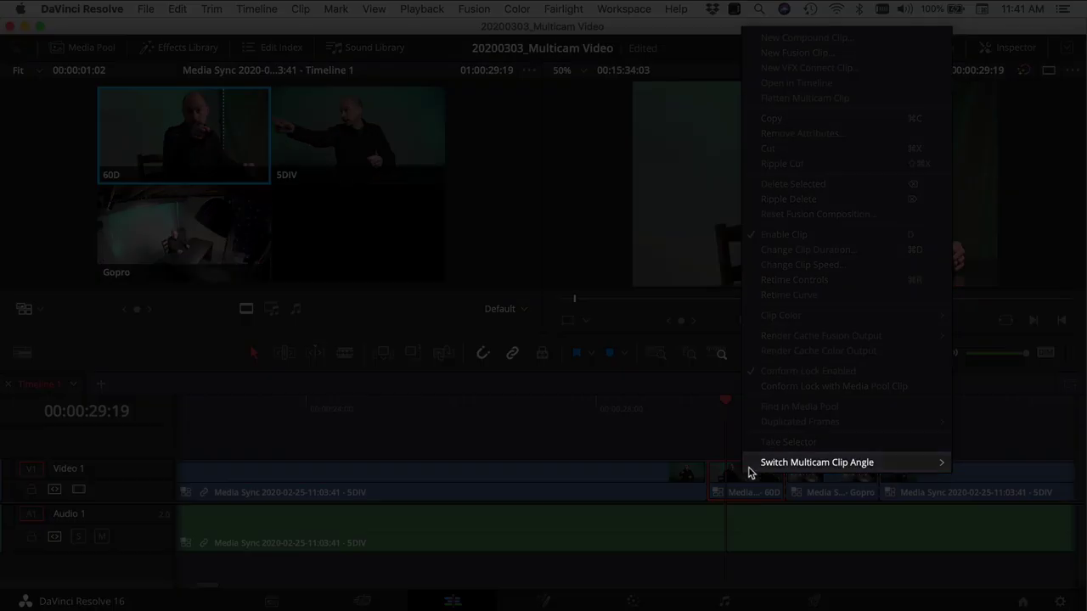
mouse_move(768, 472)
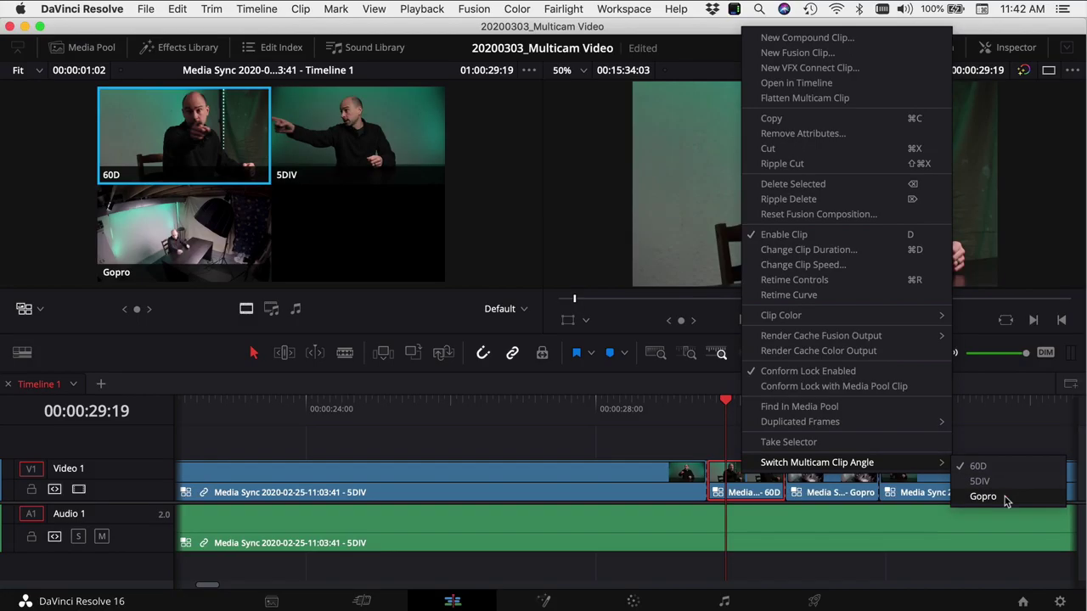
left_click(1005, 499)
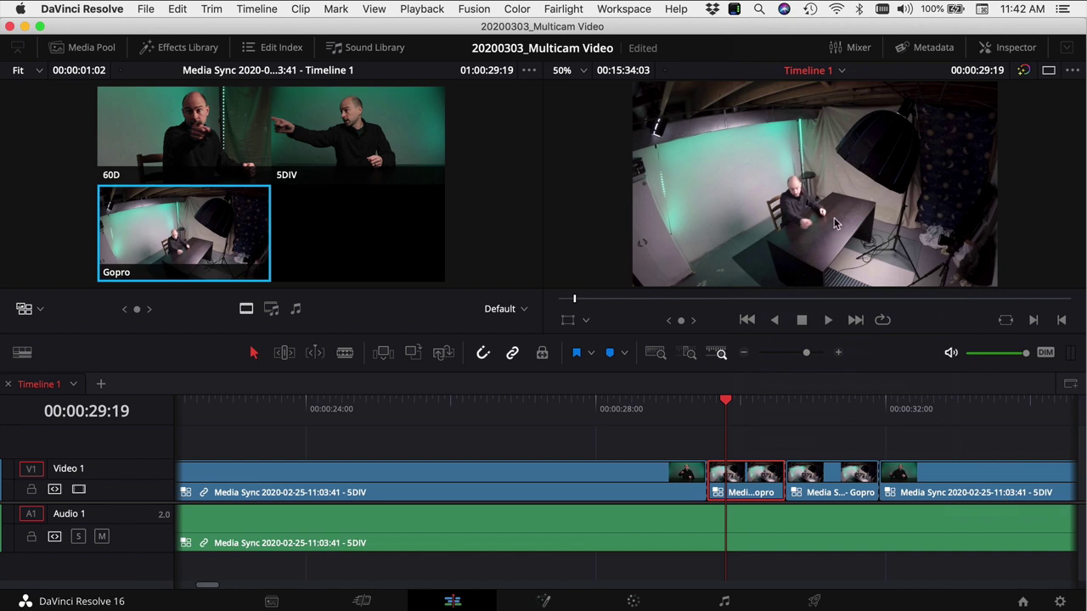
left_click(686, 409)
key("space")
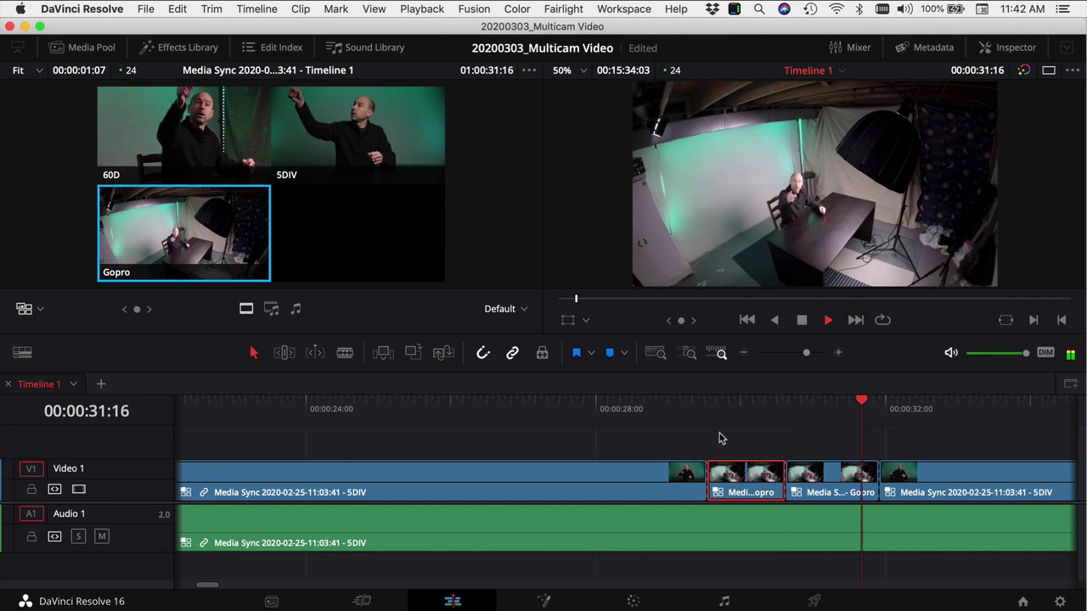
Stop playback and roll the cut between the two Gopro segments back to about 00:00:30:03 and the following 5DIV cut to about 00:00:31:07.
key("space")
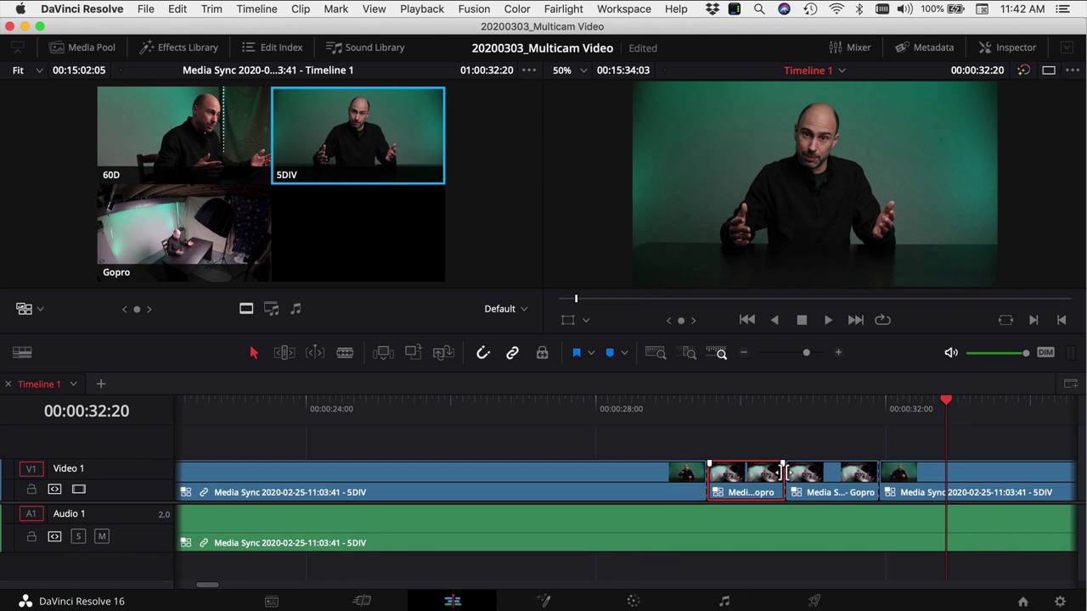
left_click(782, 476)
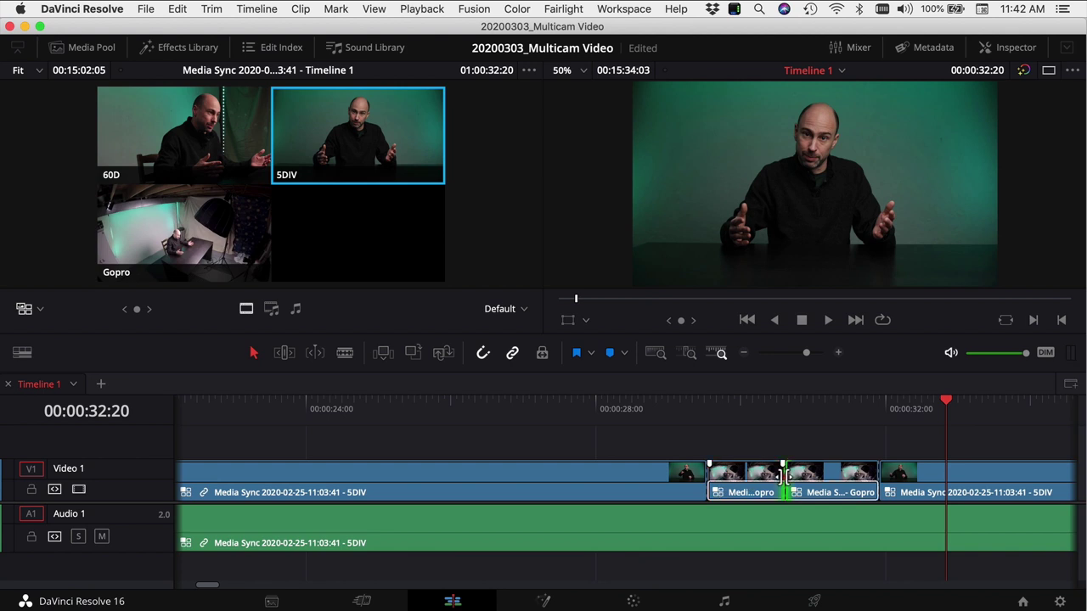
left_click_drag(782, 476, 749, 475)
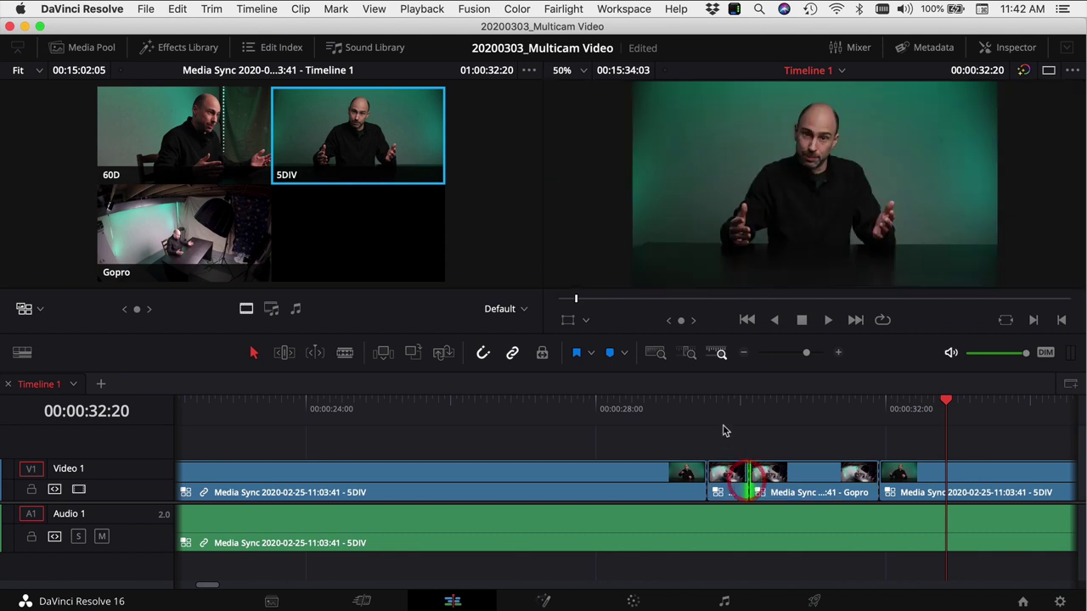
key("j")
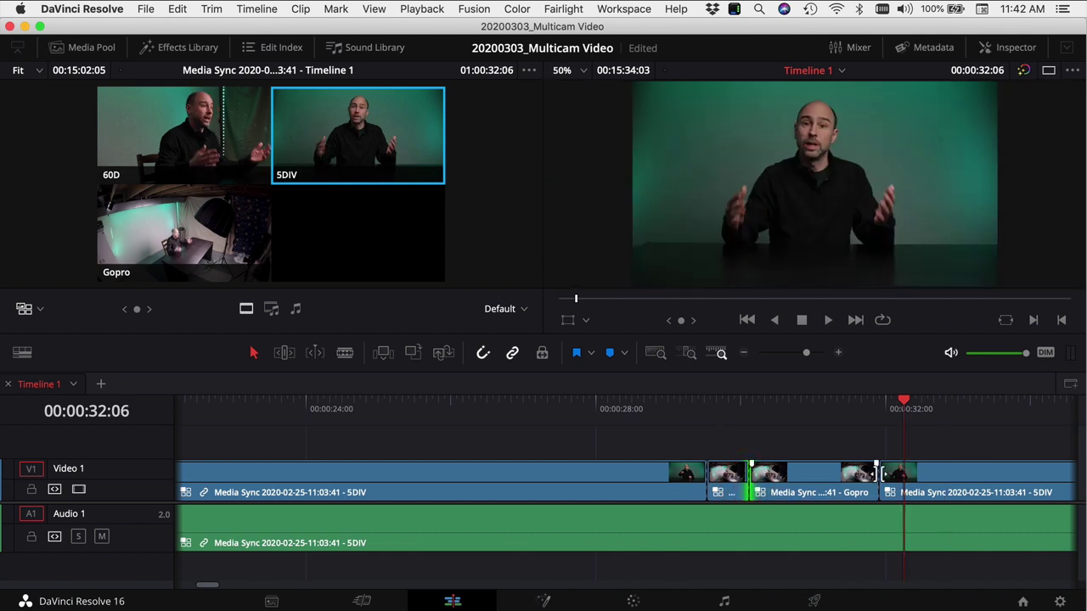
left_click_drag(879, 473, 835, 473)
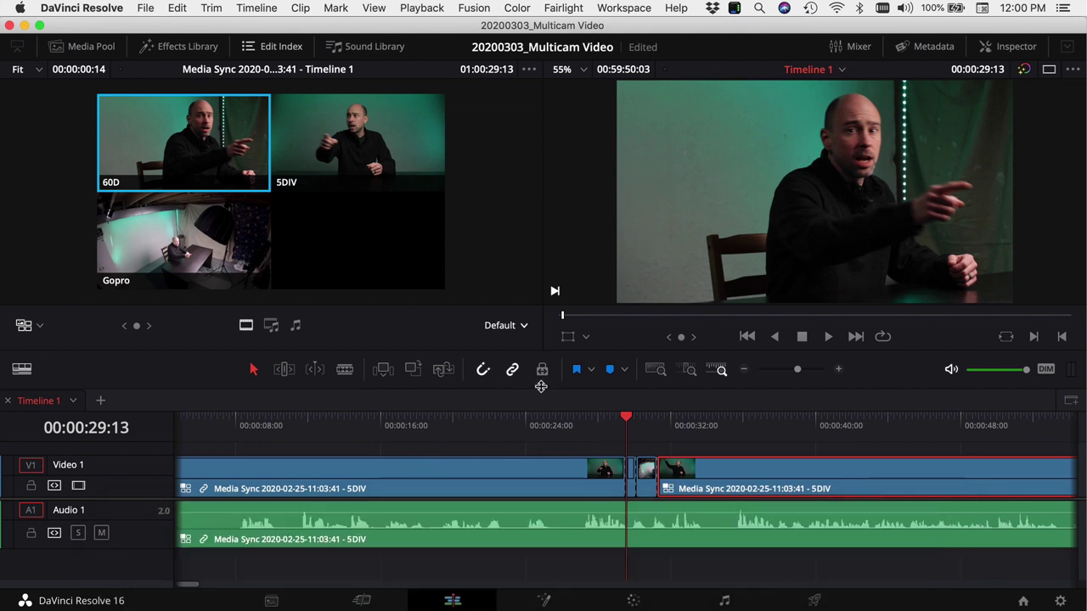
Add an Adjustment Clip on a new Video 2 track above the multicam segments and extend it past the angle cuts to about 00:00:43.
left_click_drag(541, 386, 505, 306)
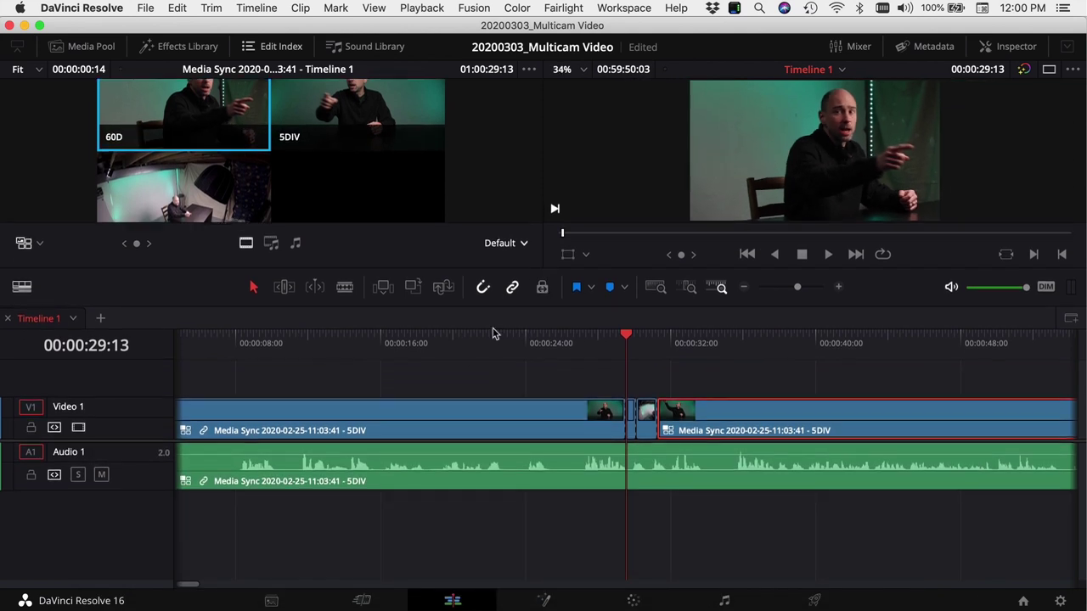
left_click(174, 48)
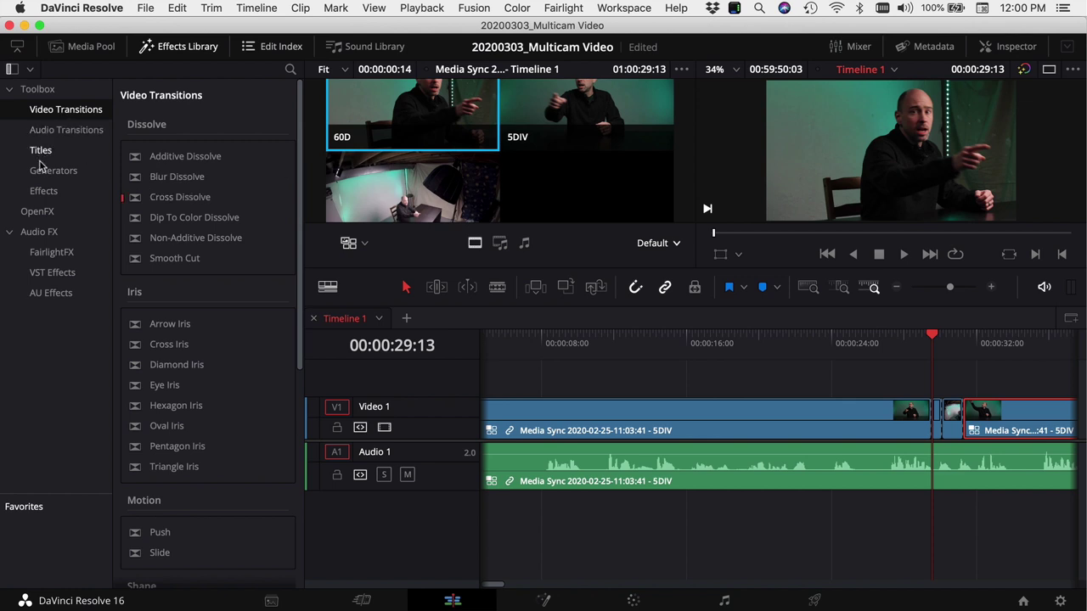
left_click(43, 191)
left_click_drag(175, 126, 522, 380)
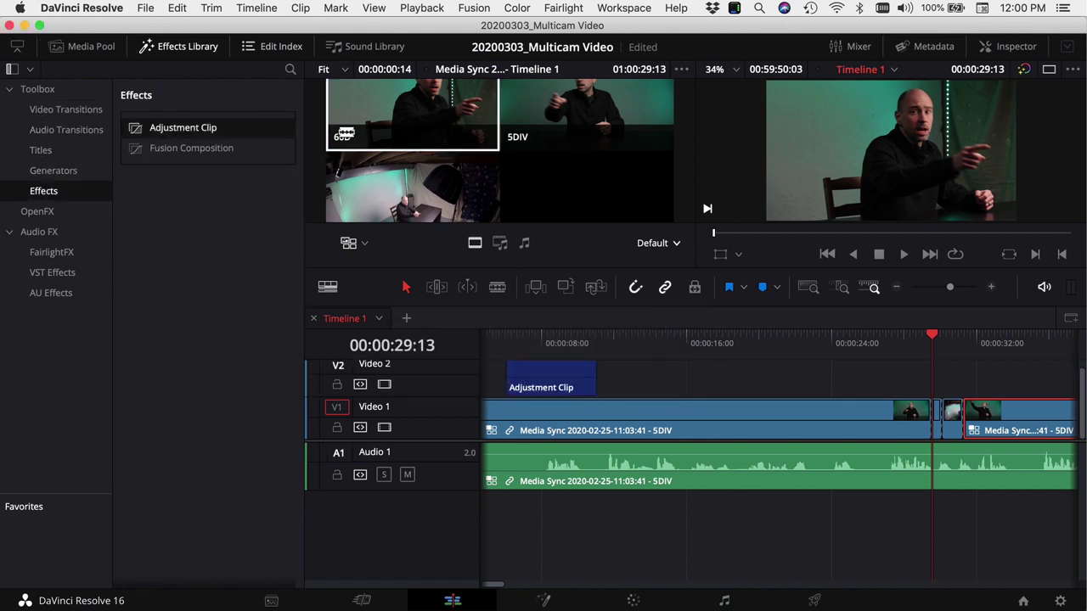
left_click(182, 46)
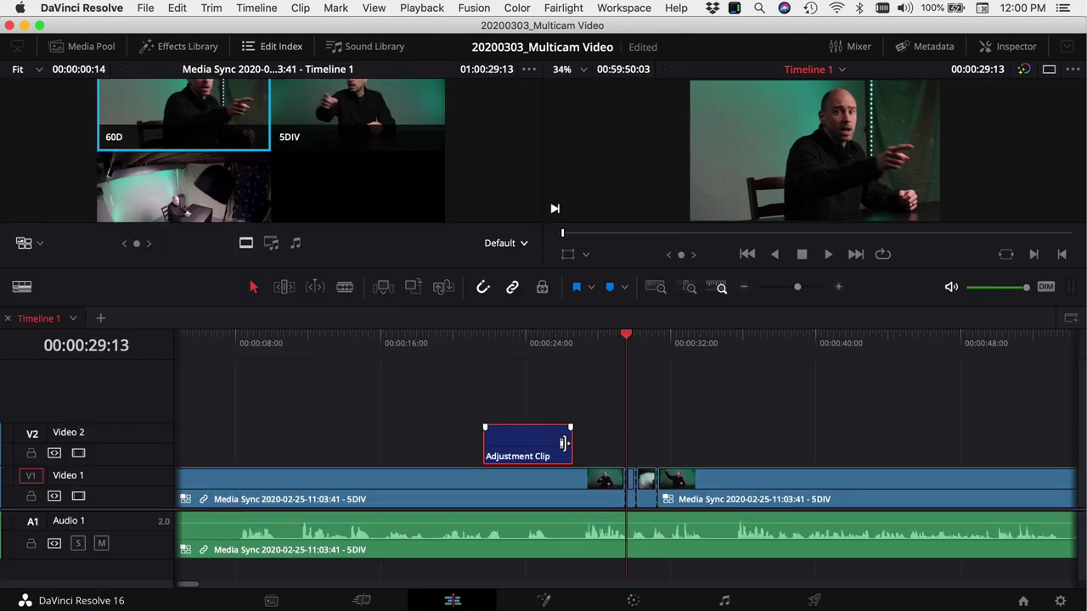
left_click_drag(568, 445, 874, 434)
left_click(568, 452)
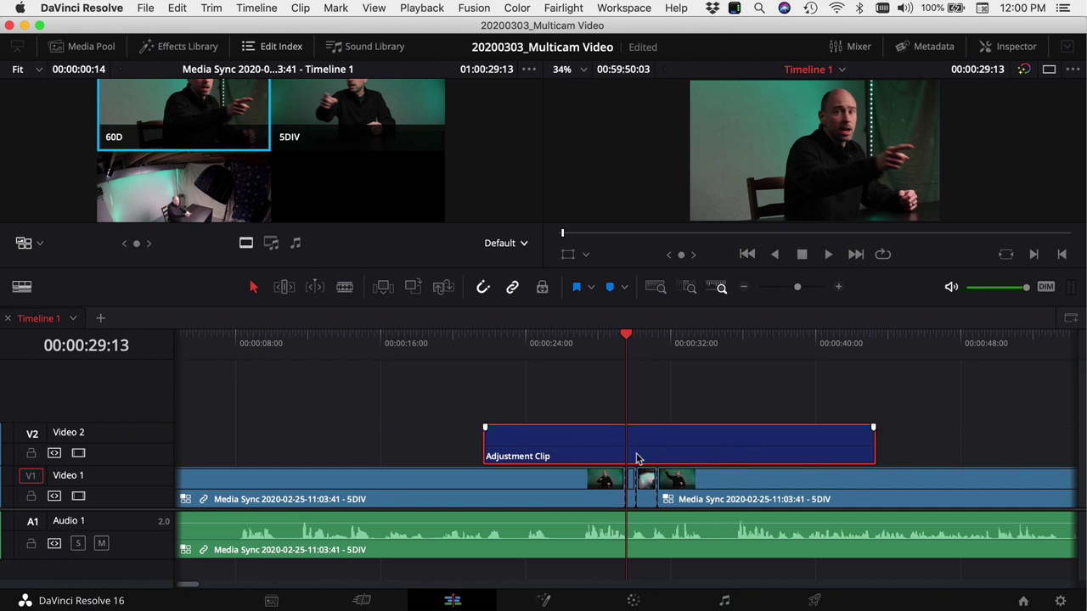
Cool the adjustment clip on the Color page by lowering its Temp value in the primaries wheels.
left_click(633, 600)
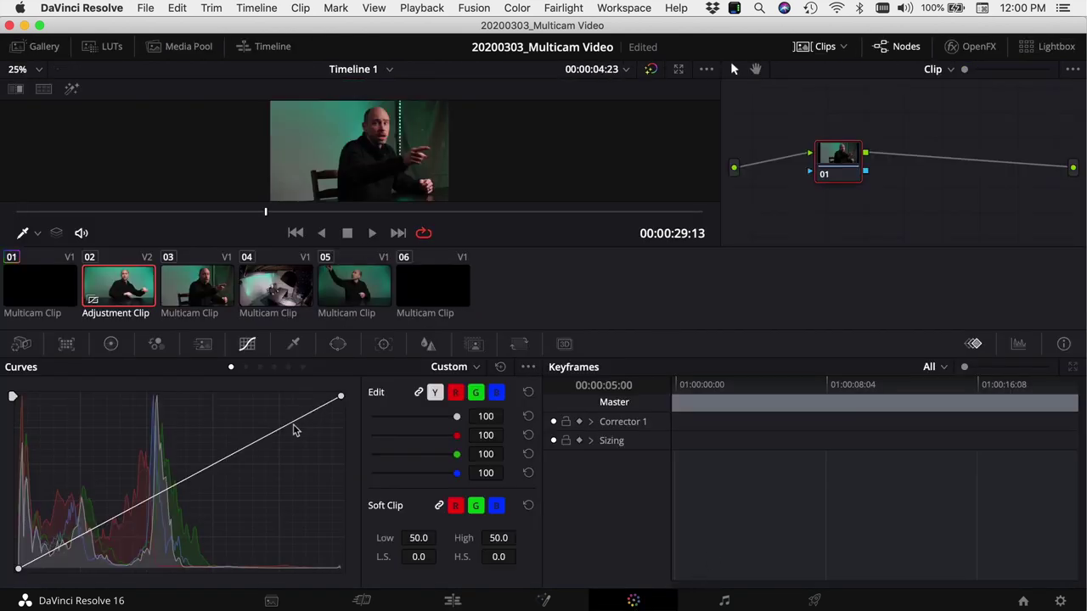
left_click(110, 344)
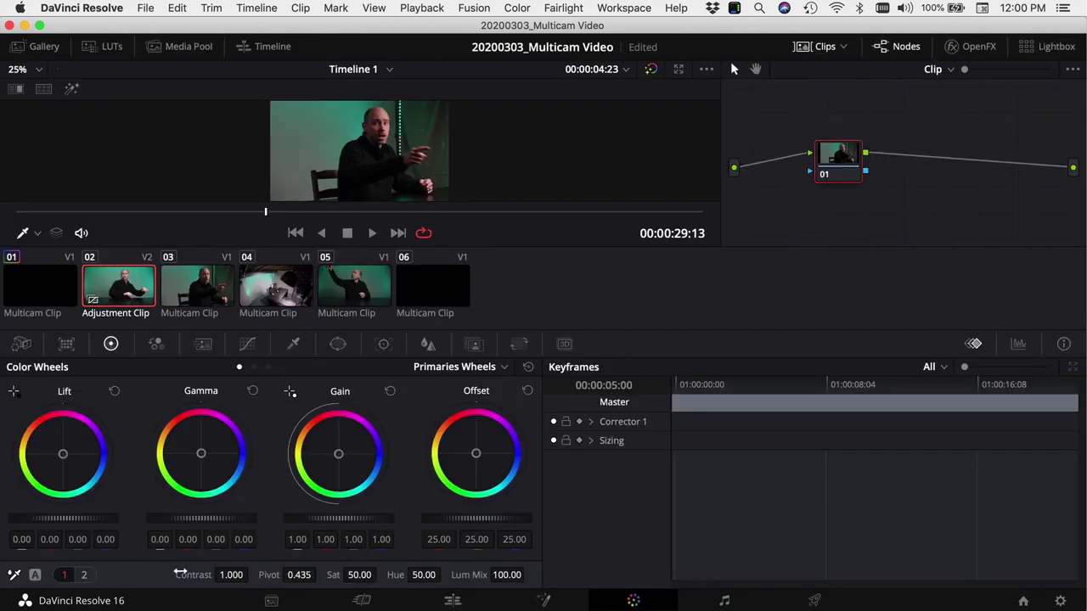
left_click(84, 577)
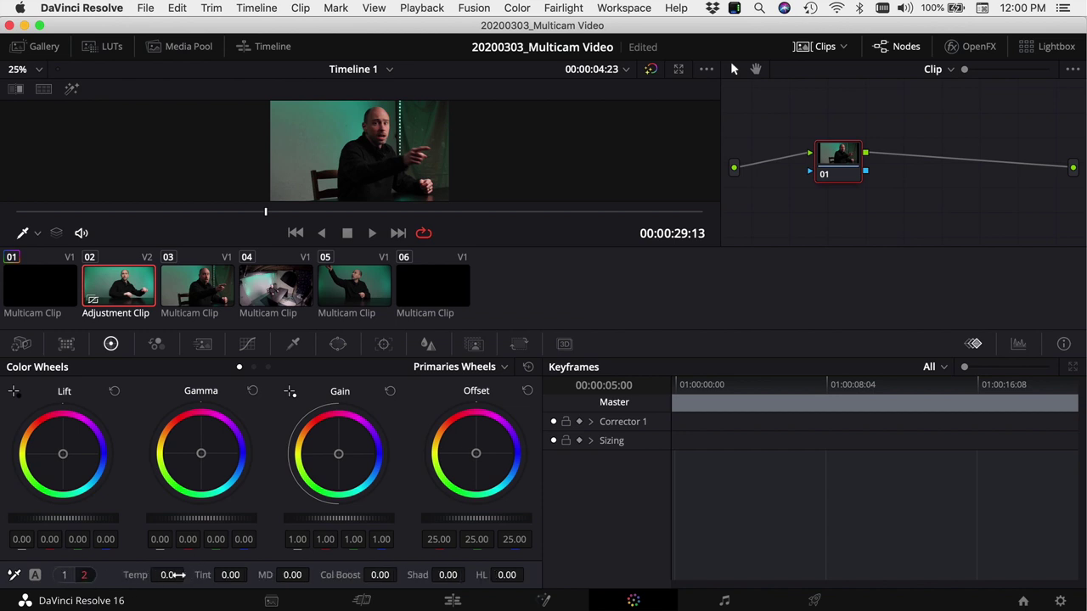
left_click_drag(168, 575, 148, 575)
Play the Edit timeline across the angle cuts under the adjustment clip, and delete the adjustment clip from Video 2.
left_click(452, 601)
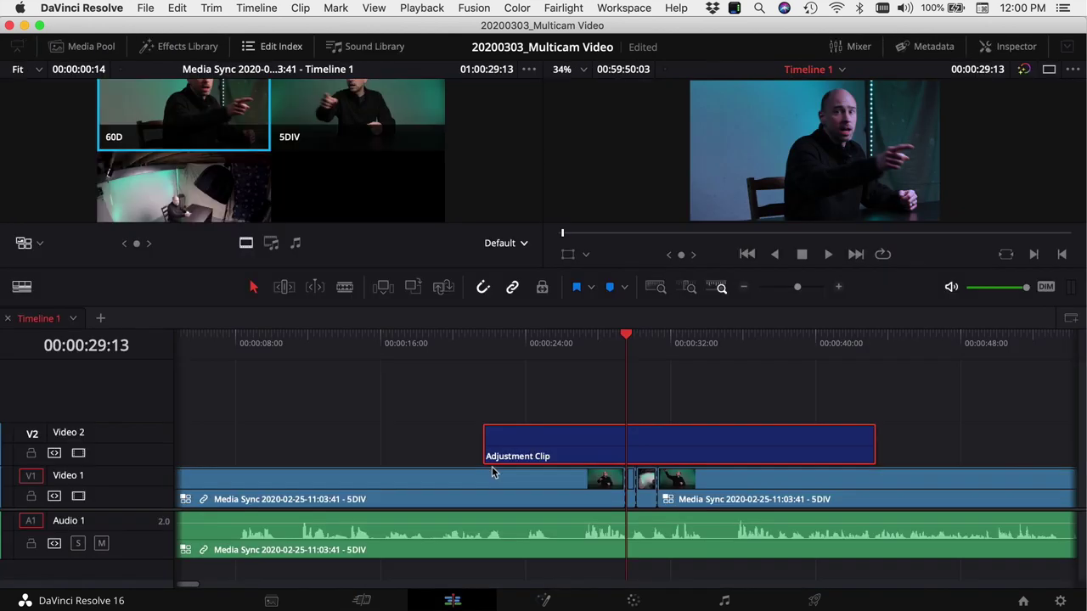
left_click(481, 343)
key("space")
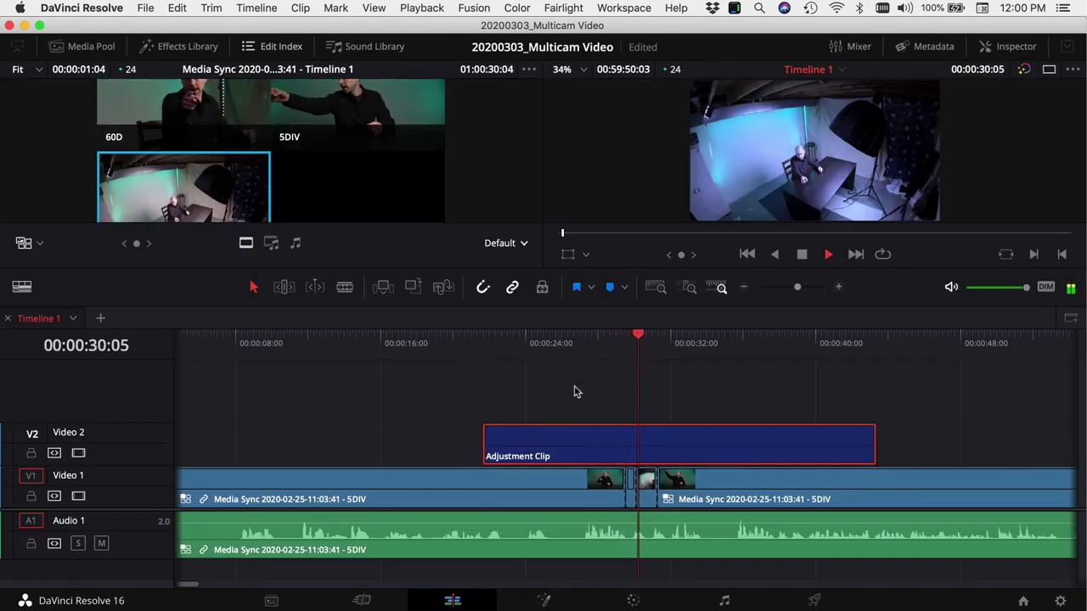
key("space")
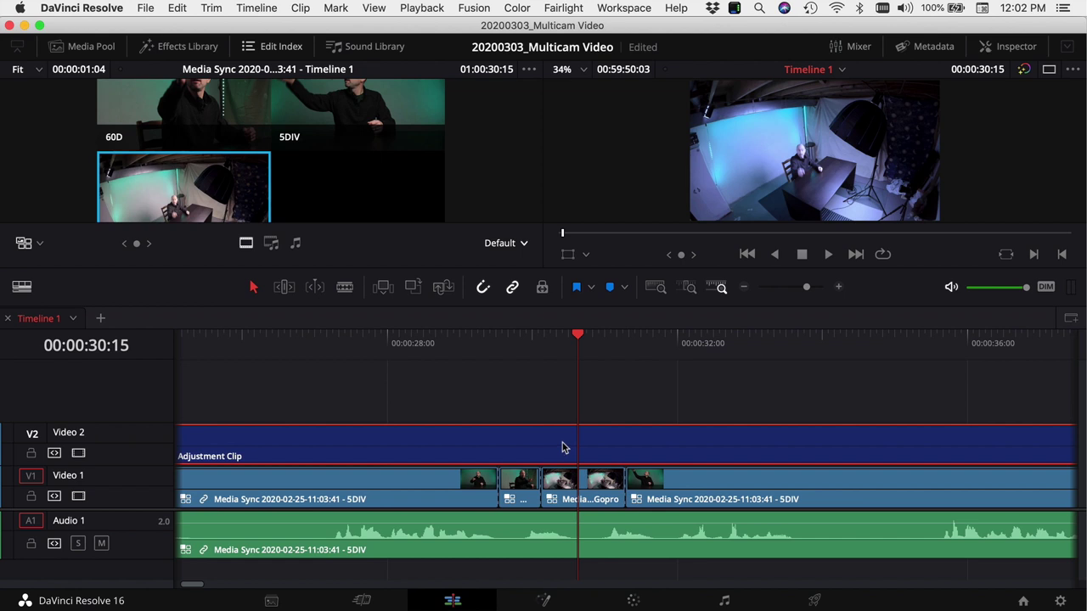
key("Delete")
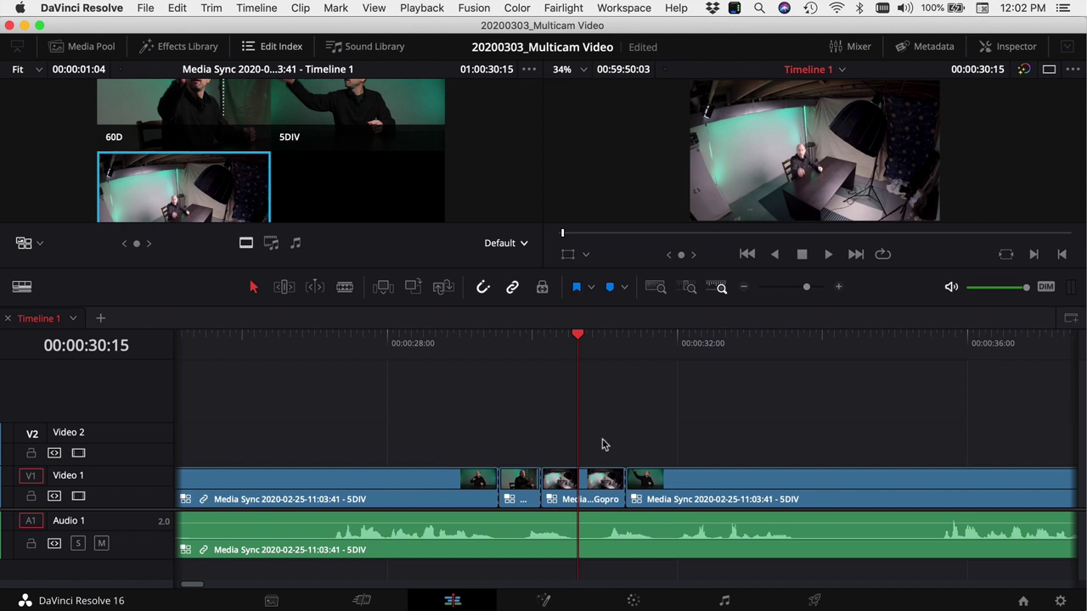
Examine the separate 60D, Gopro and 5DIV multicam segments on the Color page and play the 60D one briefly.
left_click(633, 602)
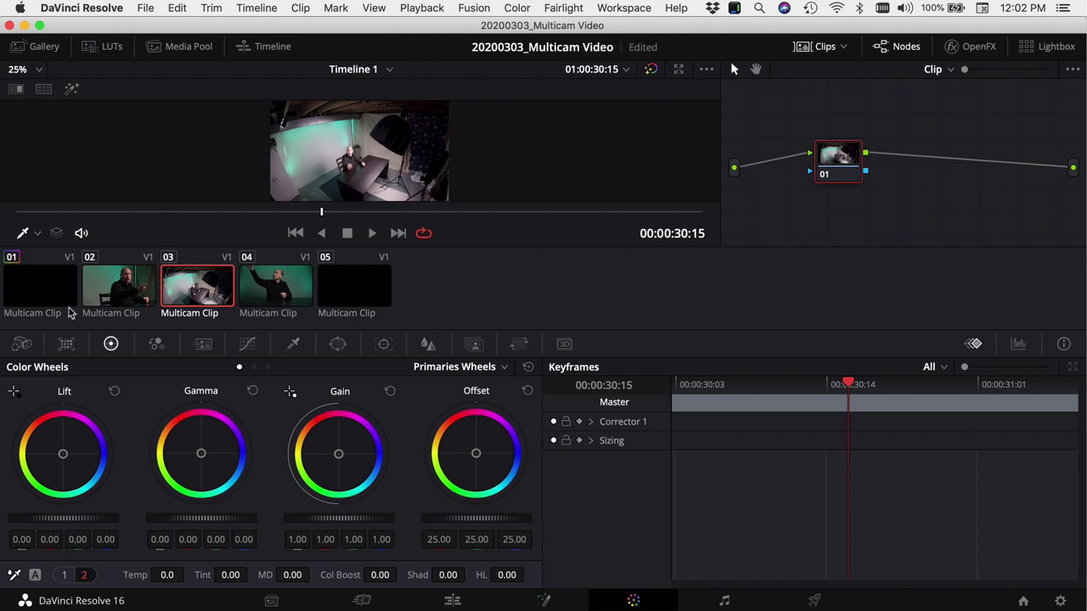
left_click(120, 293)
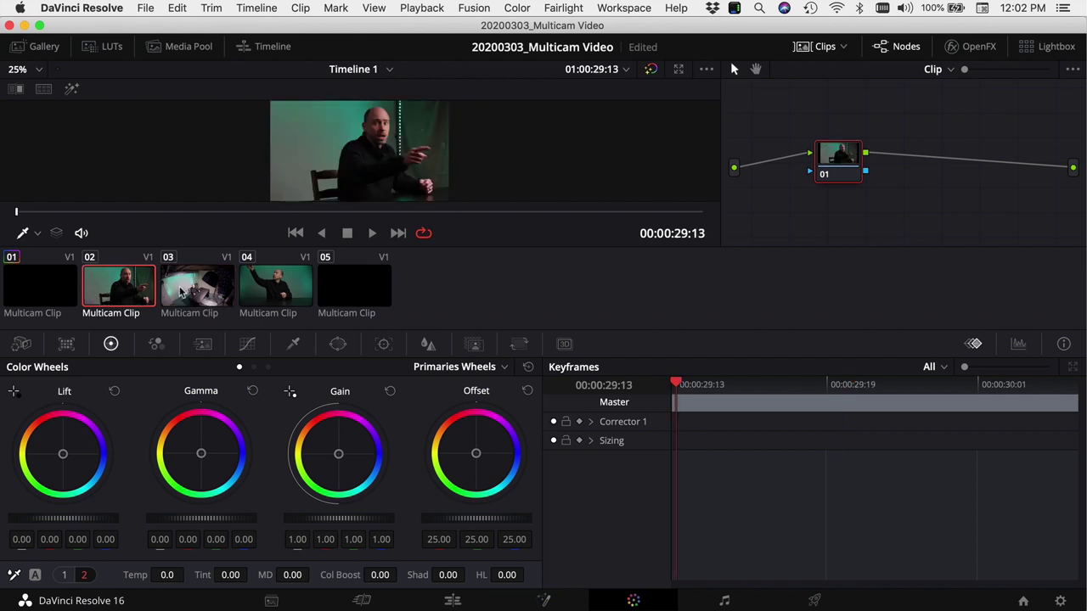
left_click(180, 292)
left_click(254, 293)
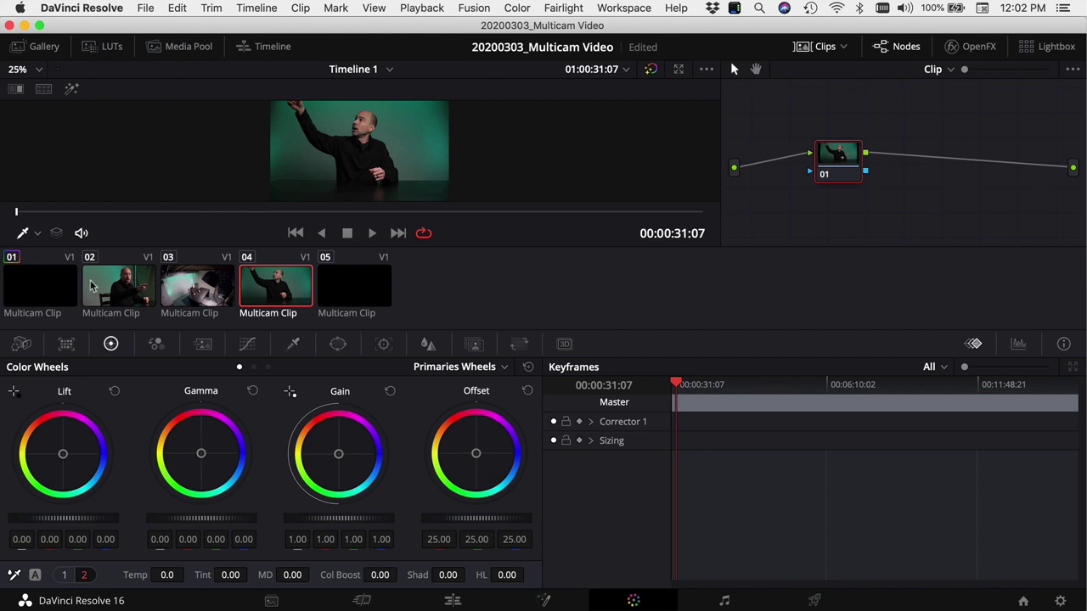
left_click(115, 293)
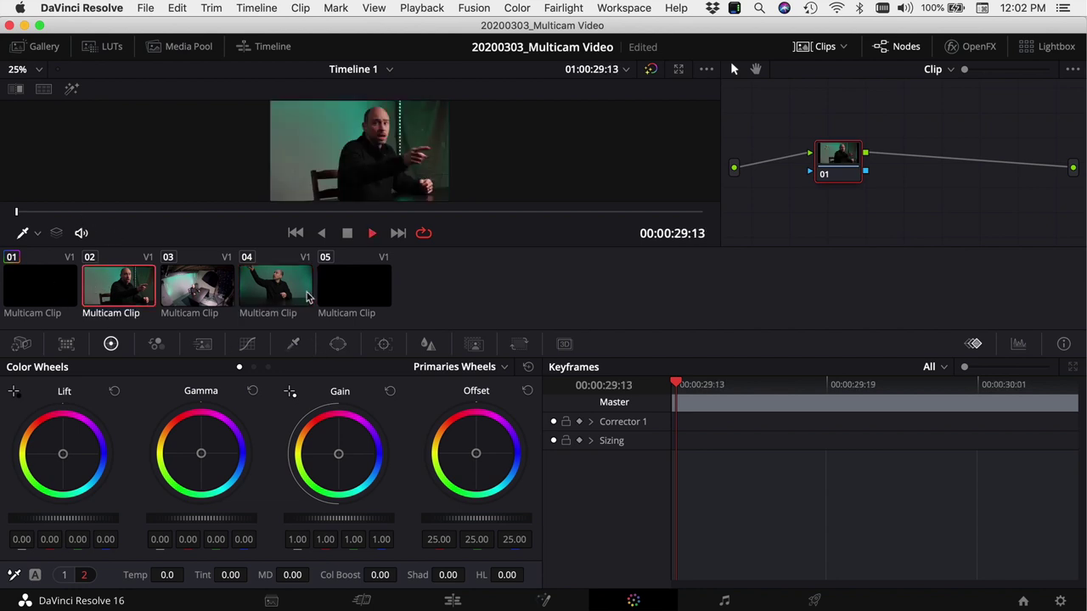
key("space")
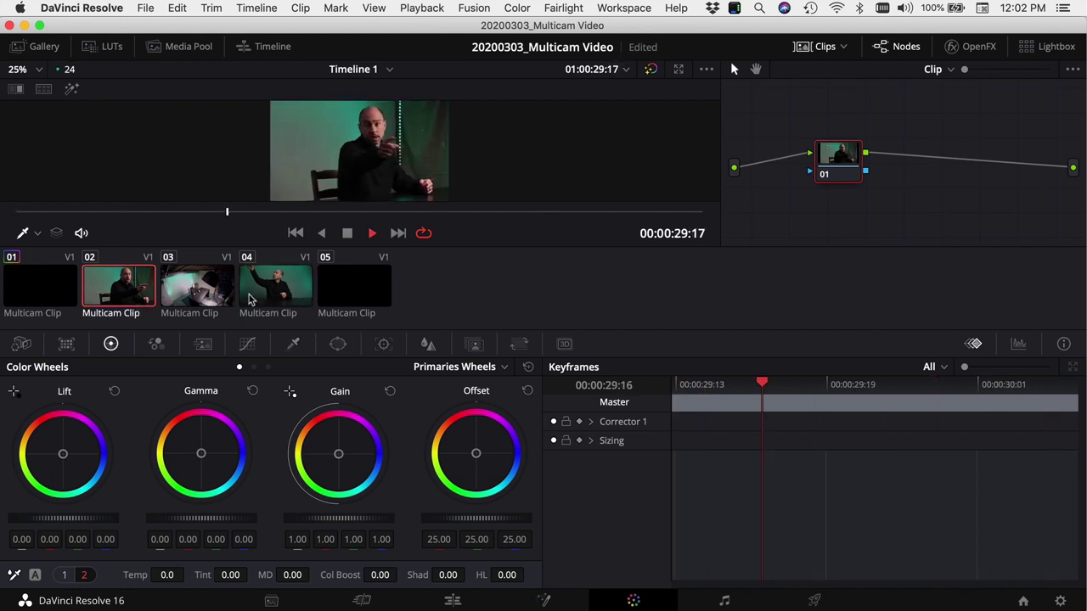
key("space")
Return to the Edit page and open the Media Sync multicam clip from the Media Pool as its own timeline.
left_click(452, 600)
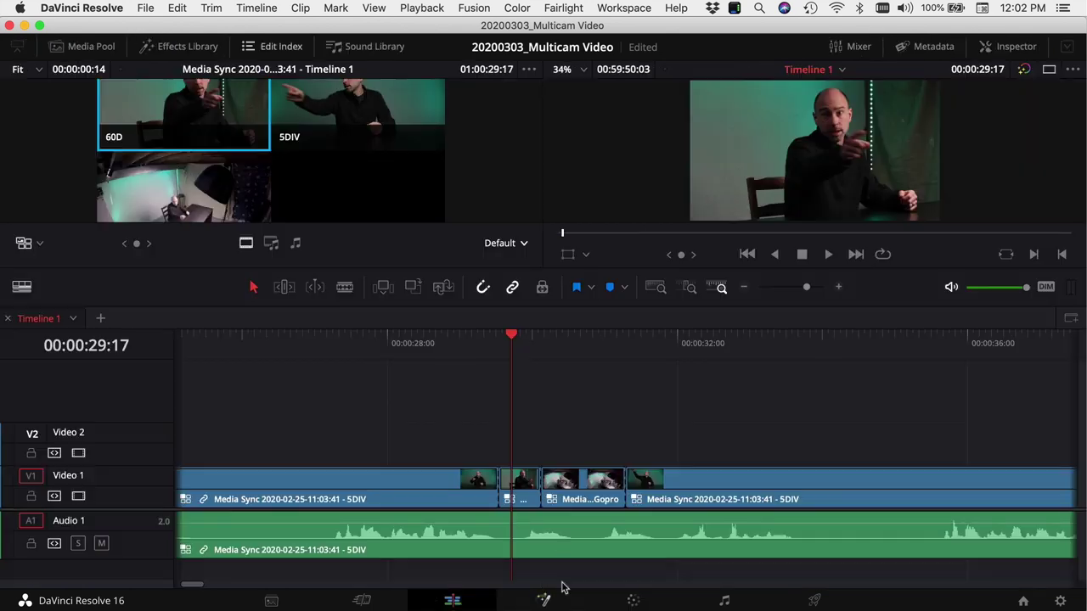
left_click(524, 496)
left_click(478, 444)
left_click(100, 47)
right_click(160, 105)
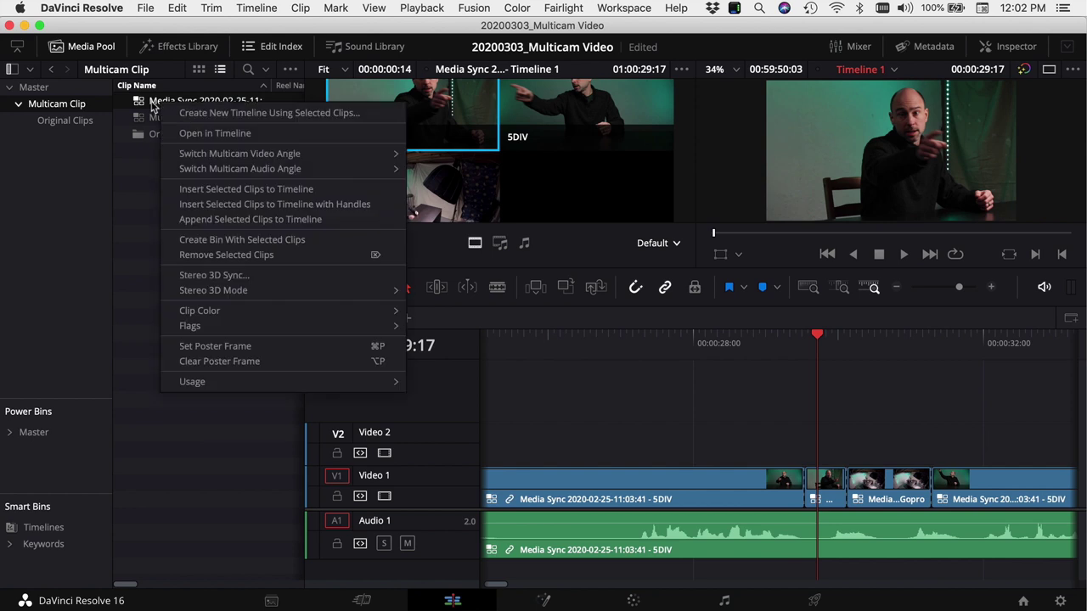
left_click(216, 133)
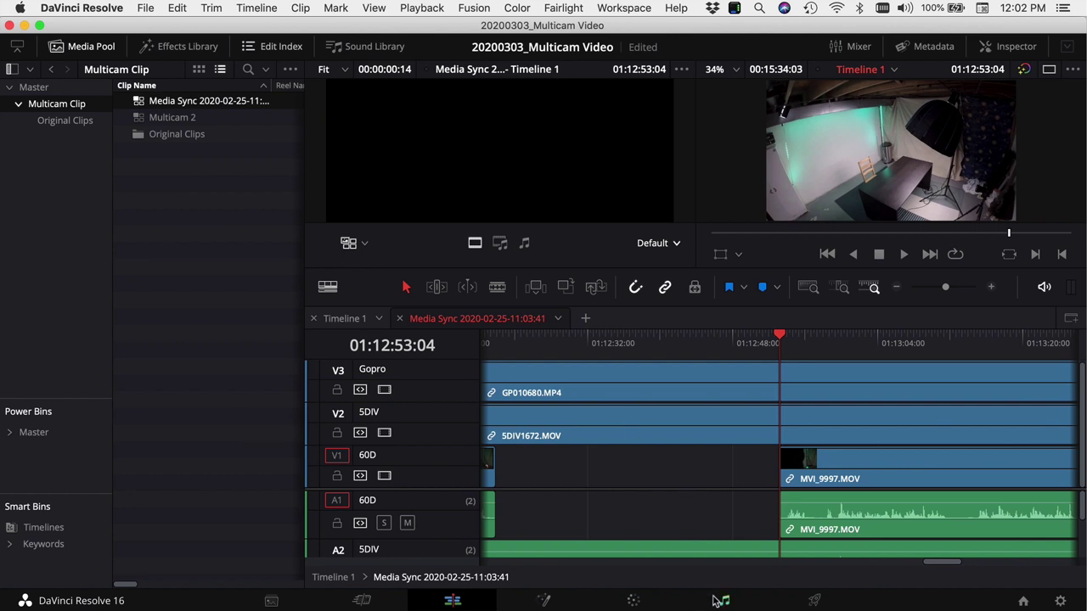
Select the Gopro clip GP010680.MP4 on track V3 and darken its midtones with a custom curve on the Color page.
left_click(659, 380)
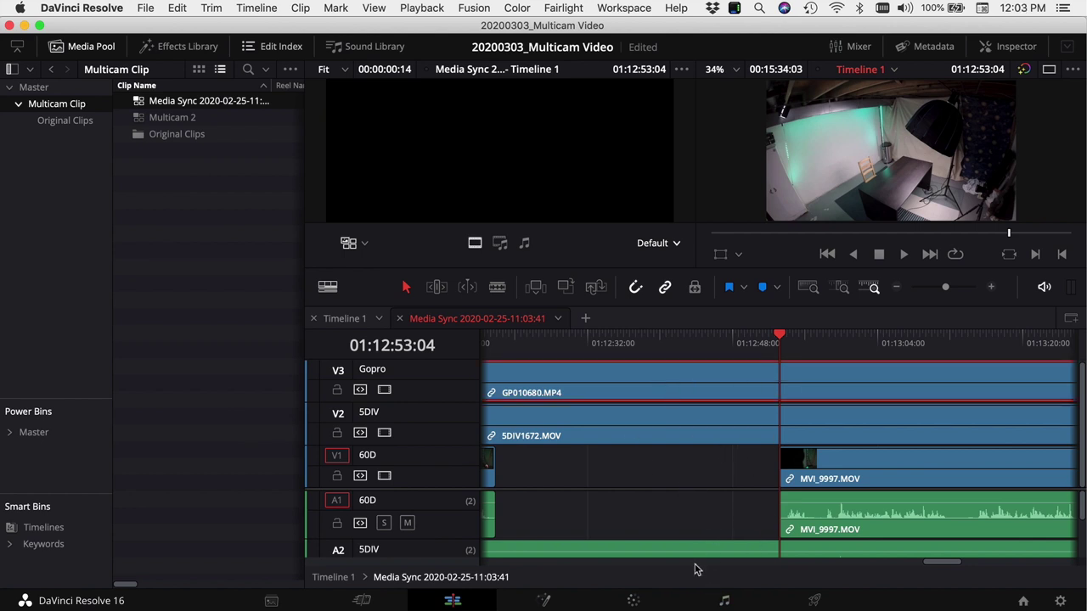
left_click(632, 602)
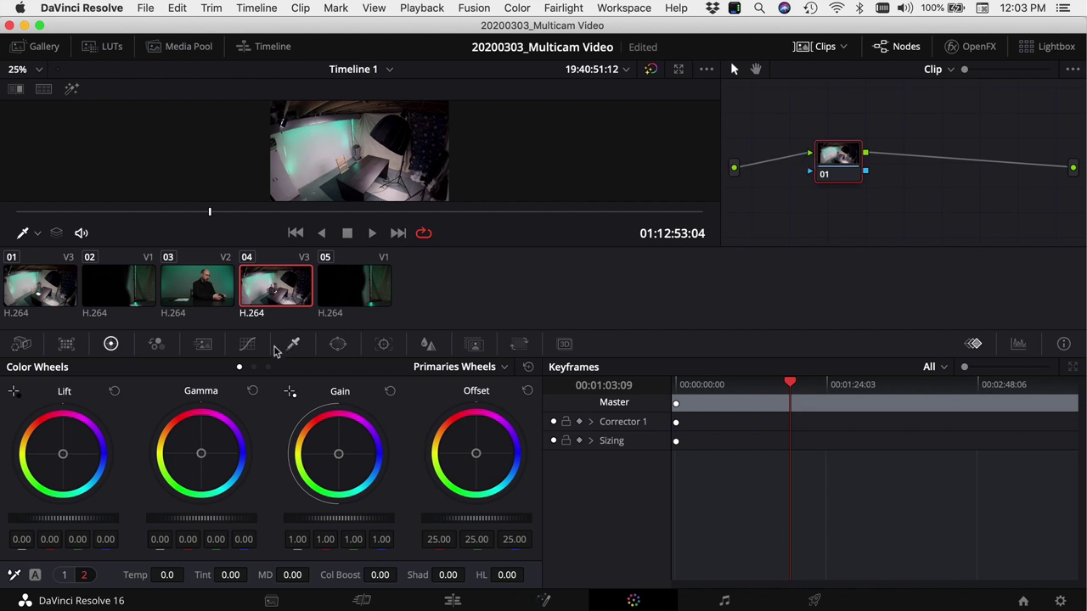
left_click(247, 344)
left_click_drag(200, 485, 212, 503)
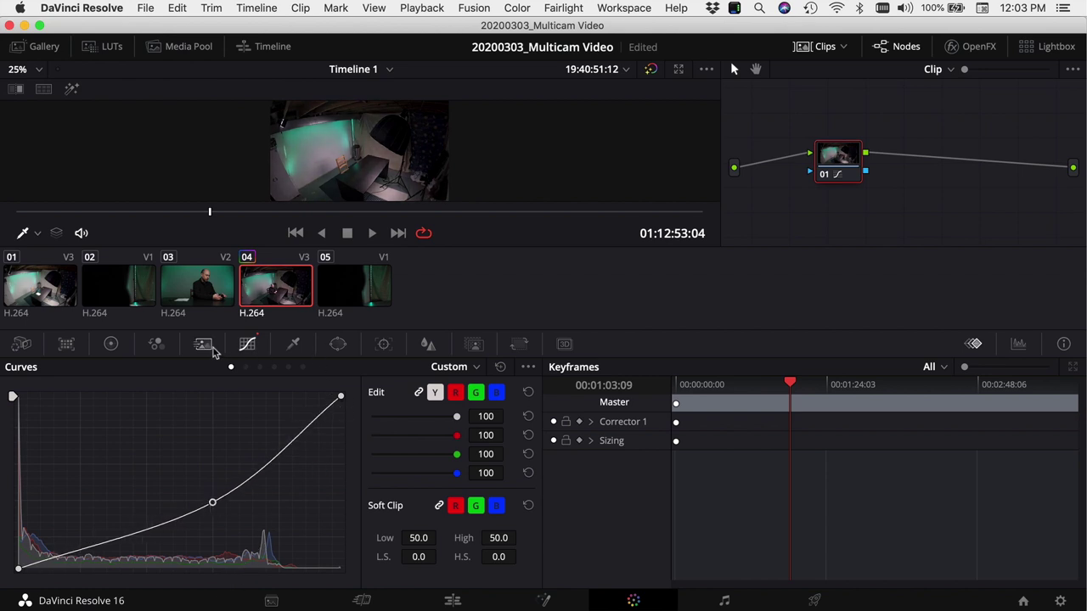
Raise the Gopro clip's Color Boost and set its saturation to 64.80.
left_click(110, 344)
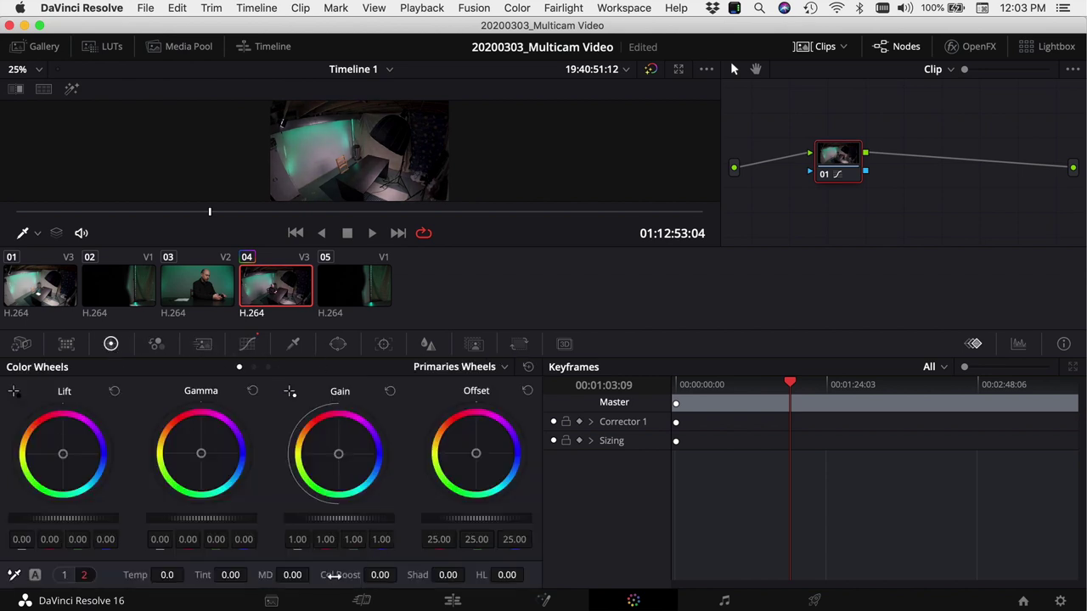
left_click_drag(336, 574, 357, 575)
left_click(63, 575)
left_click_drag(313, 569, 381, 575)
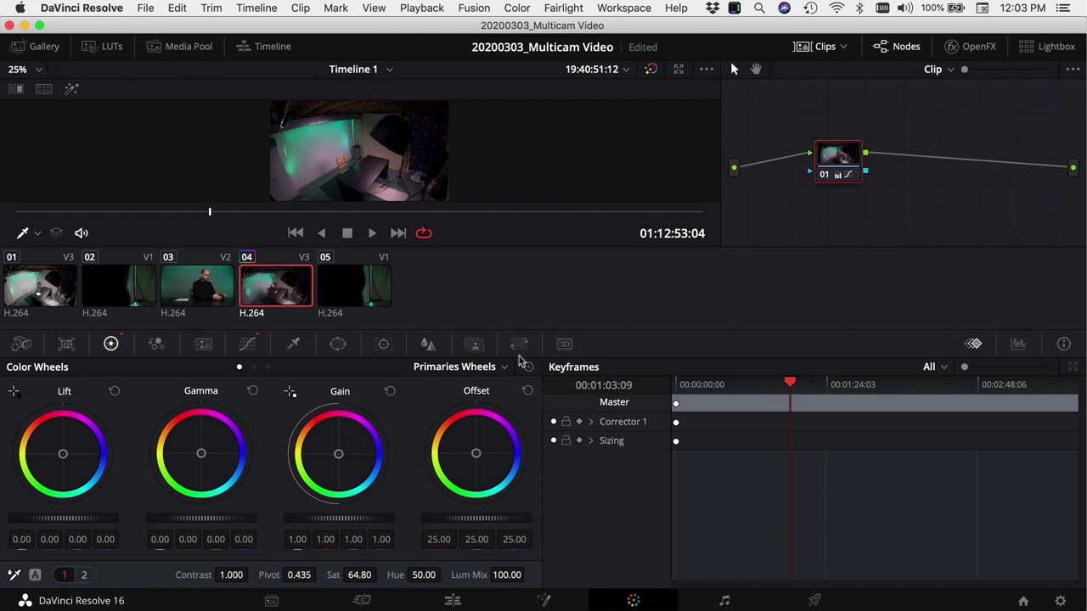
Return to Timeline 1 on the Edit page, hide the Media Pool, enlarge the viewers, and play into the graded Gopro segment from 00:00:29:19.
left_click(451, 601)
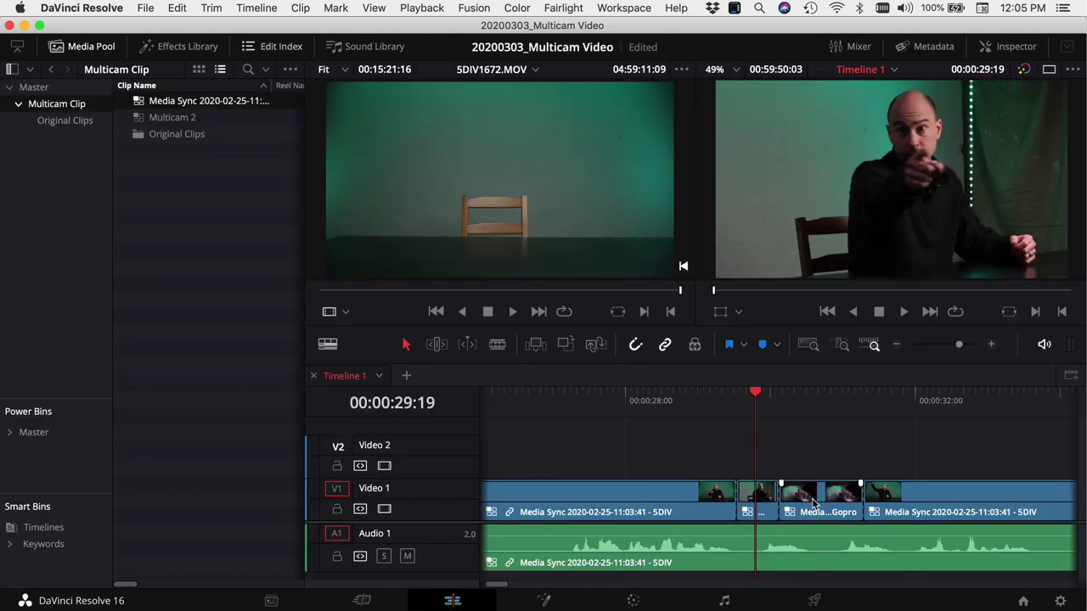
left_click(90, 47)
left_click_drag(381, 362, 383, 411)
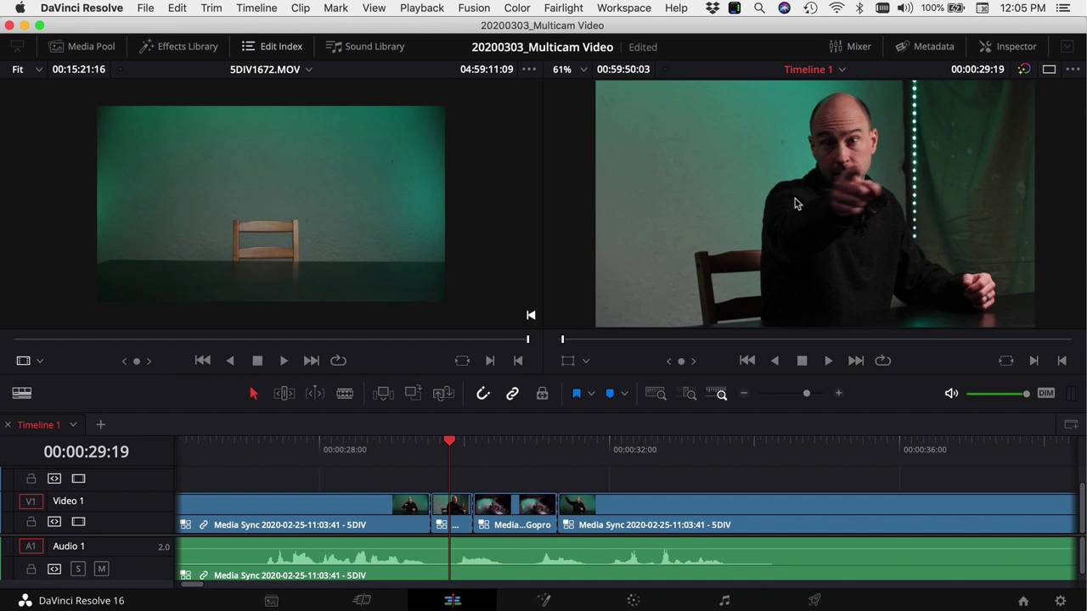
key("space")
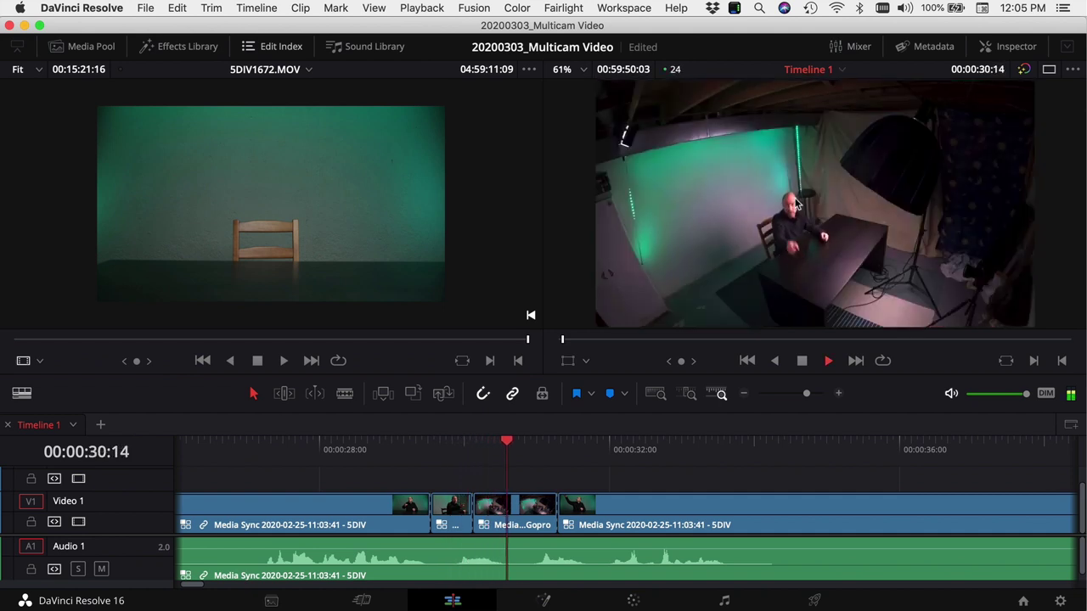
left_click(525, 450)
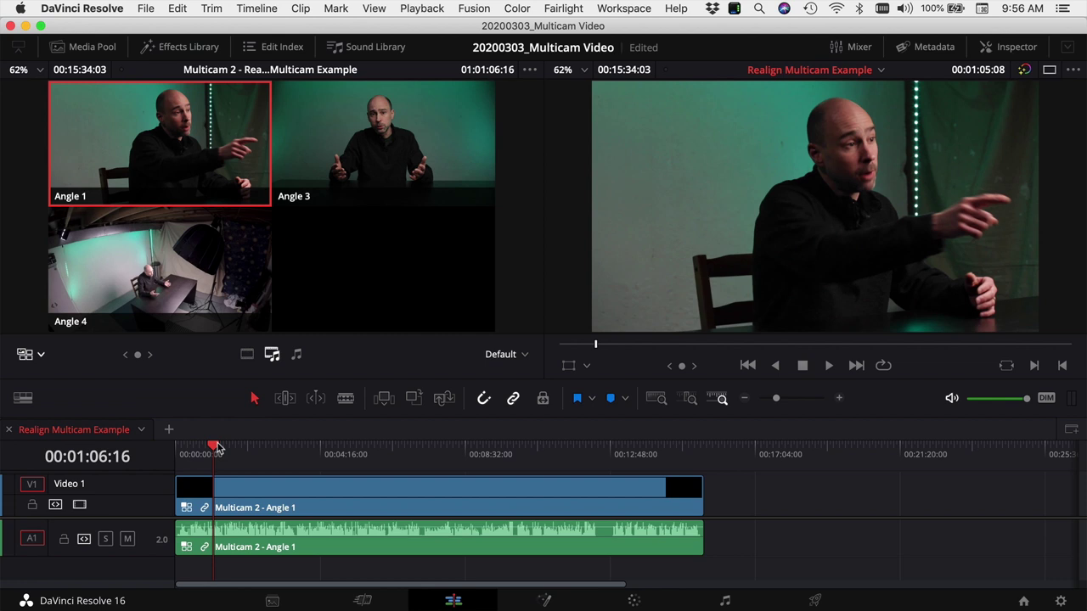
Play the Realign Multicam Example timeline from 00:01:06:16 and compare the sync of Angle 1 with the other angles.
key("space")
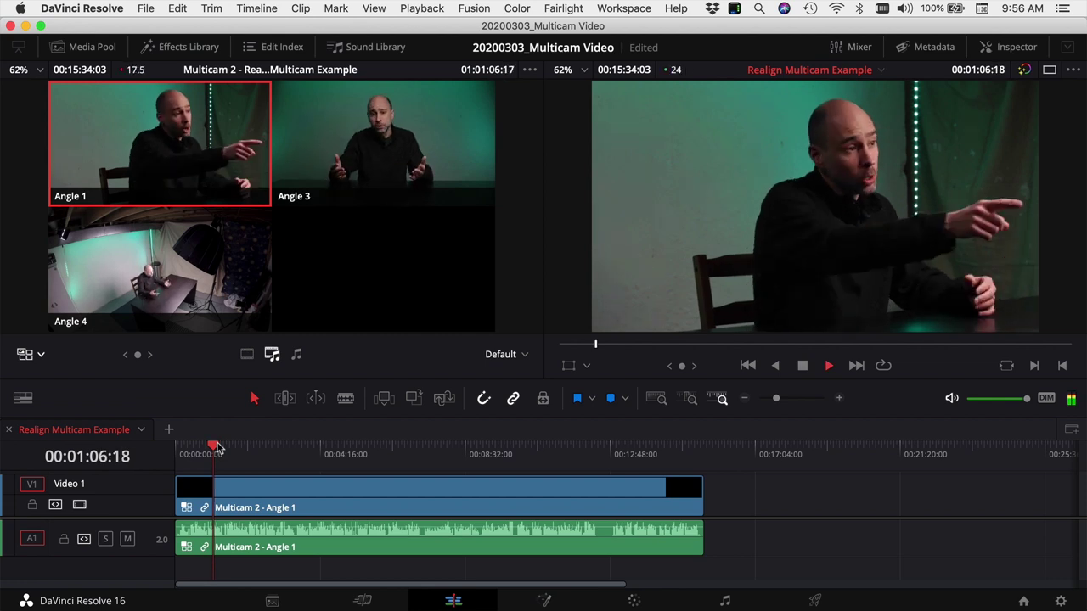
key("space")
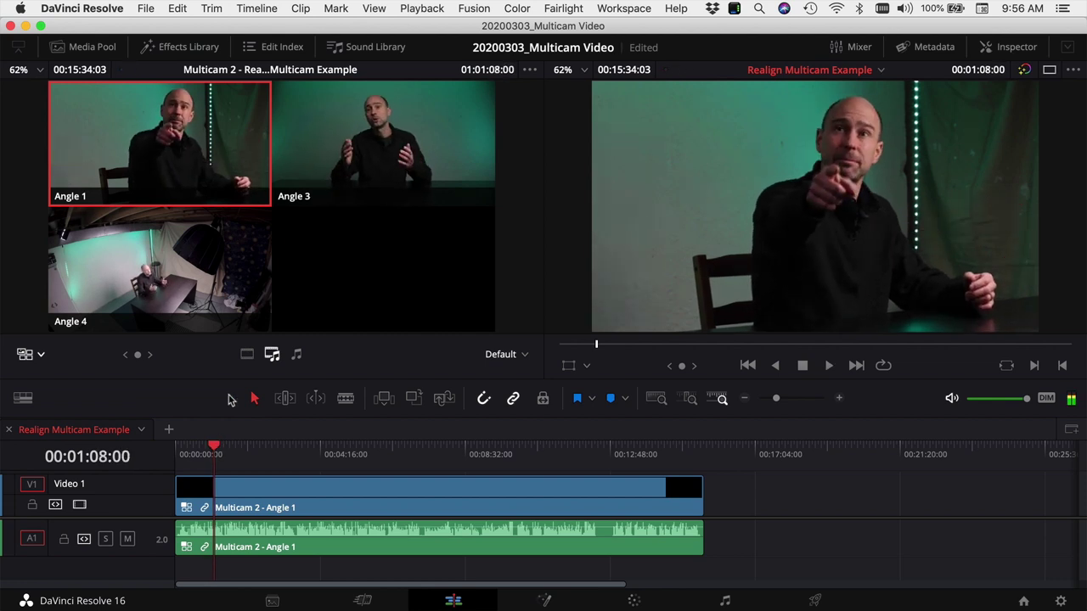
left_click(197, 176)
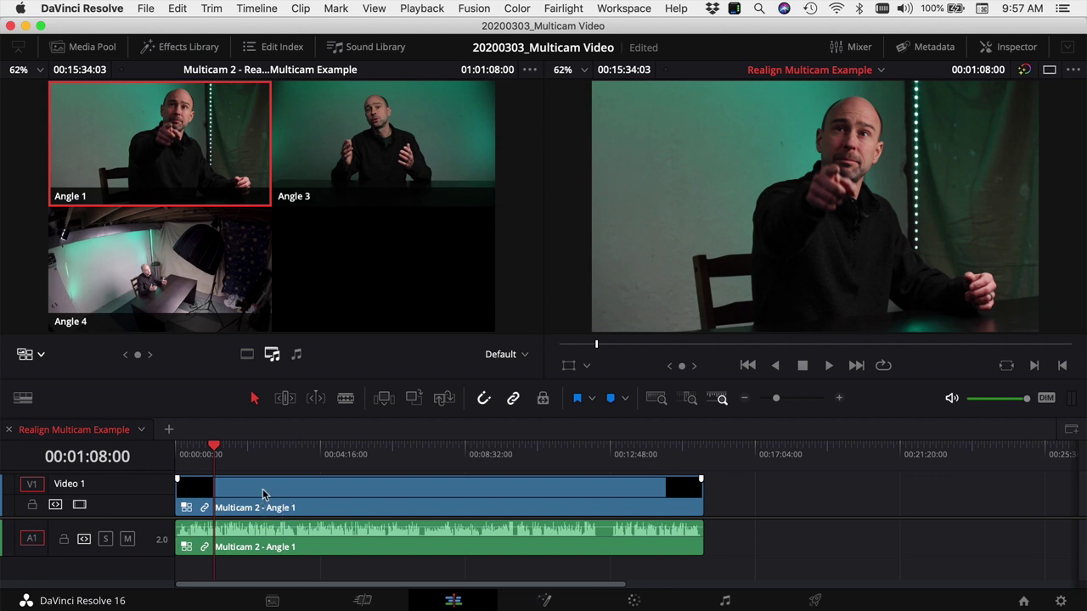
Open the Multicam 2 clip from the Media Pool as its own timeline and enlarge the track area to show all angles.
left_click(62, 46)
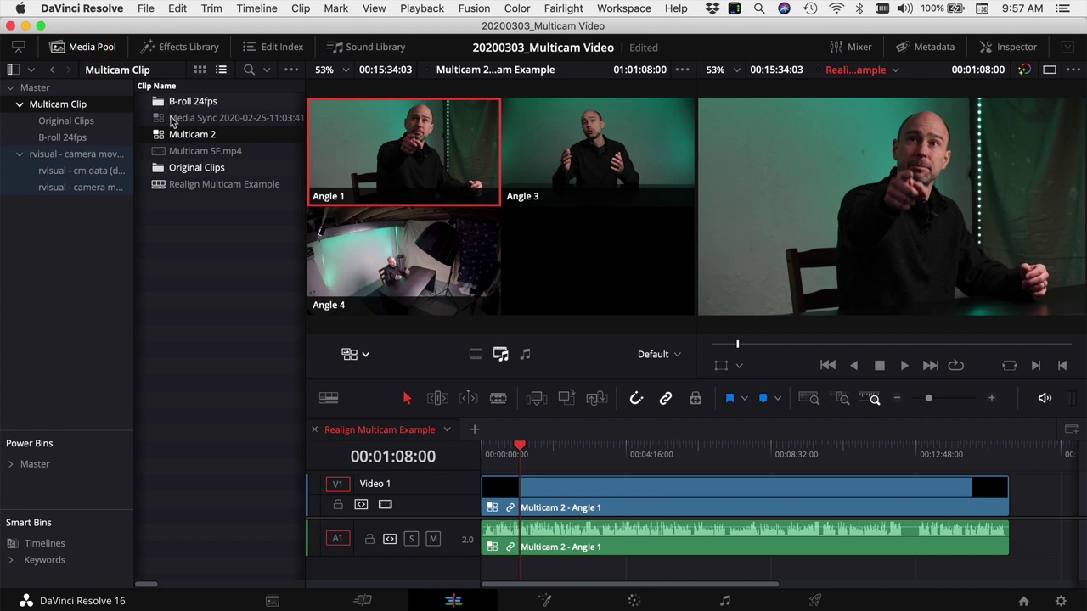
right_click(174, 141)
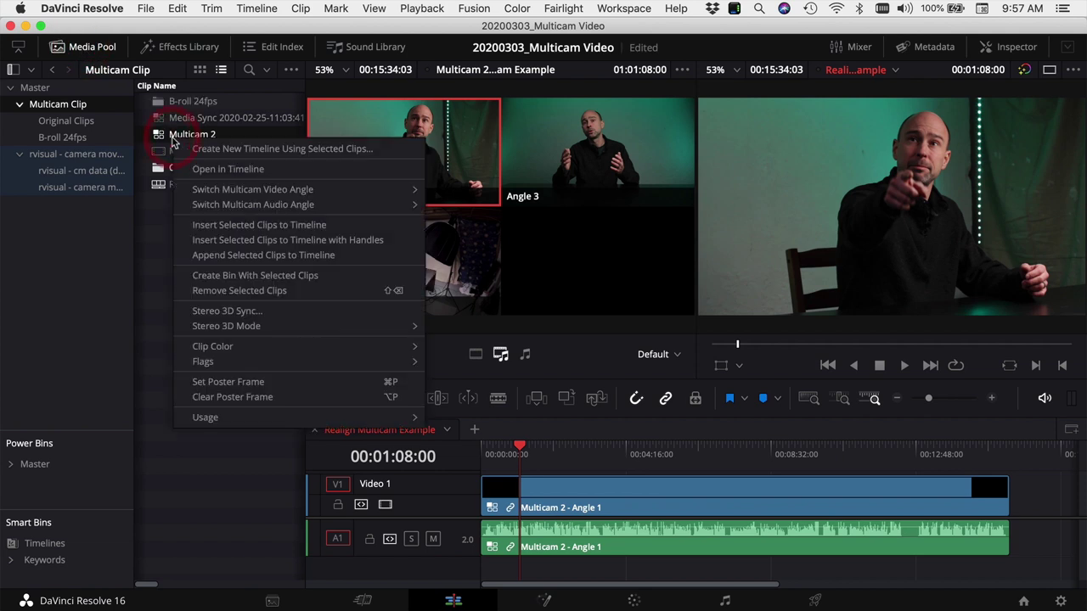
left_click(202, 174)
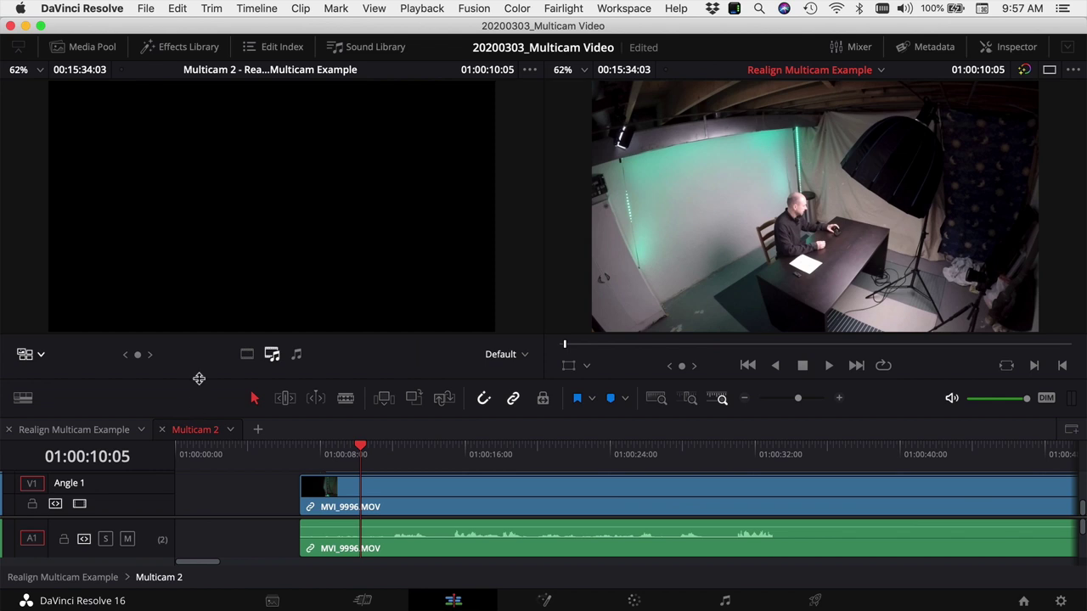
left_click_drag(202, 383, 169, 108)
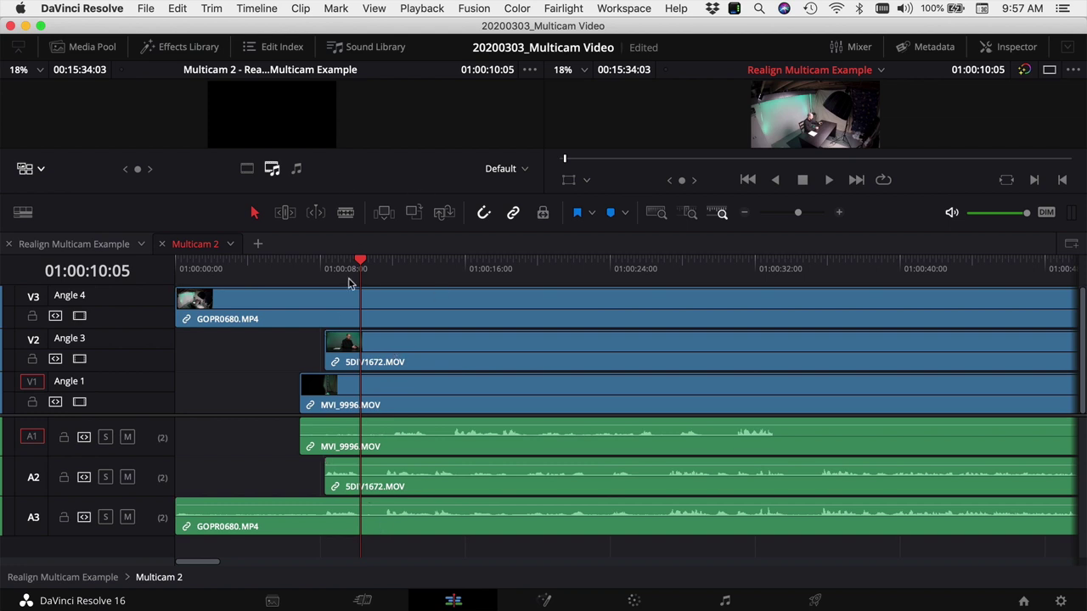
Shift the MVI_9996.MOV clip on track V1 slightly earlier so its speech waveform starts at the playhead at 01:00:11:16.
key("space")
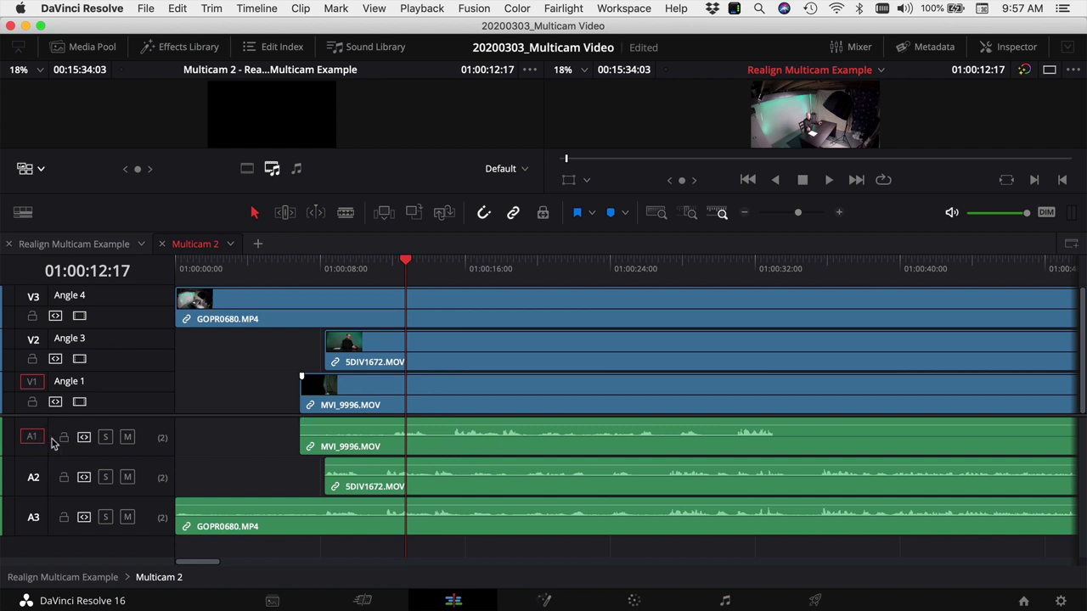
left_click(328, 450)
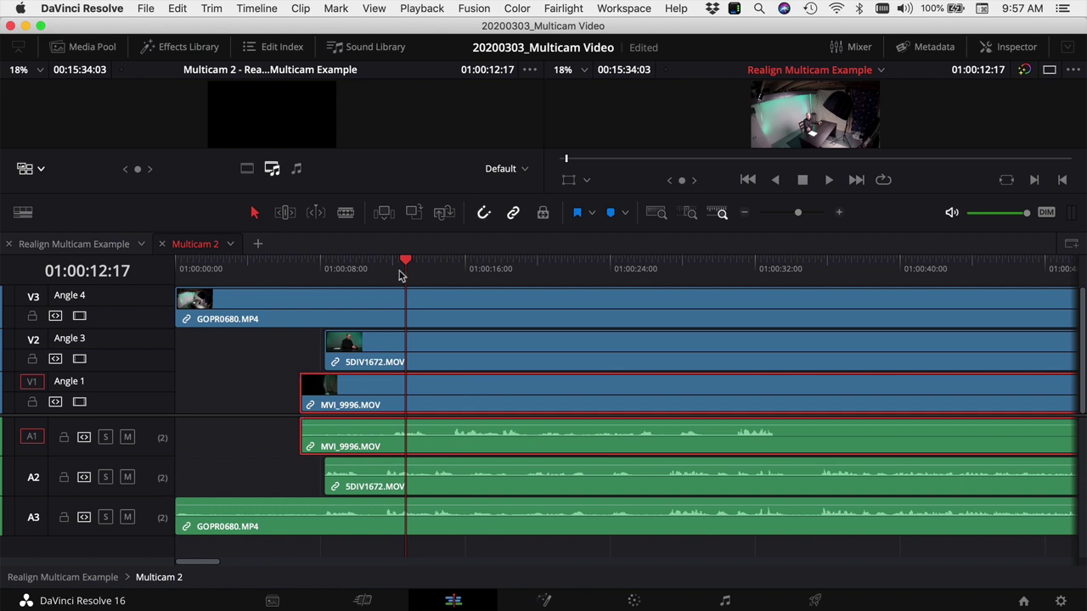
left_click_drag(402, 275, 387, 266)
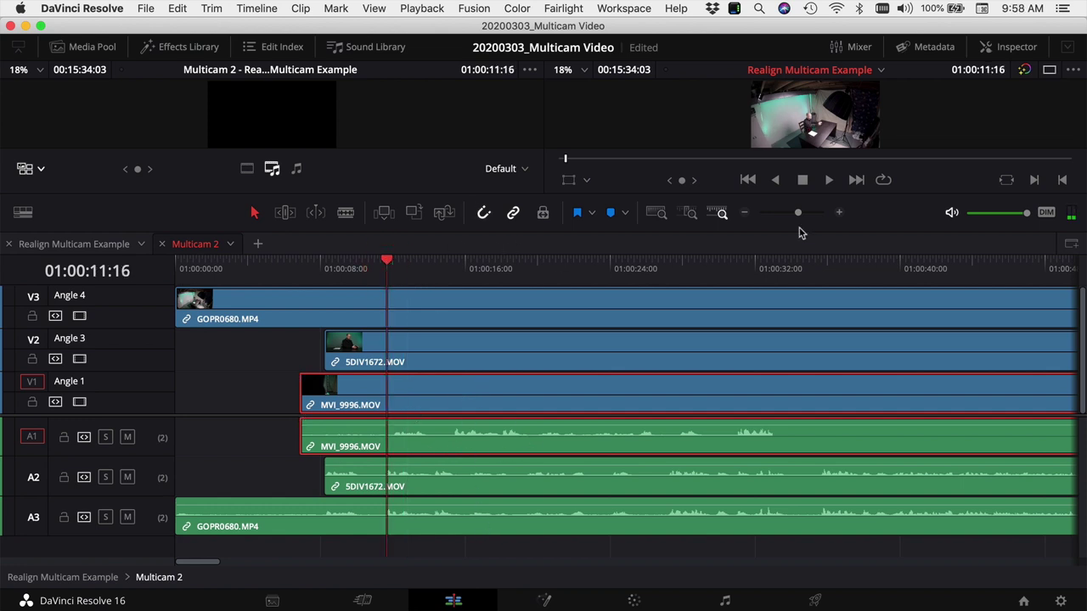
left_click(836, 213)
left_click(836, 213)
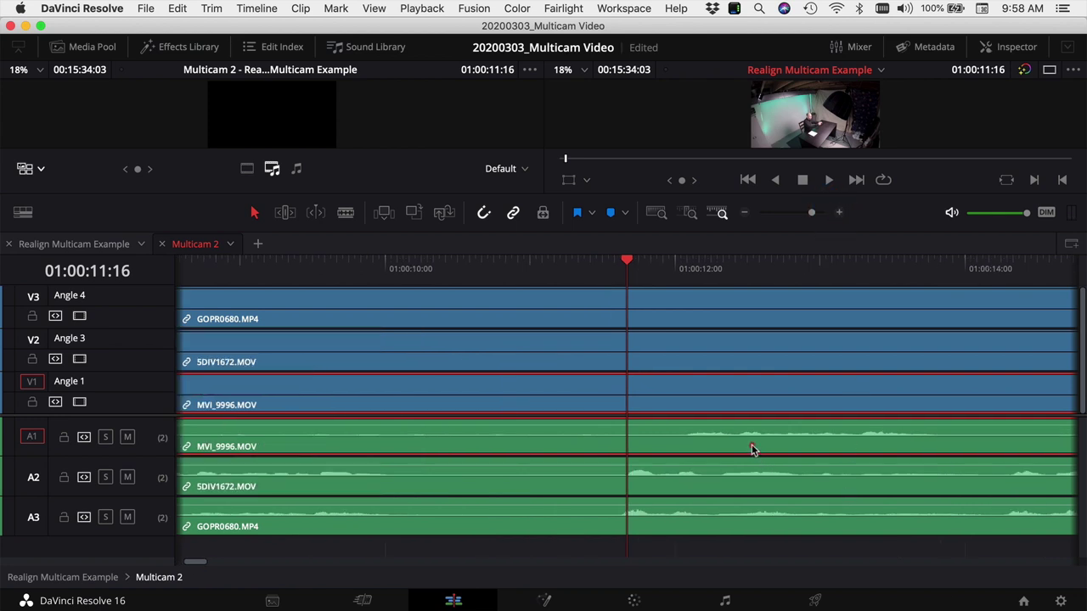
left_click_drag(752, 445, 688, 455)
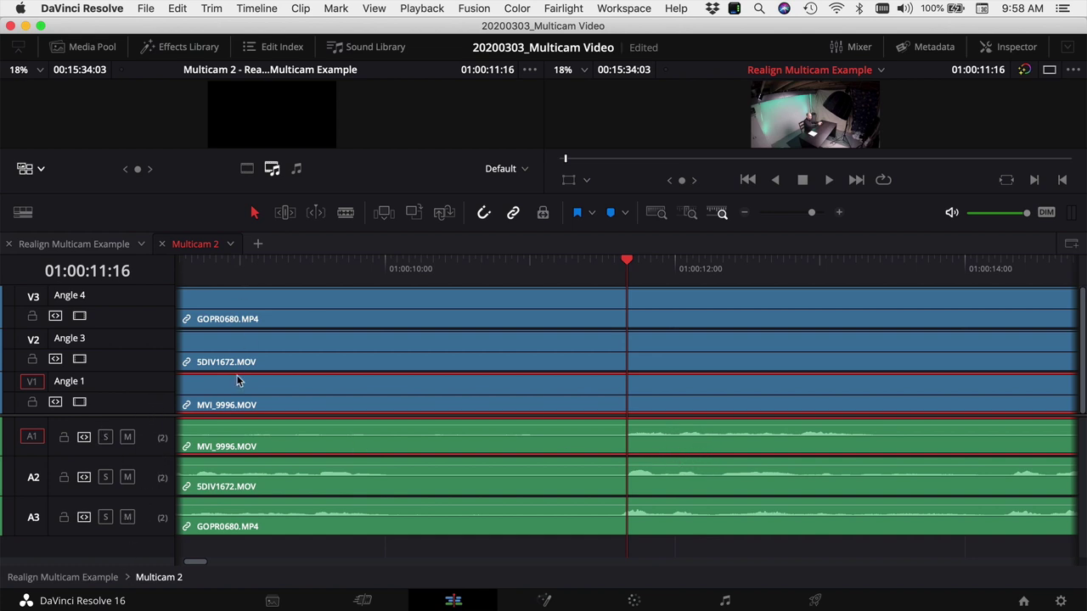
Play the Multicam 2 timeline past 01:00:13:21 to check the shifted MVI_9996.MOV audio against the other angles.
left_click(745, 212)
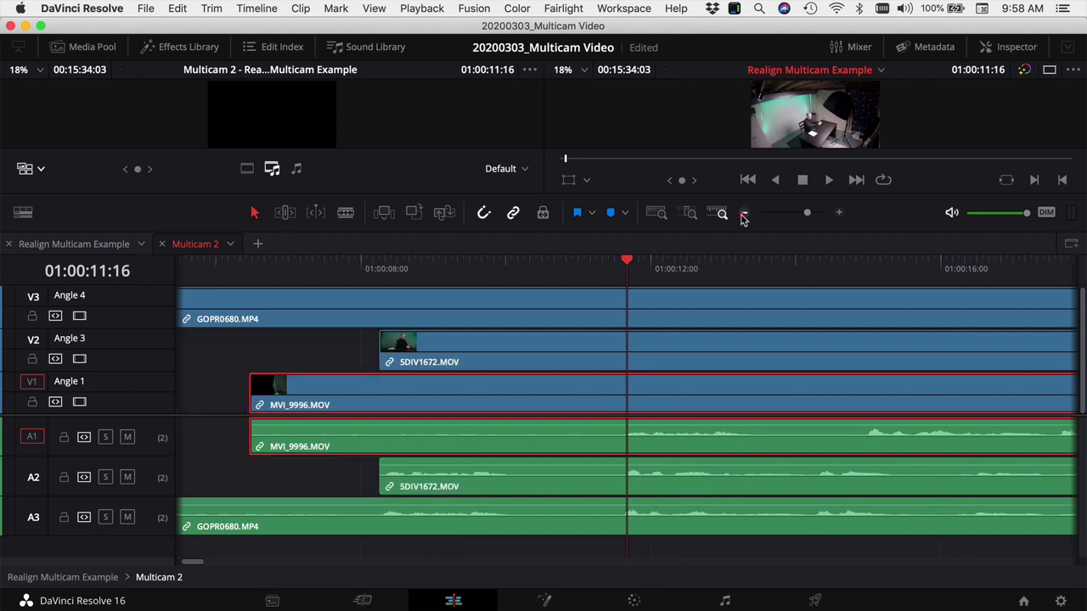
key("space")
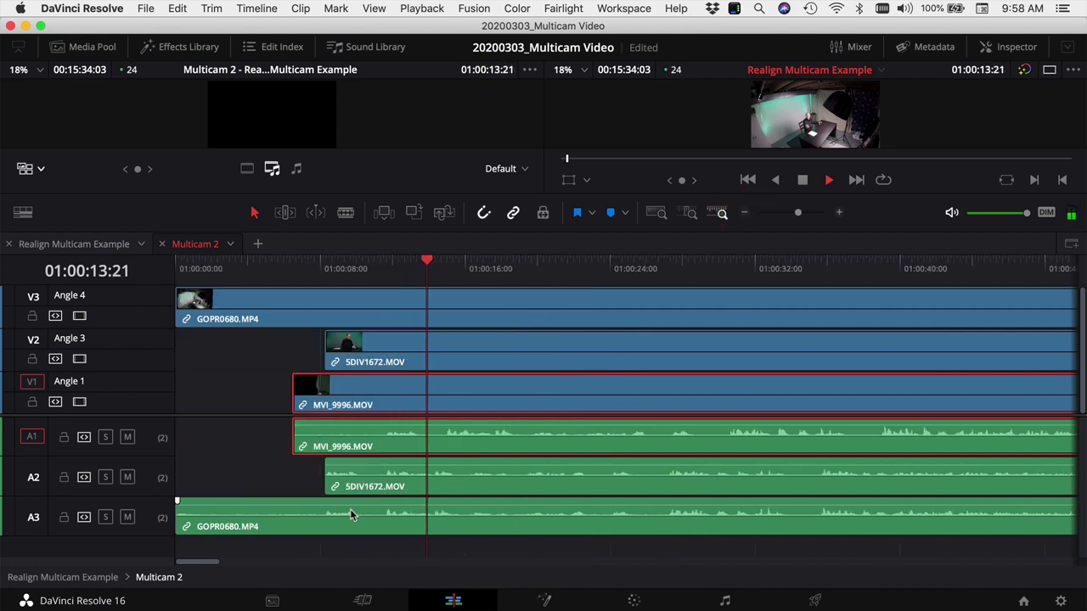
key("space")
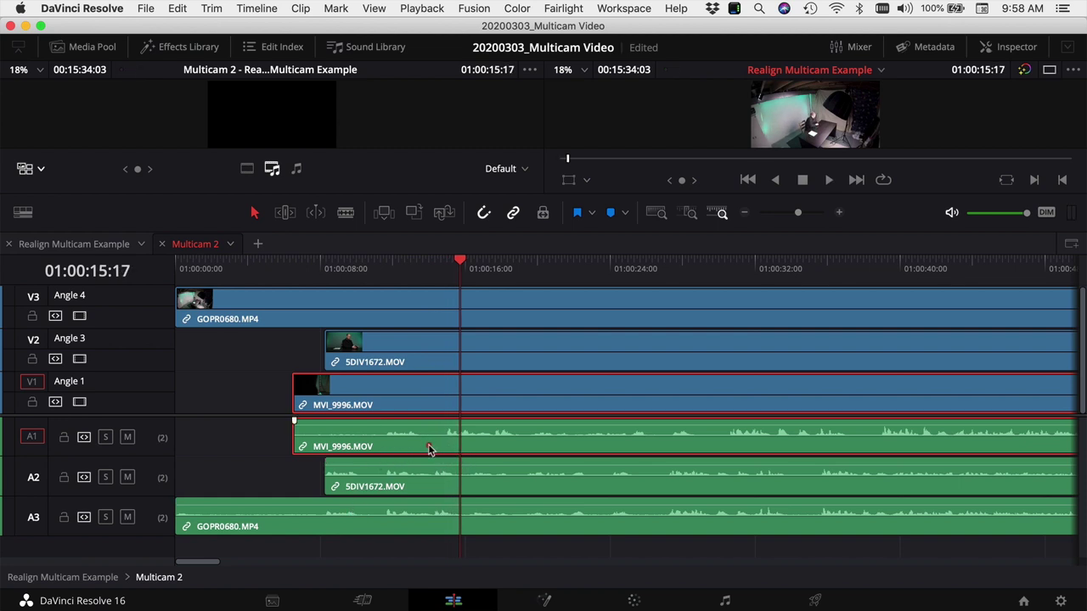
Move MVI_9996.MOV about 3 seconds earlier and fine-align its waveform peak with tracks A2 and A3 at 01:00:11:16.
left_click_drag(429, 451, 370, 448)
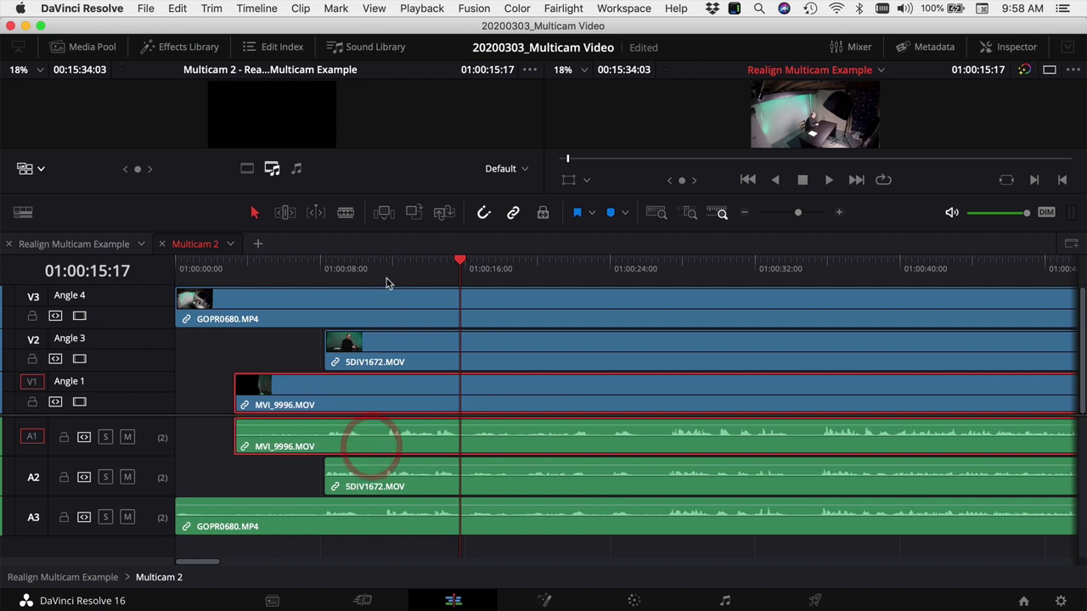
left_click(386, 278)
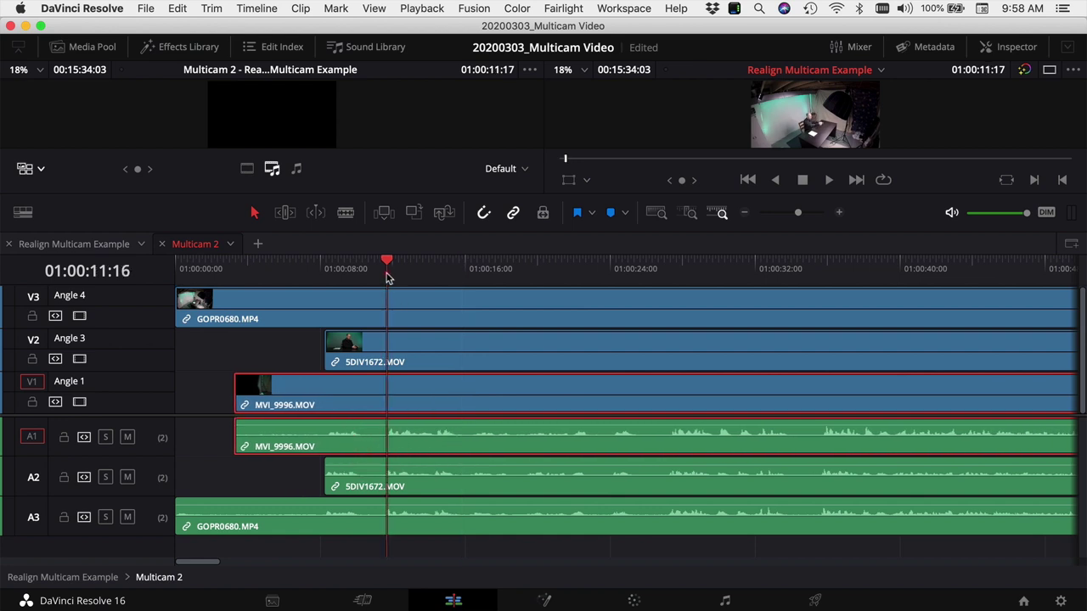
left_click(839, 213)
left_click(840, 213)
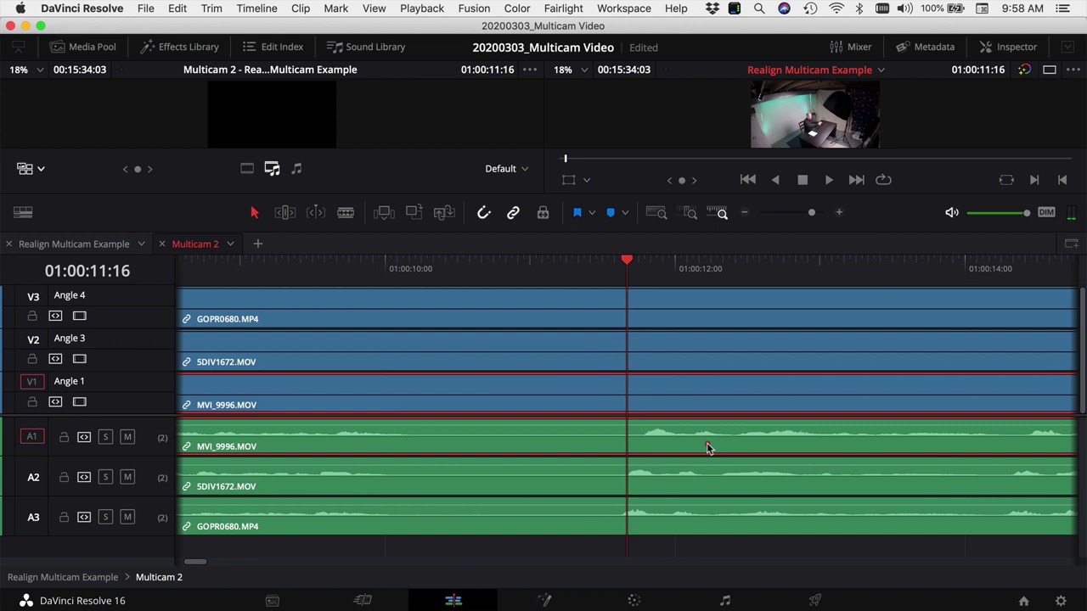
left_click_drag(707, 449, 693, 448)
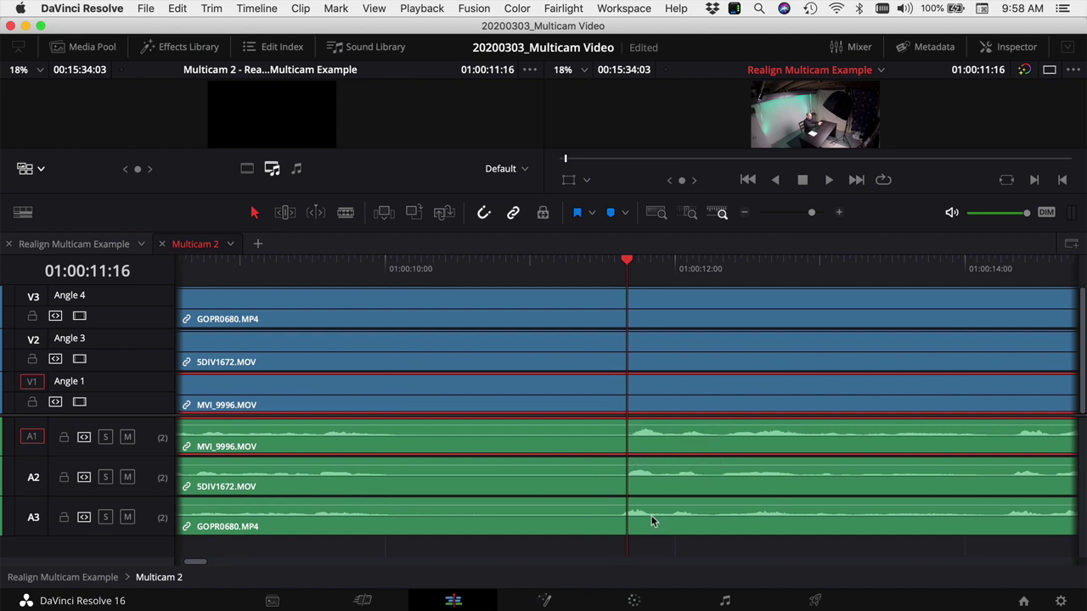
Play the Multicam 2 timeline from 01:00:11:16 to check the sync of all three realigned audio tracks.
left_click(745, 214)
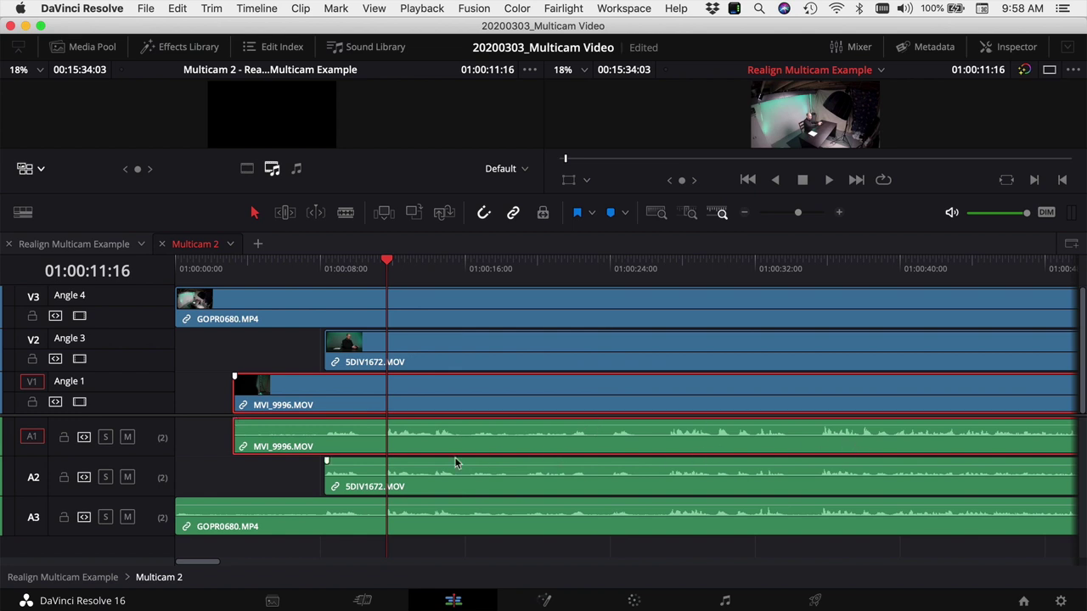
key("space")
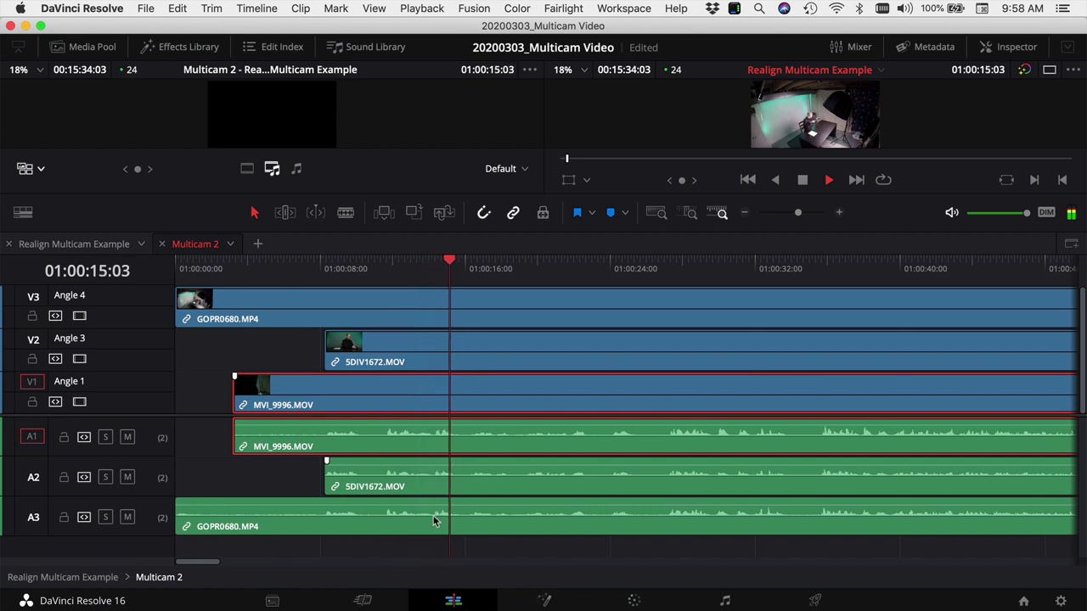
key("space")
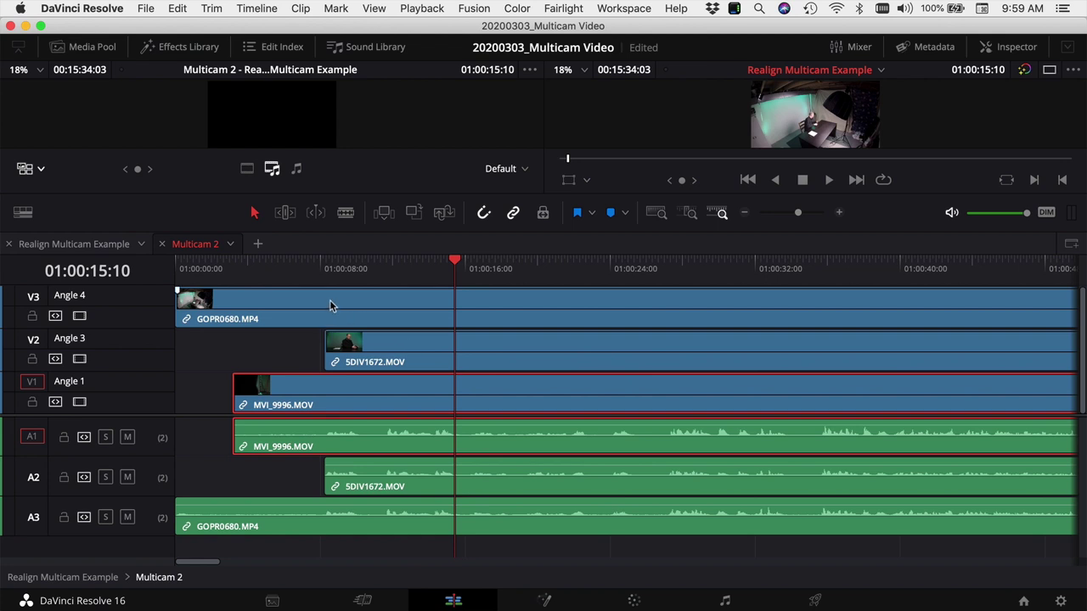
Close the Multicam 2 timeline, enlarge the viewers, and play Realign Multicam Example from 00:01:08:00 to check the angle sync.
left_click(162, 245)
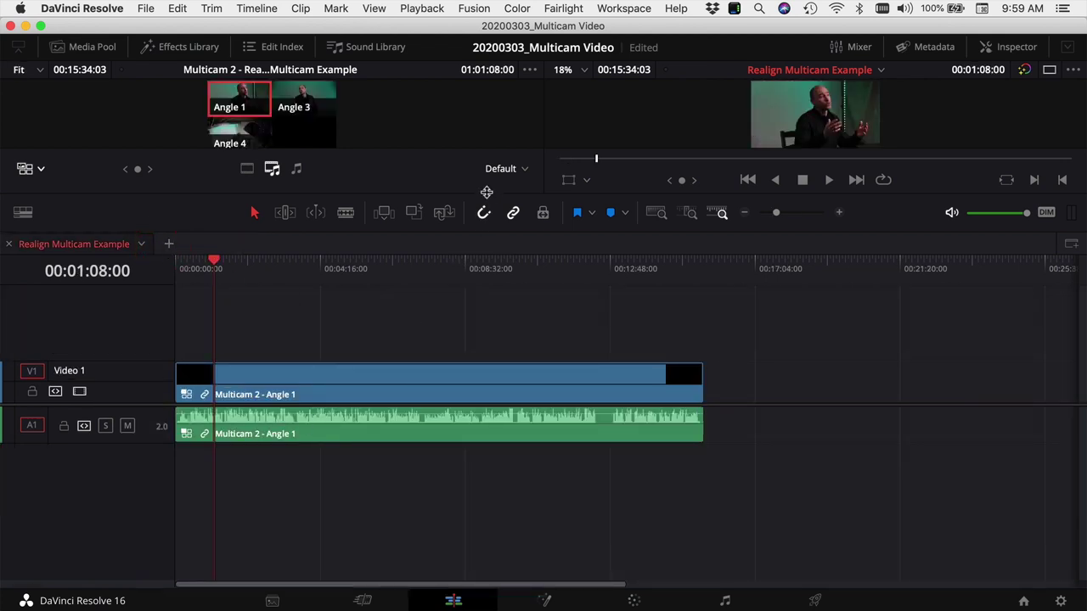
left_click_drag(488, 196, 482, 384)
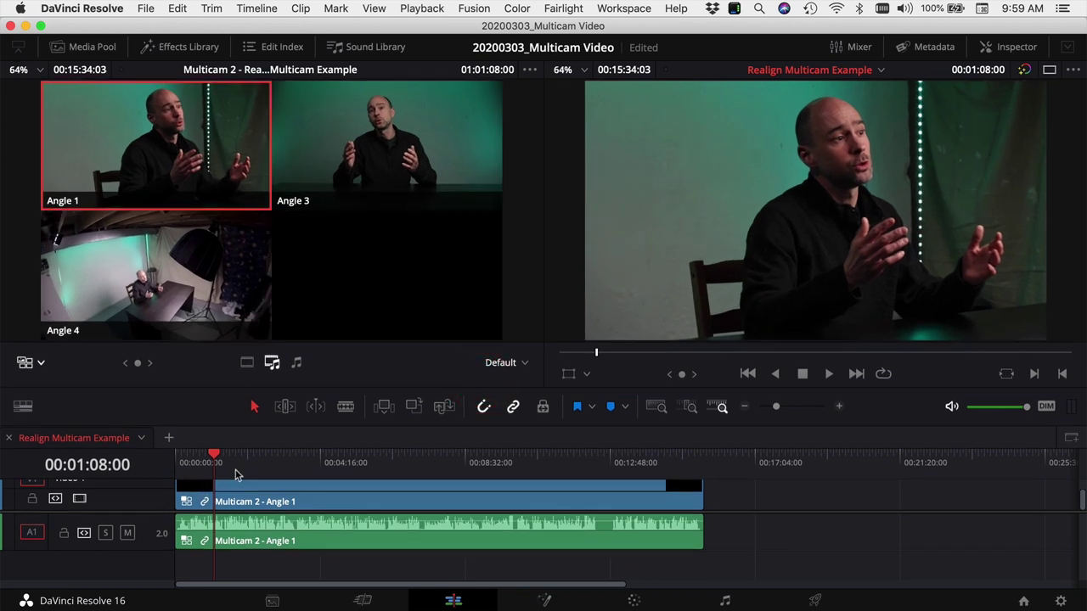
key("space")
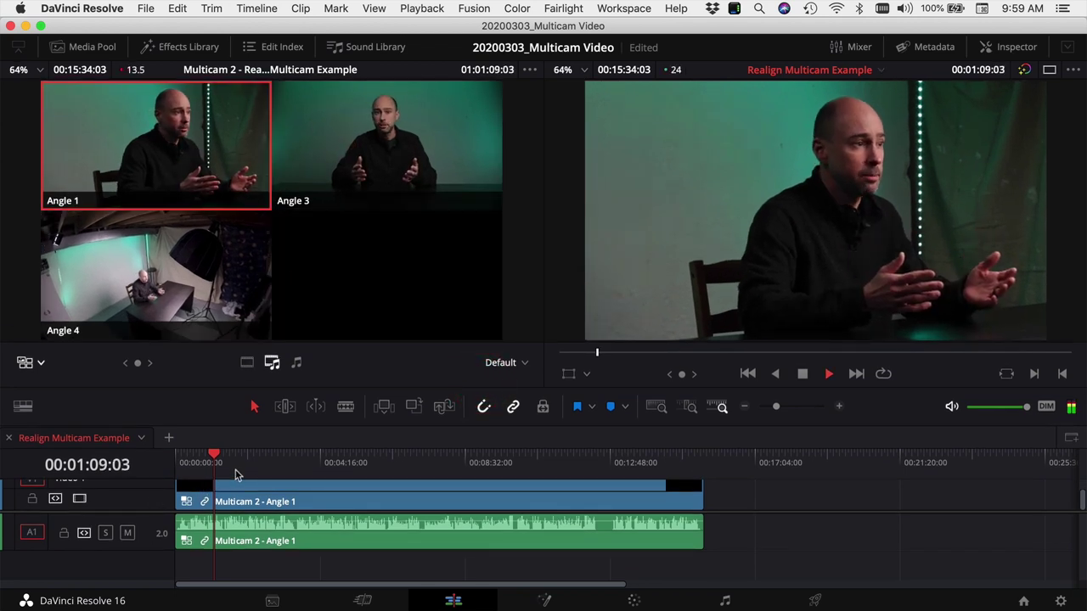
key("space")
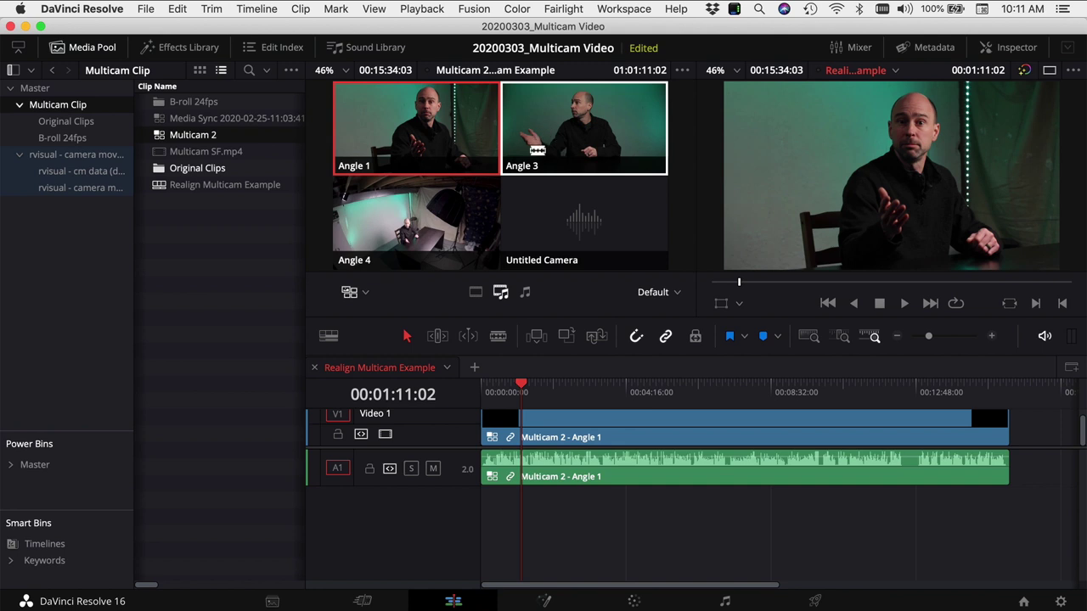
Open Multicam 2 as its own timeline again and examine its tracks down to the separate audio track A4.
right_click(195, 138)
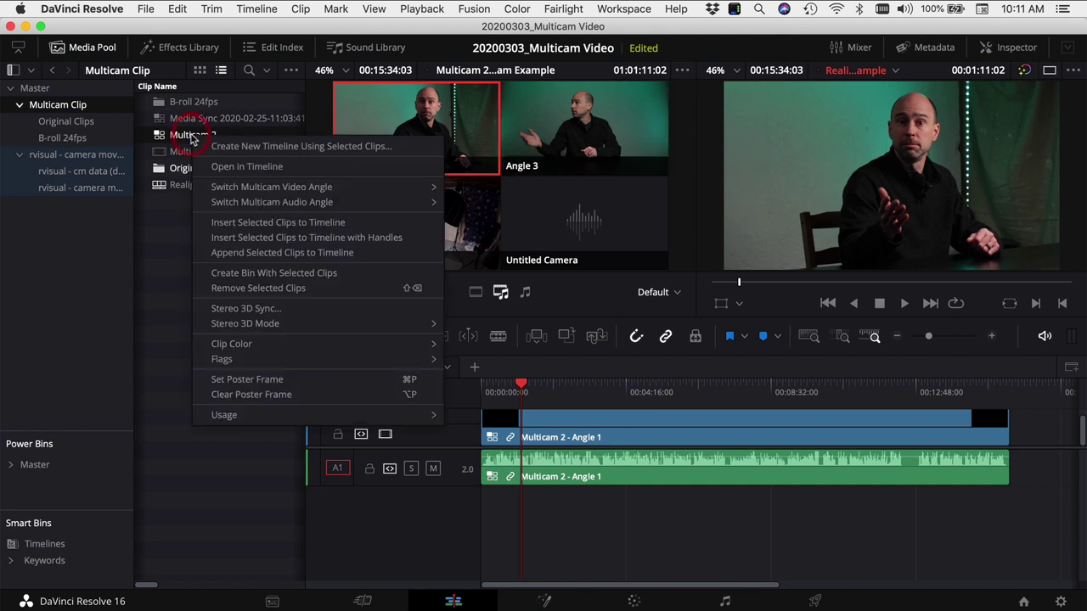
left_click(228, 167)
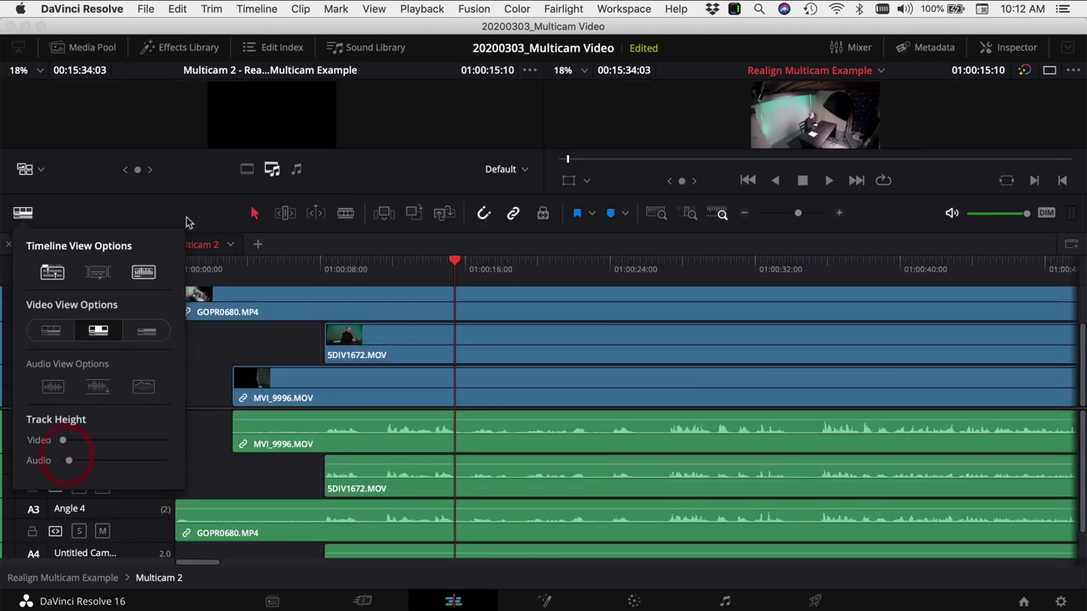
left_click(155, 204)
scroll(234, 344, "up", 2)
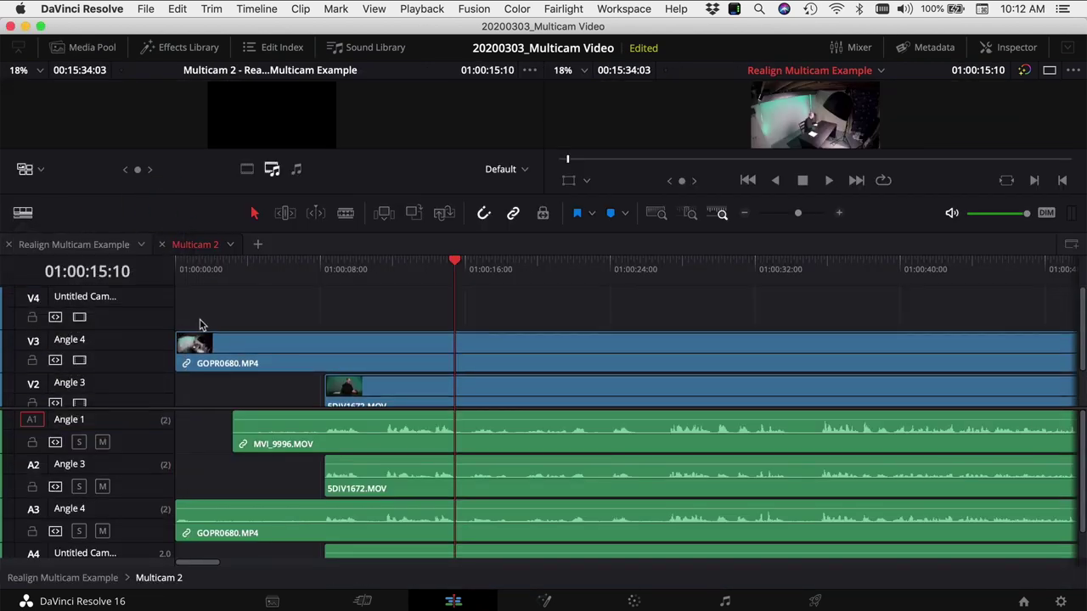
scroll(206, 326, "down", 2)
scroll(207, 327, "down", 1)
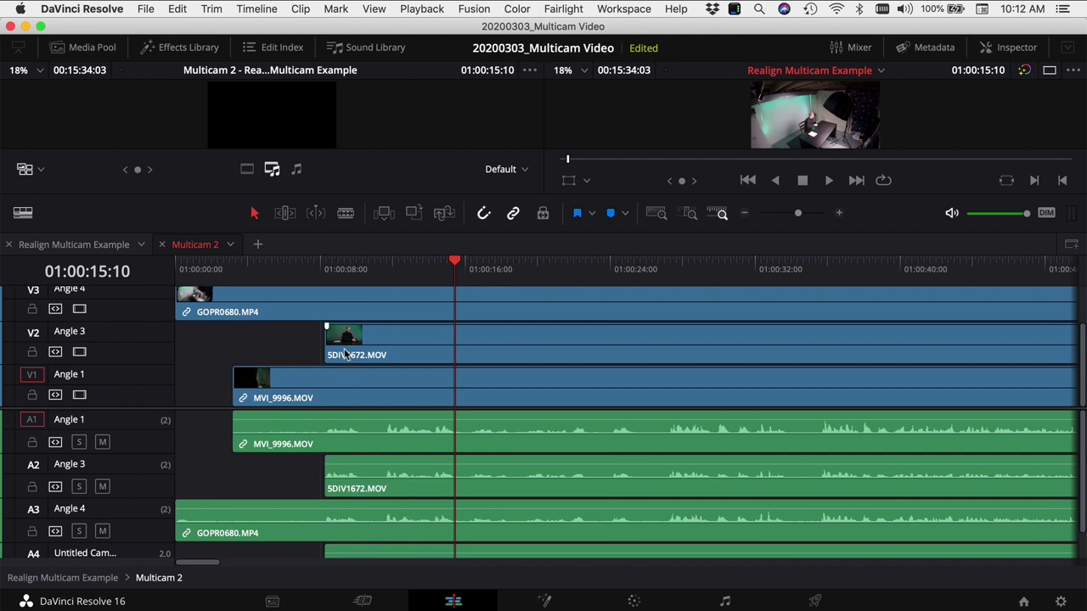
scroll(305, 482, "down", 1)
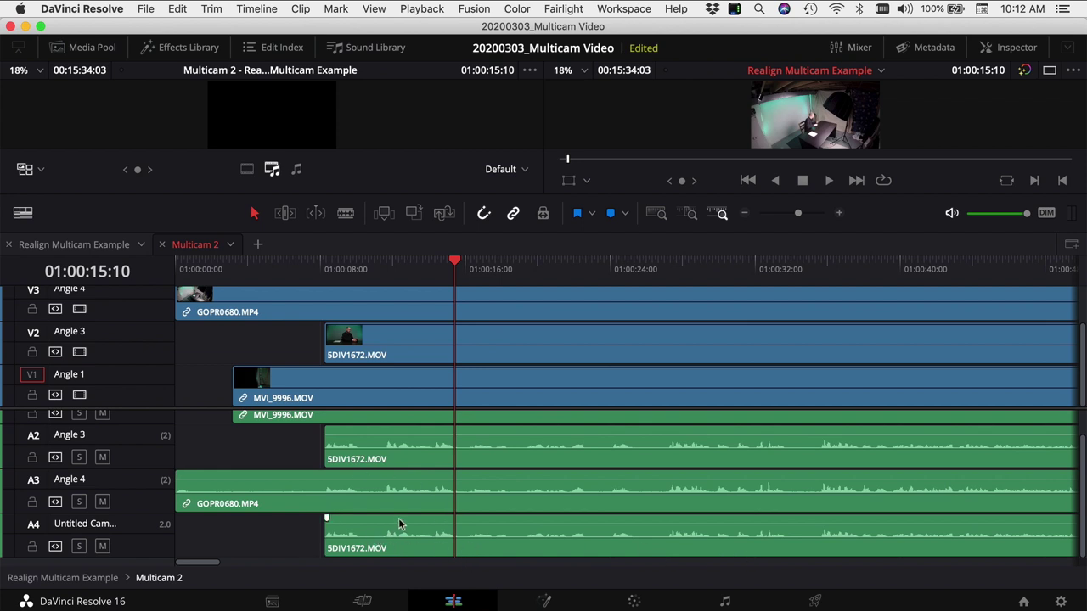
Try sliding the 5DIV1672.MOV audio clip on track A4 about 2 seconds earlier.
left_click(414, 553)
left_click_drag(414, 554, 365, 515)
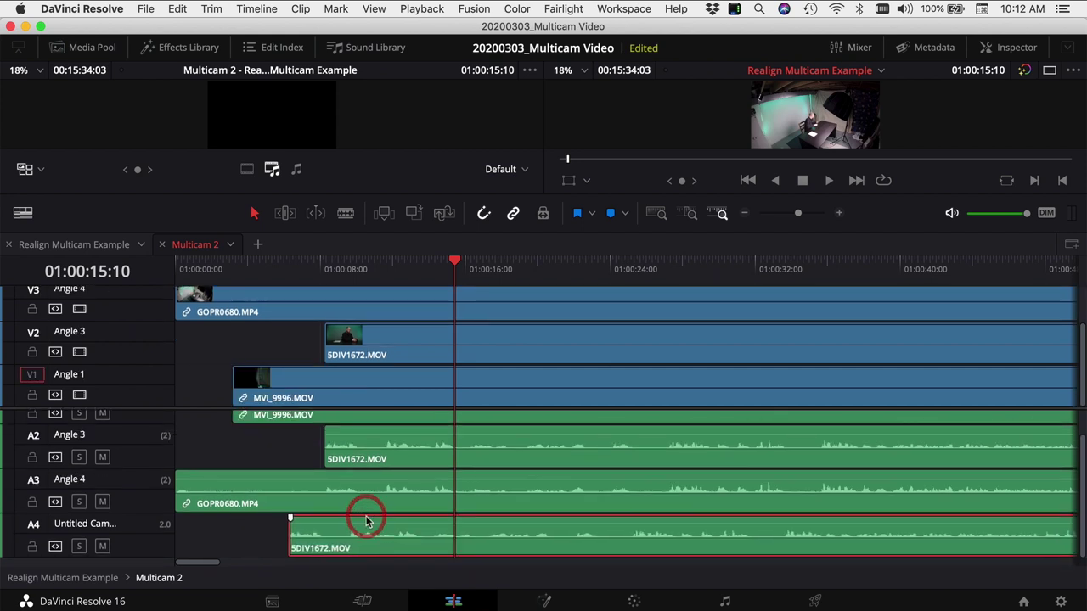
Rename audio track A4 of the multicam clip as Main audio.
double_click(85, 524)
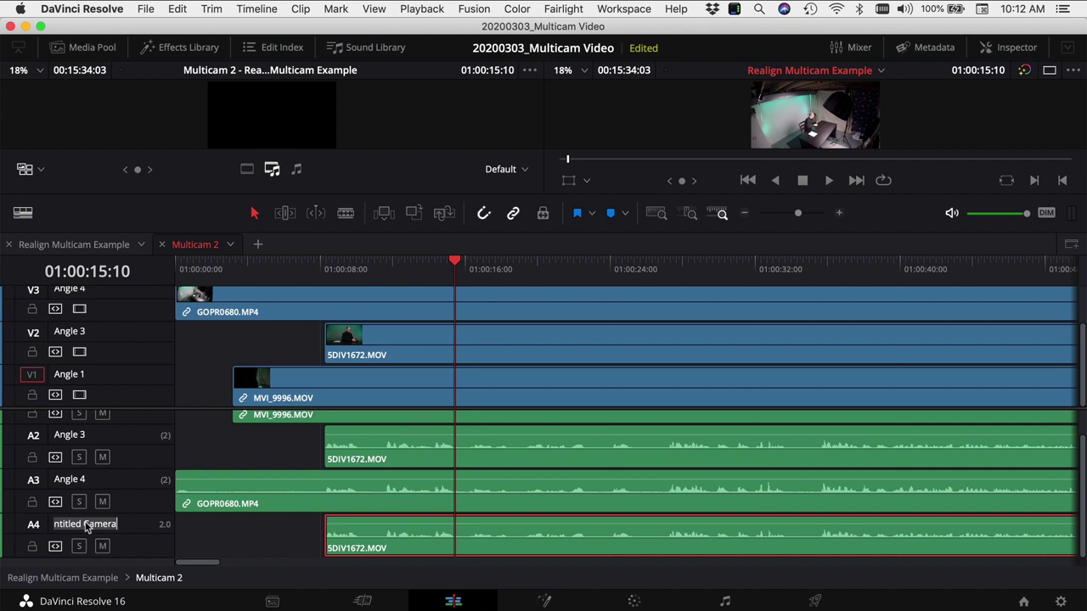
type("Main audio")
left_click(244, 544)
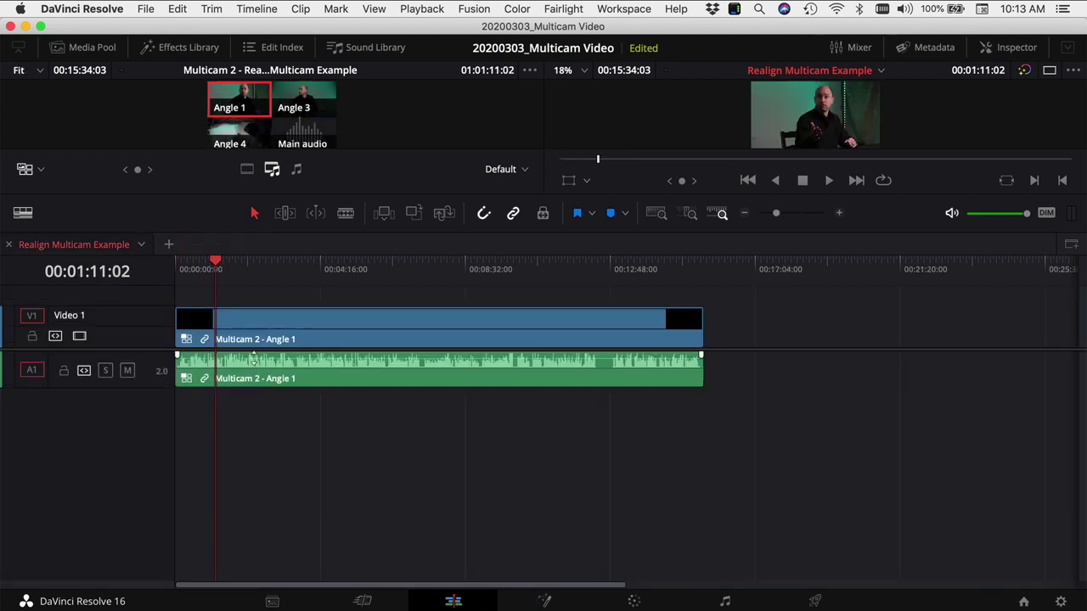
Switch the Multicam 2 audio clip on track A1 to the Main audio angle.
right_click(301, 379)
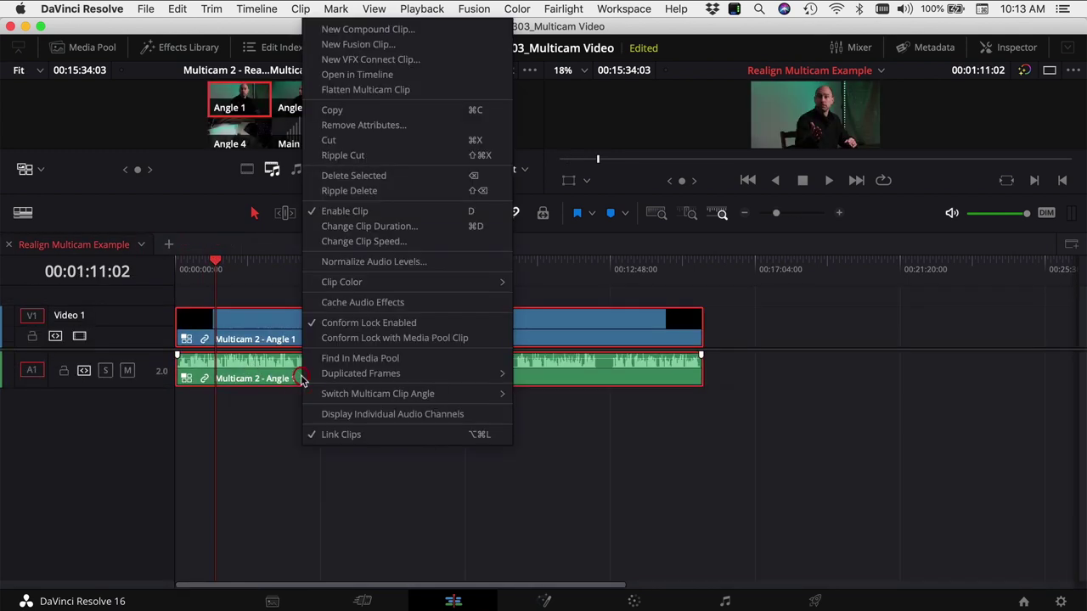
mouse_move(364, 399)
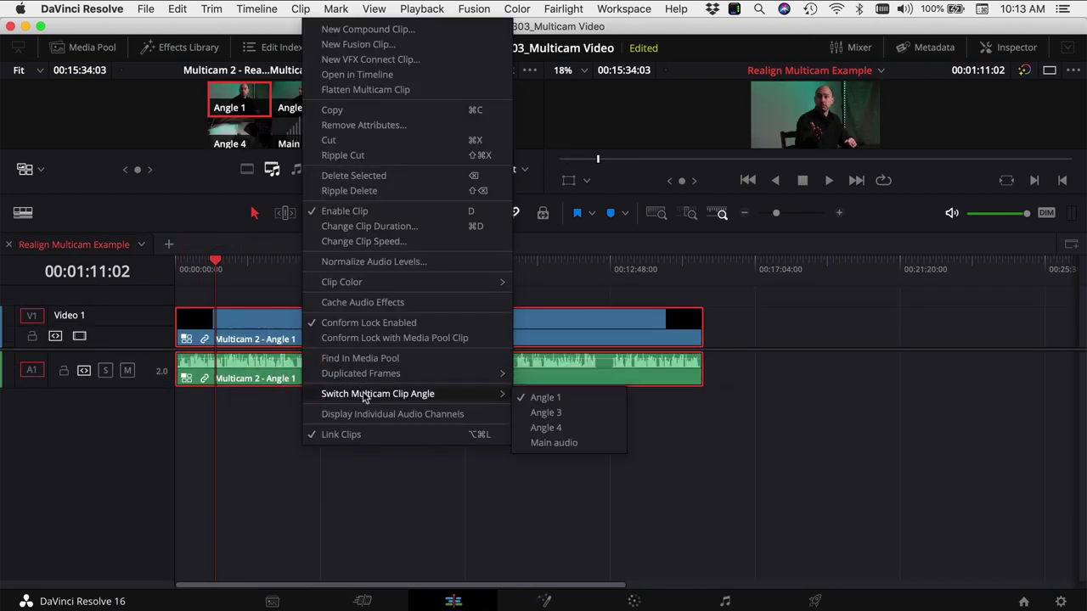
left_click(568, 444)
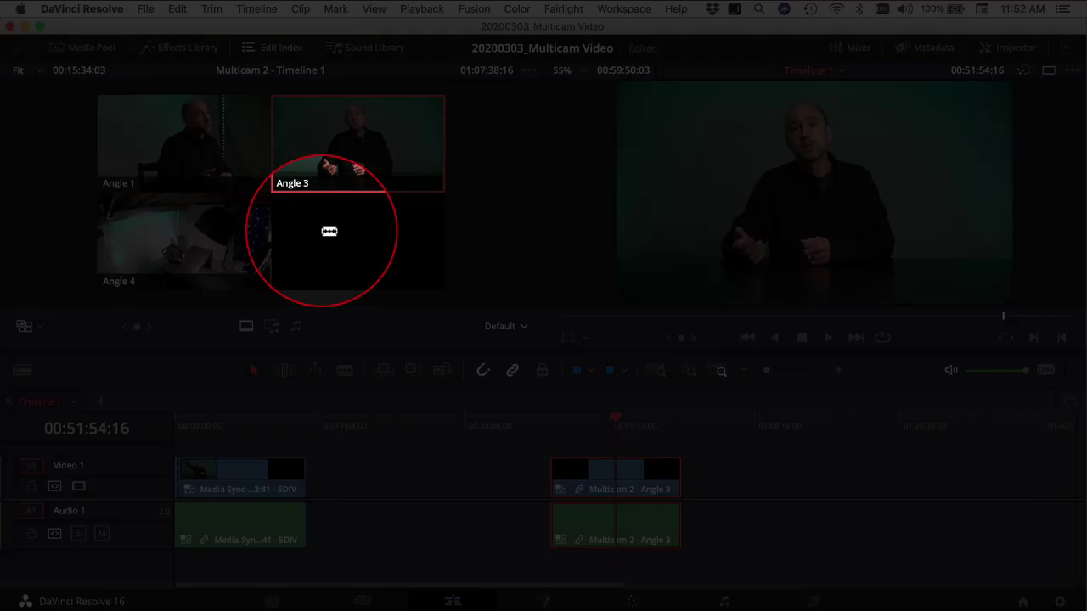
Set the multicam viewer to a 4x4 angle grid with video-only angle switching.
left_click(508, 329)
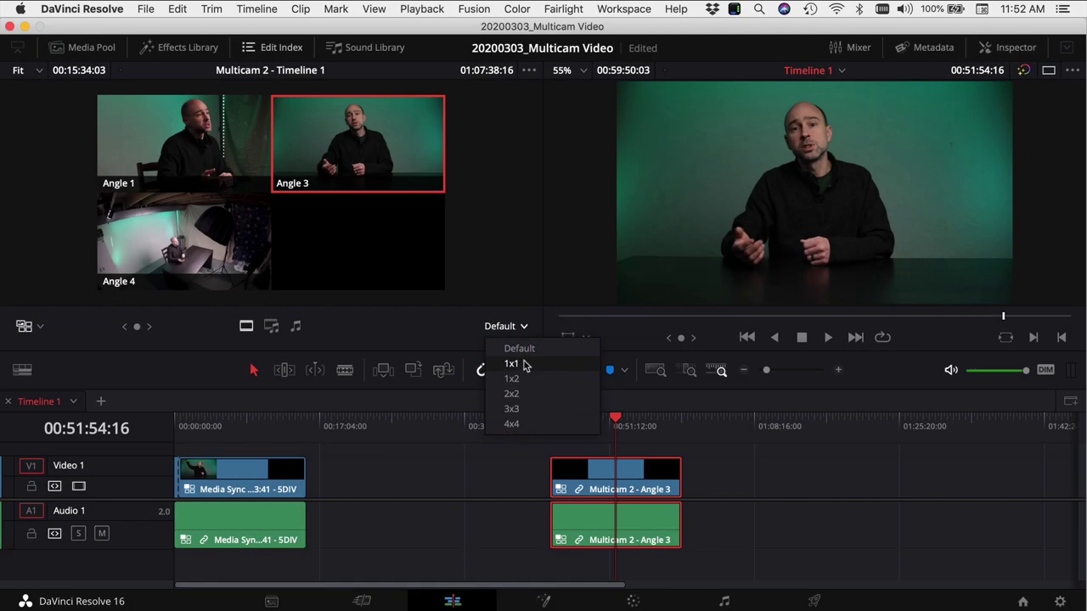
left_click(511, 424)
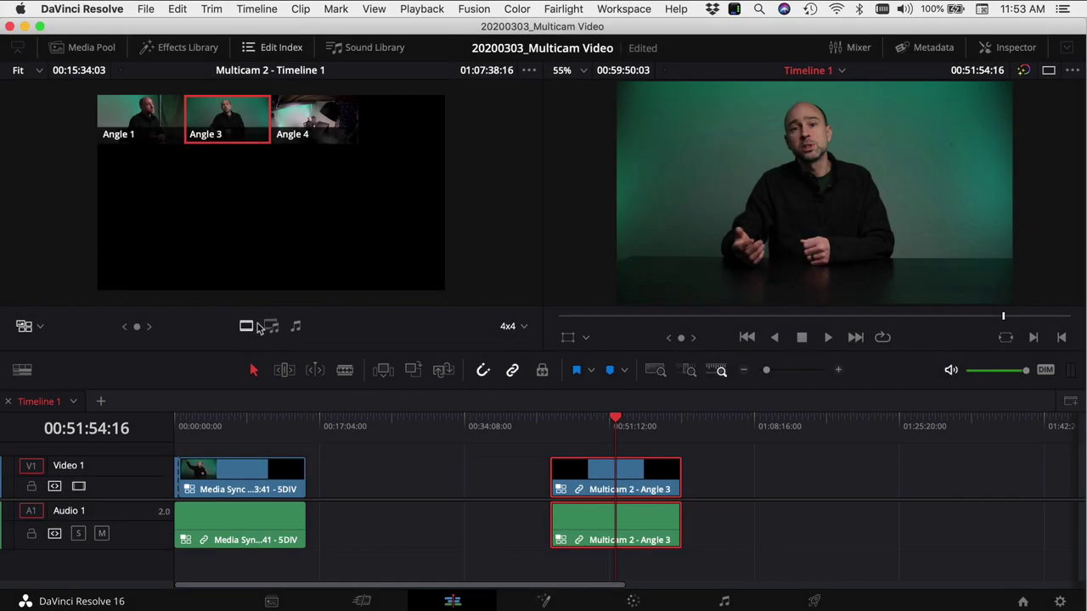
left_click(246, 327)
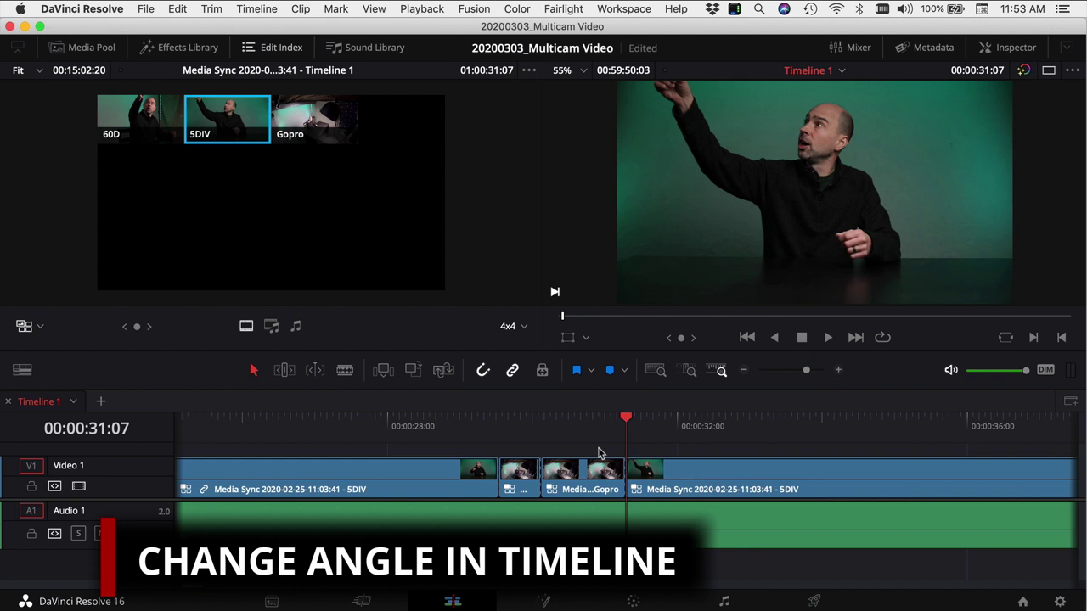
Switch the shortest Media Sync clip on Video 1, just before the Gopro clip, to the 60D angle.
left_click(519, 475)
right_click(520, 475)
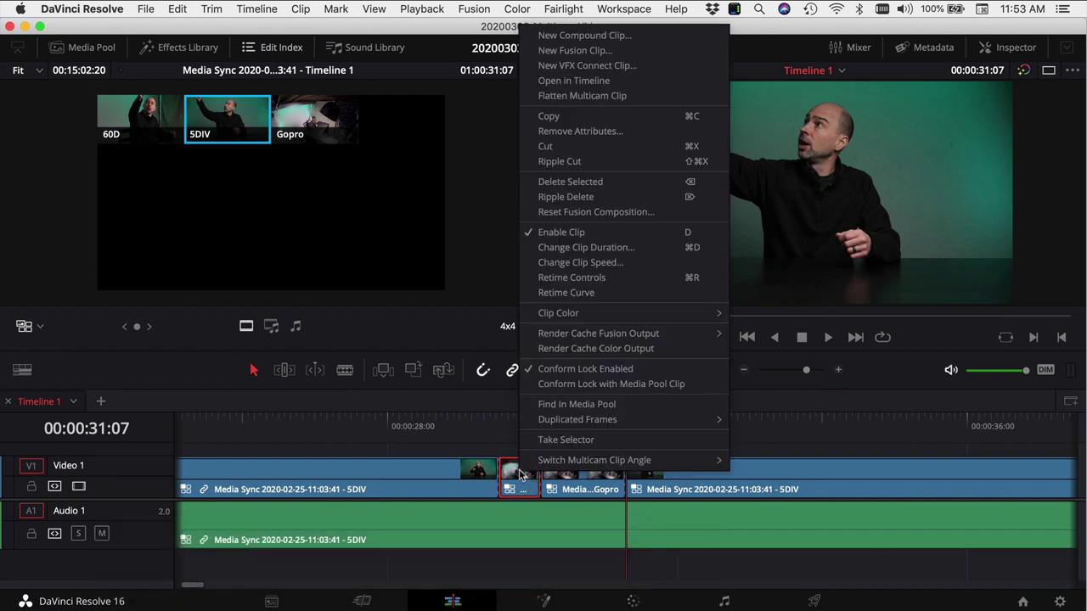
mouse_move(537, 468)
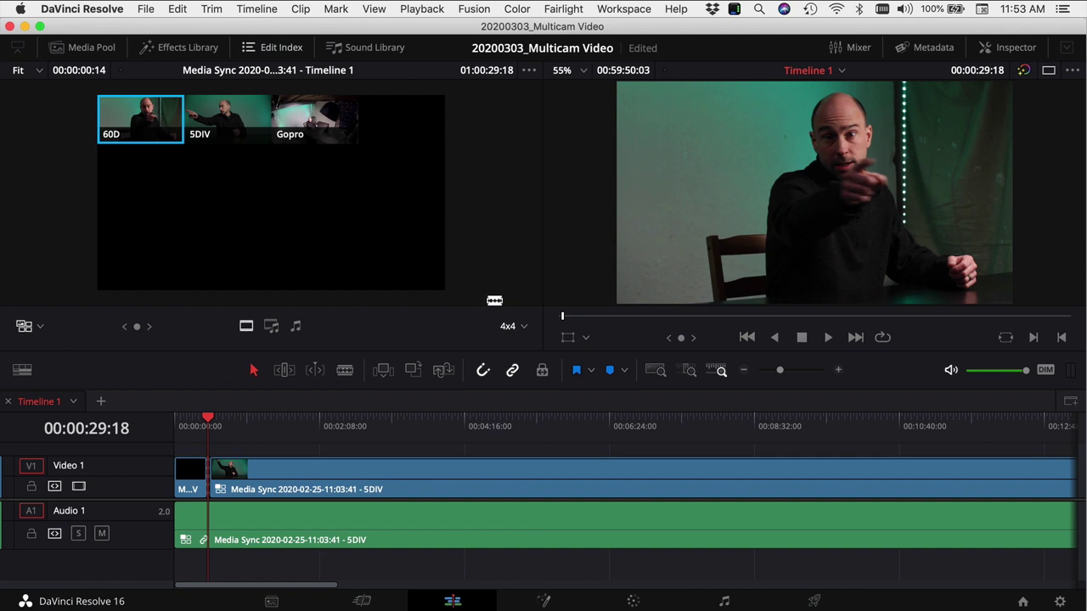
Set the playback render cache to Smart and the proxy mode to Quarter Resolution.
left_click(424, 10)
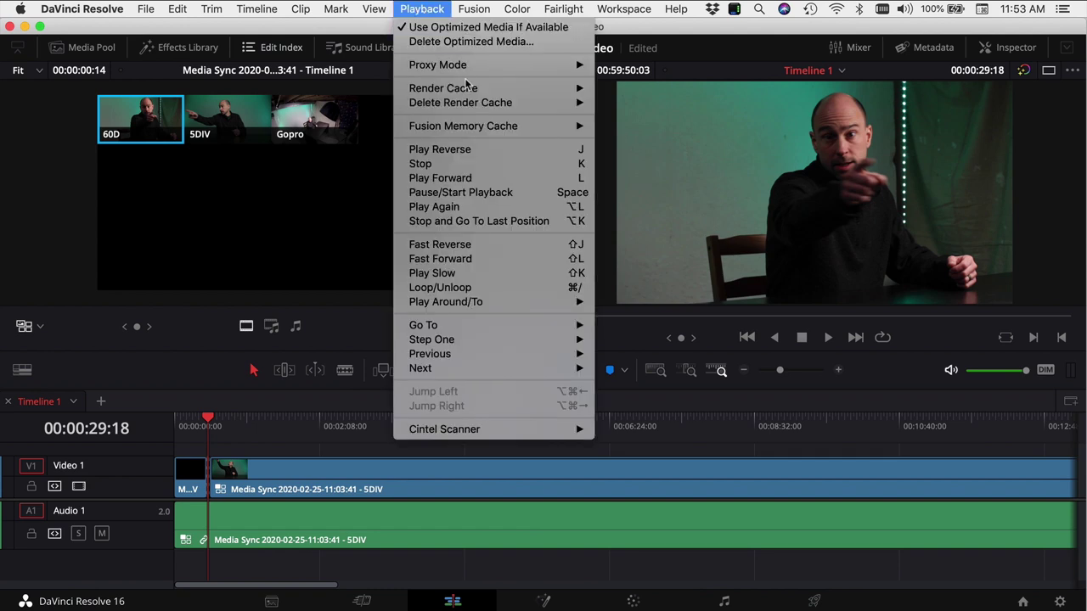
mouse_move(474, 88)
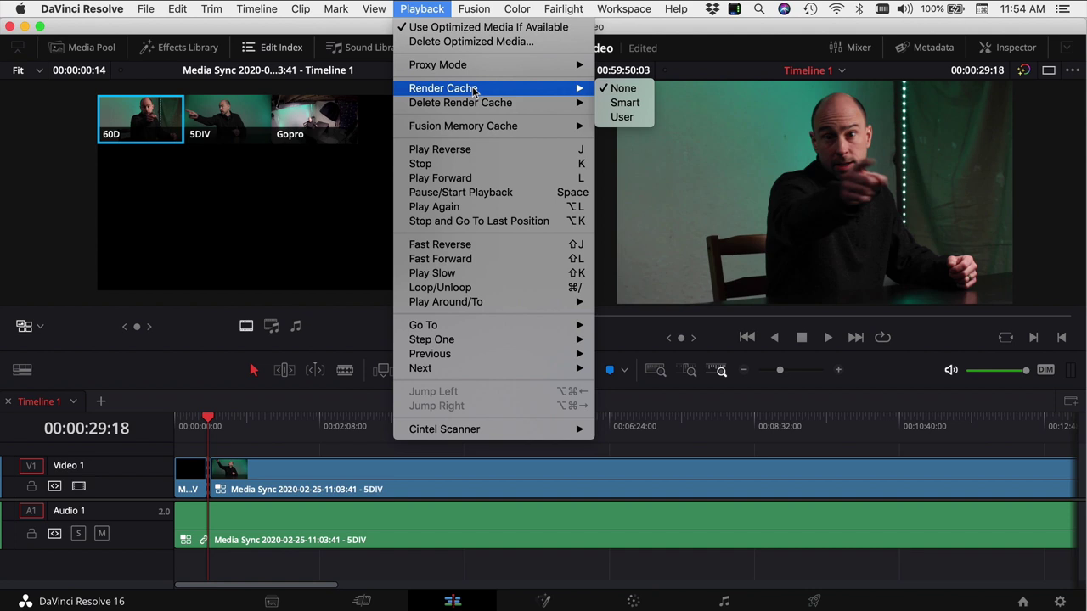
left_click(637, 103)
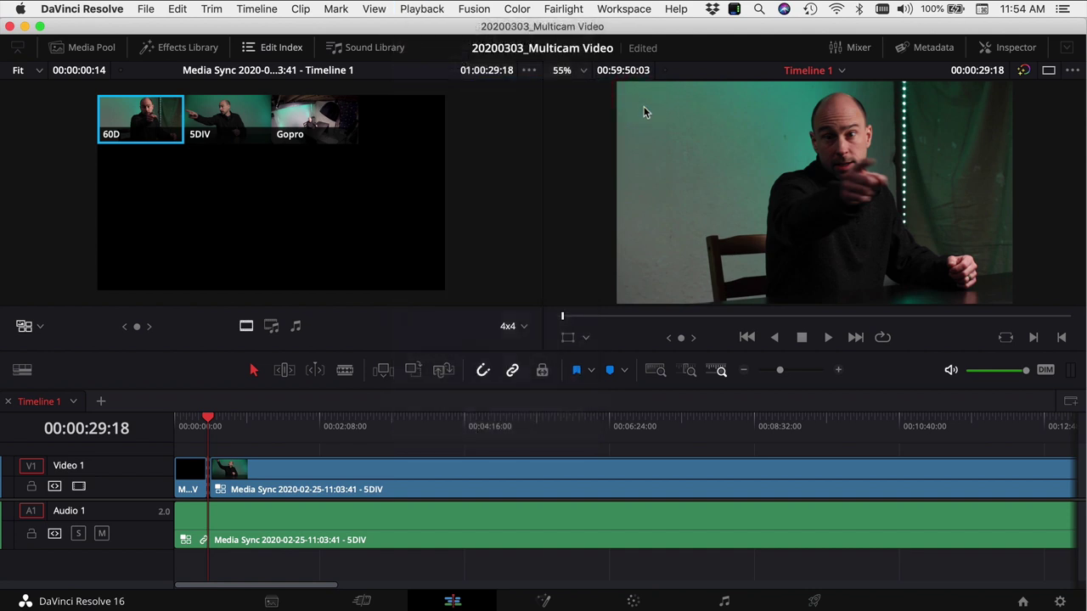
left_click(422, 9)
mouse_move(442, 66)
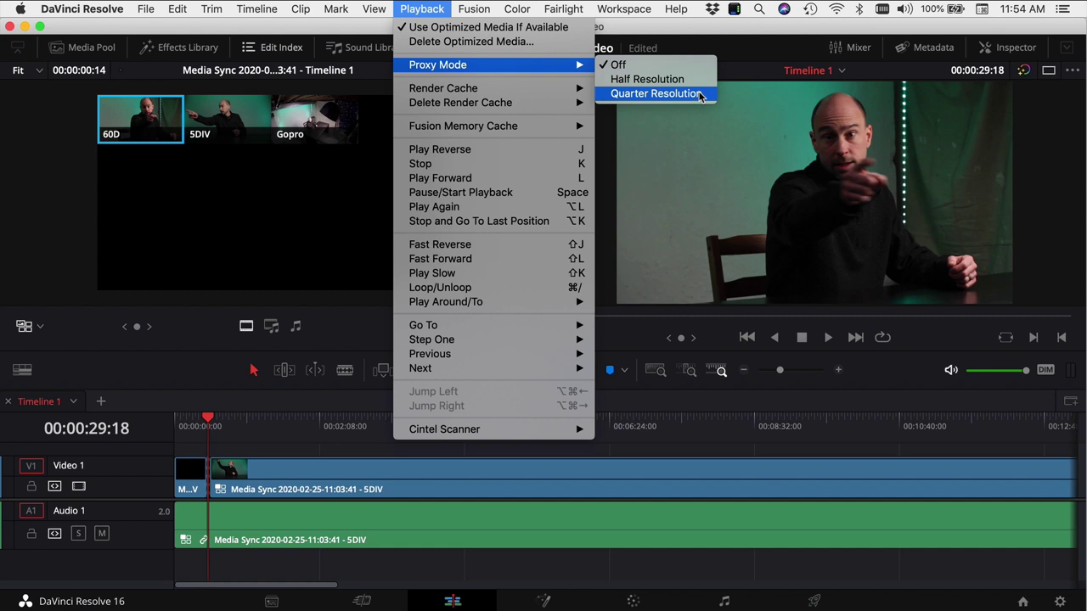
left_click(655, 94)
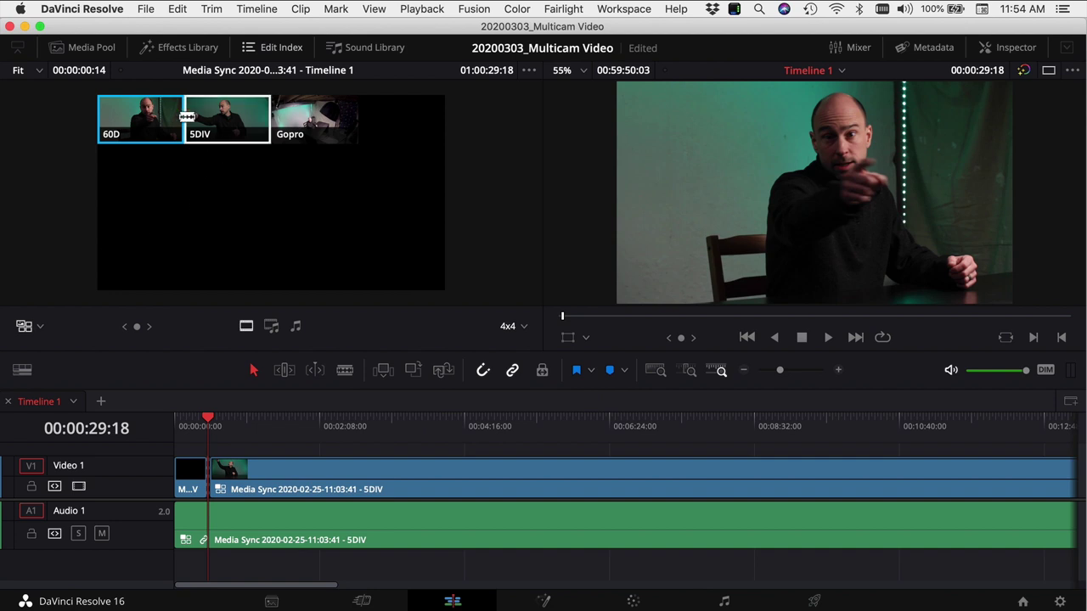
Select all clips in the Original Clips bin of the media pool and locate the option to generate optimized media for them.
left_click(82, 47)
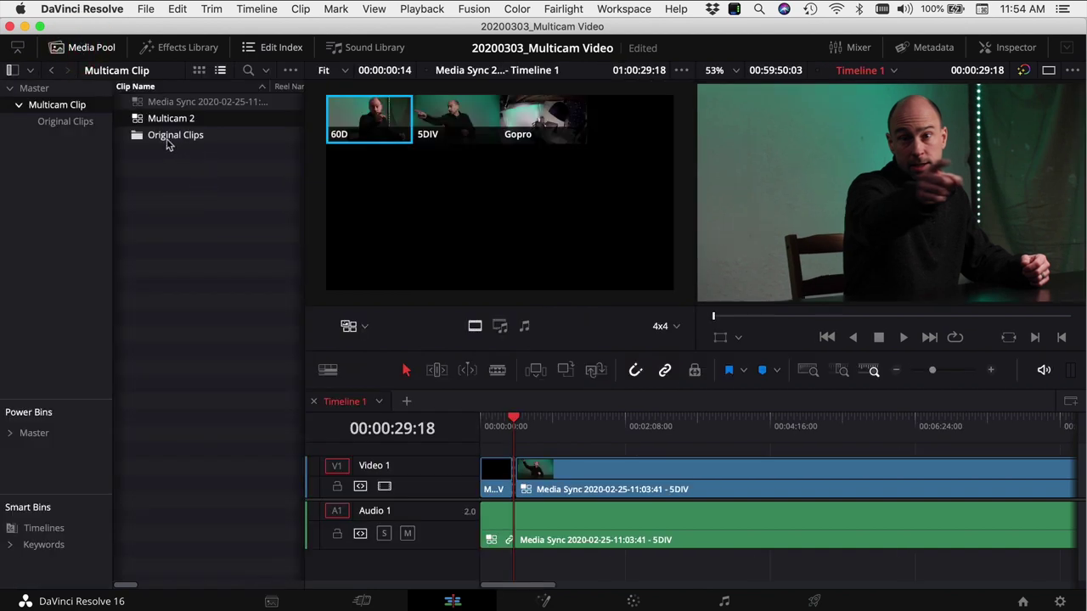
double_click(180, 136)
left_click_drag(215, 201, 153, 92)
right_click(159, 103)
left_click(158, 103)
right_click(151, 103)
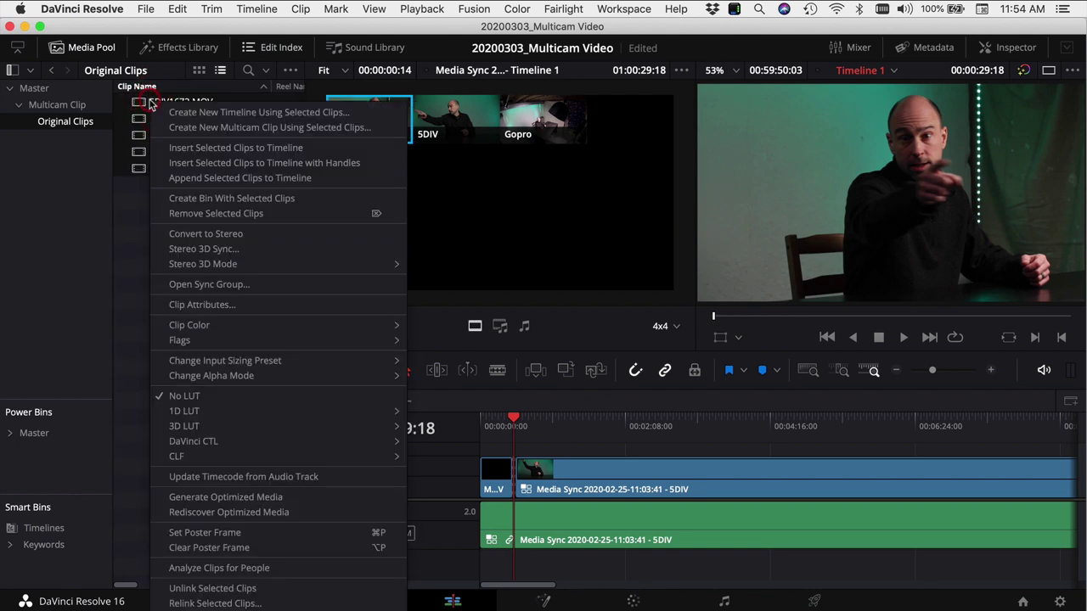
mouse_move(187, 448)
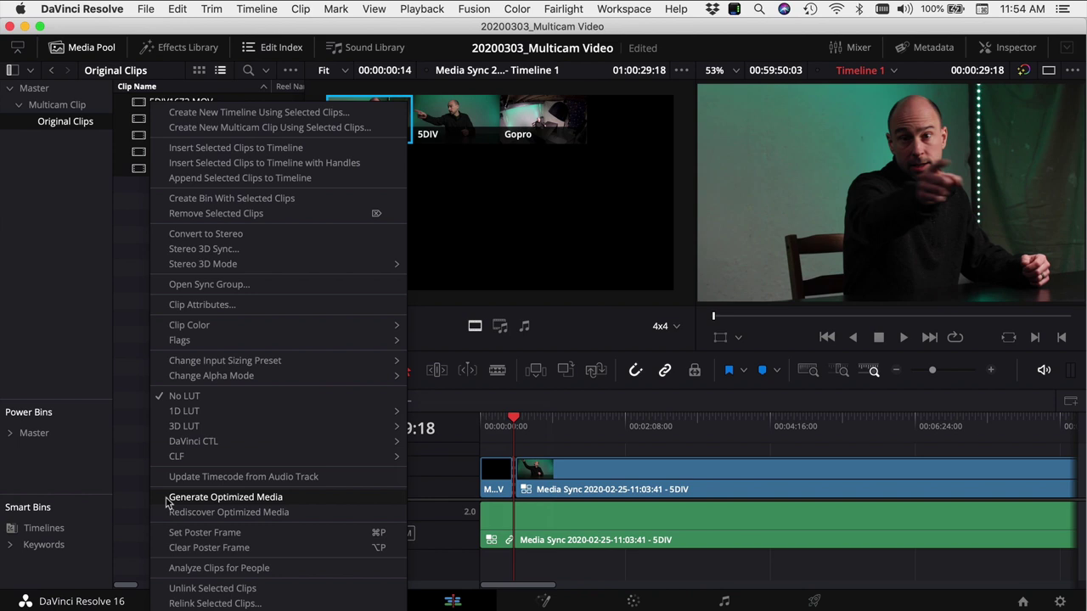
left_click(600, 454)
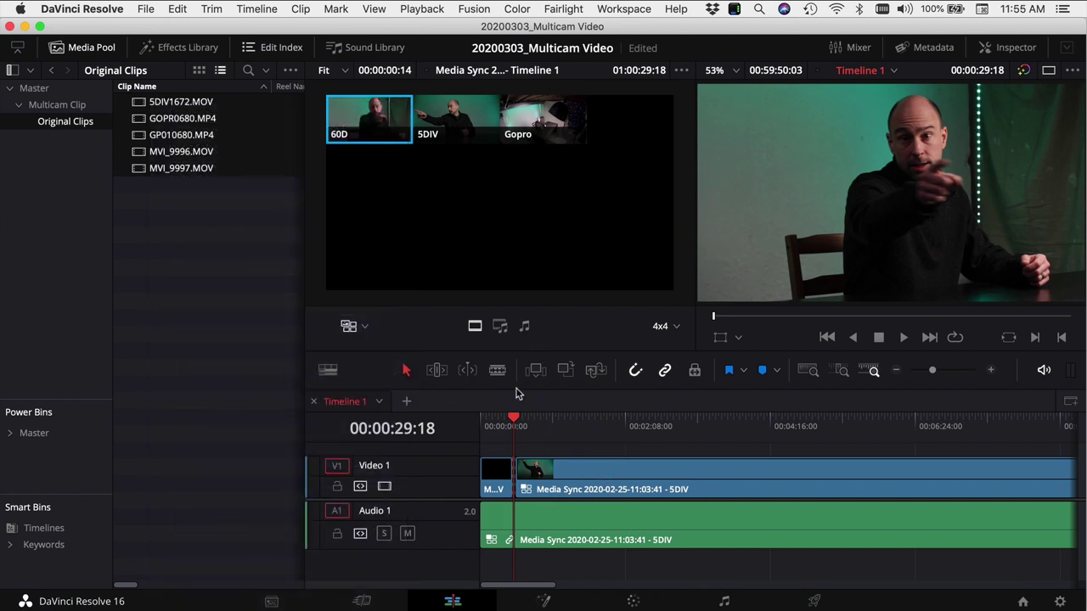